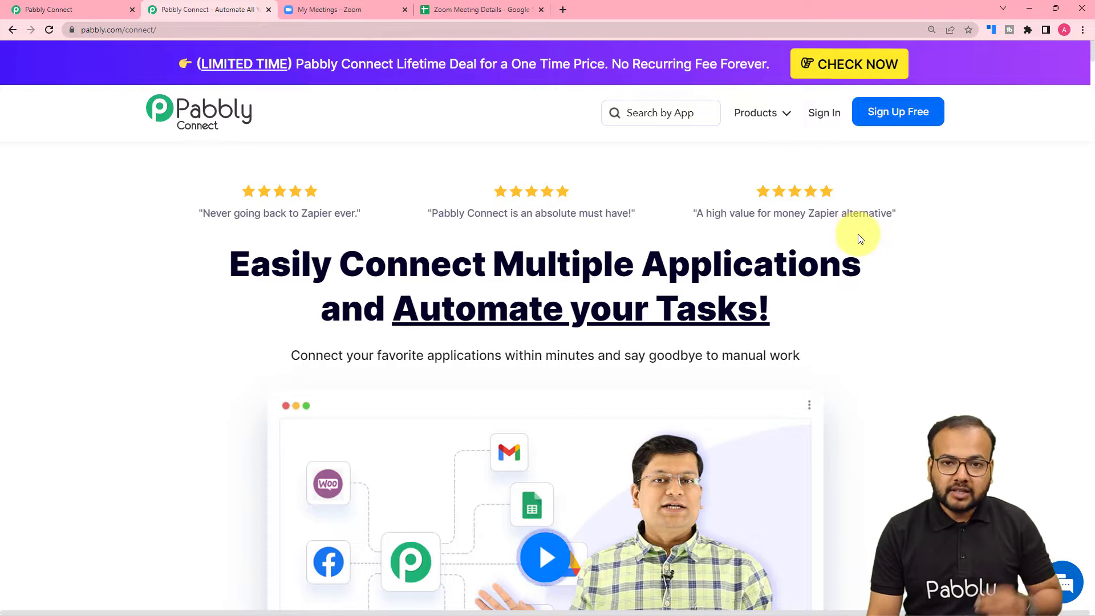
# - Sign in to Pabbly Connect and create a workflow named "Create Zoom Meetings from Google Sheets"
pyautogui.click(827, 114)
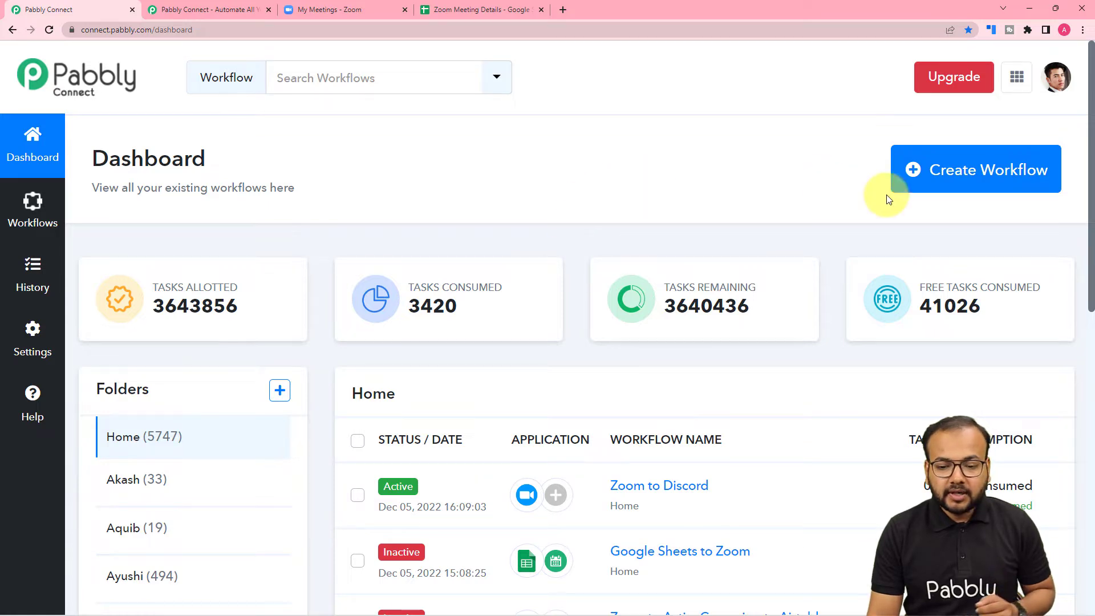
pyautogui.click(993, 168)
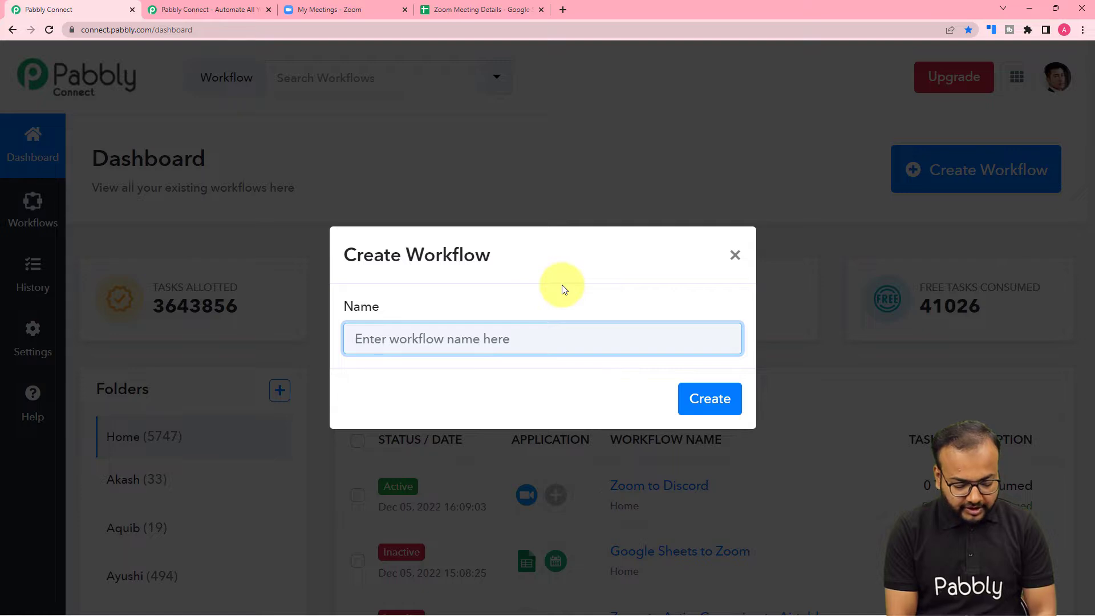
pyautogui.write('Create')
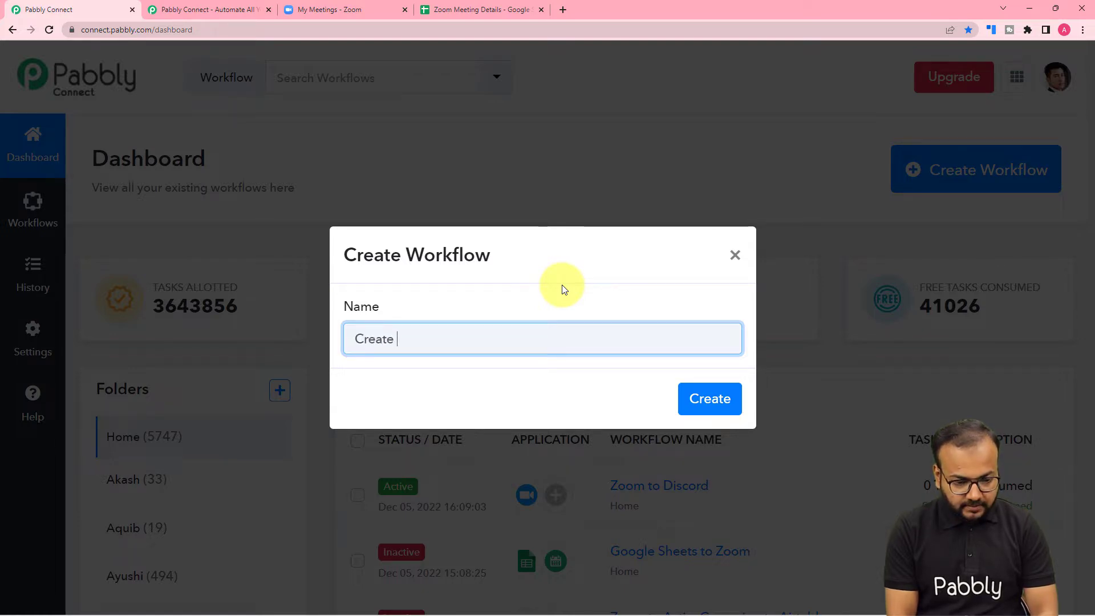
pyautogui.write(' Zoom Meet')
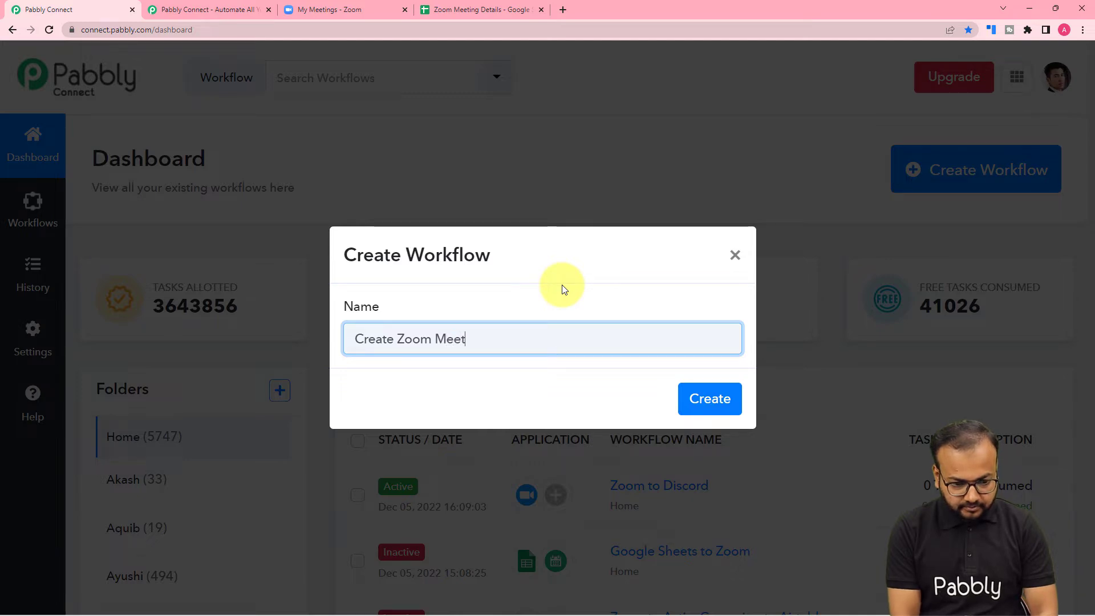
pyautogui.write('ings fri')
pyautogui.press('BackSpace')
pyautogui.write('om')
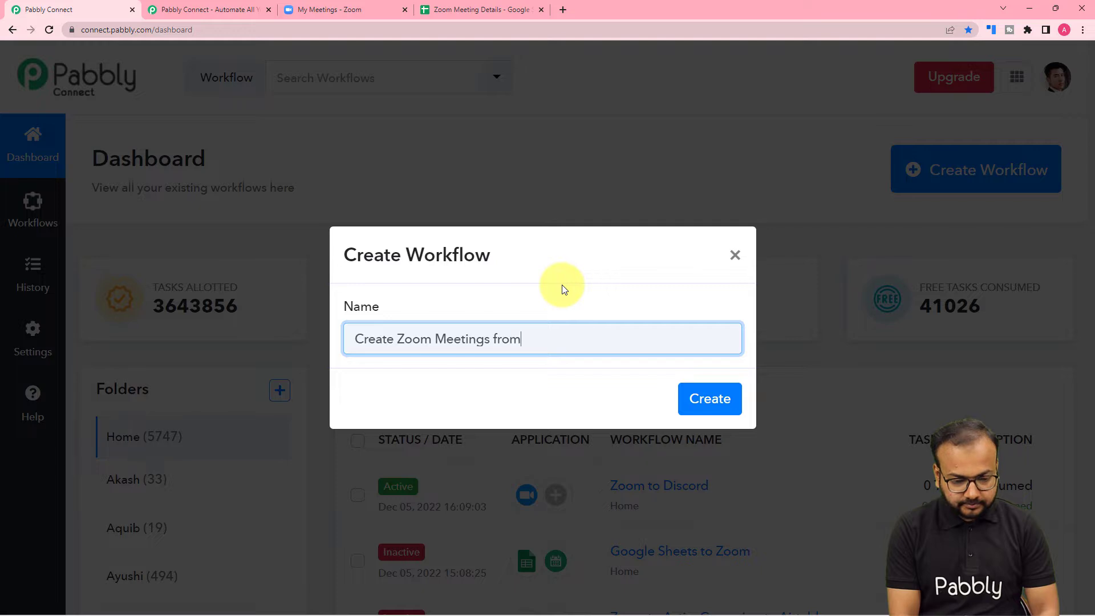
pyautogui.write(' Google')
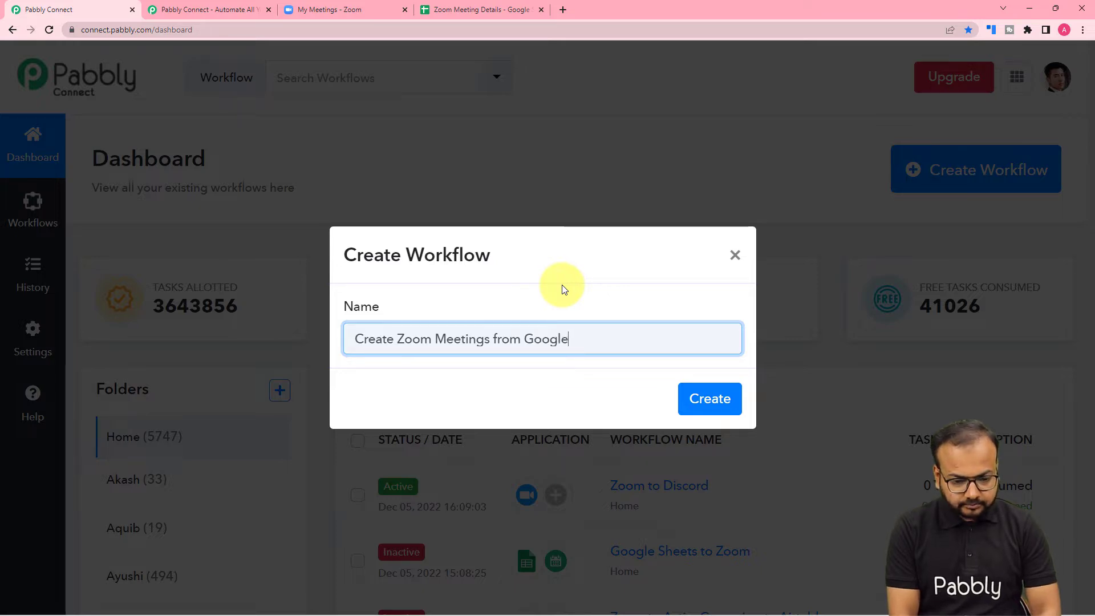
pyautogui.write(' Sheets')
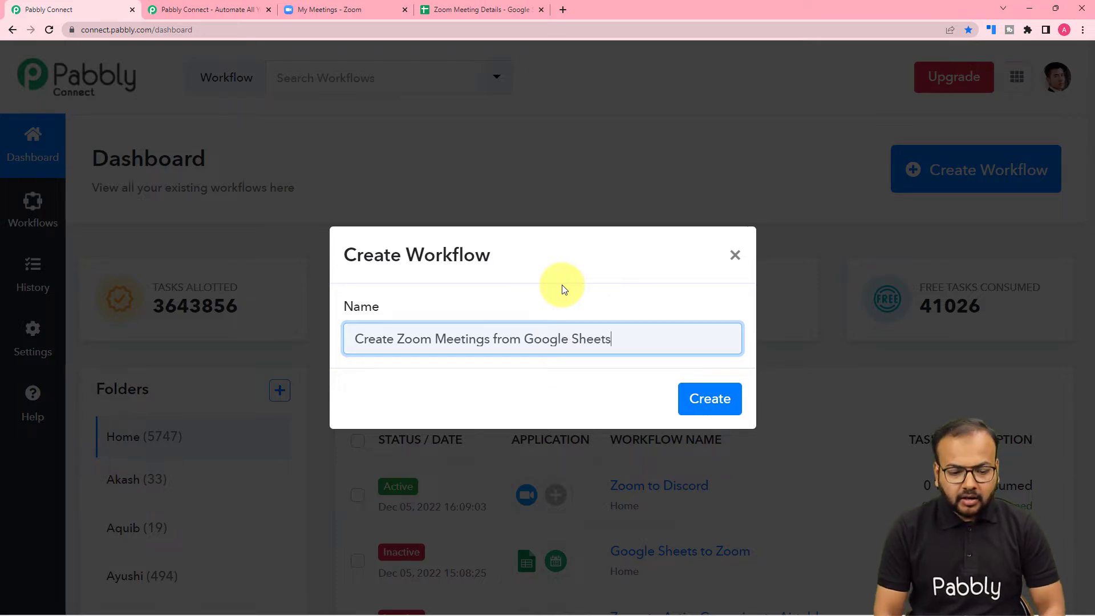
pyautogui.click(705, 401)
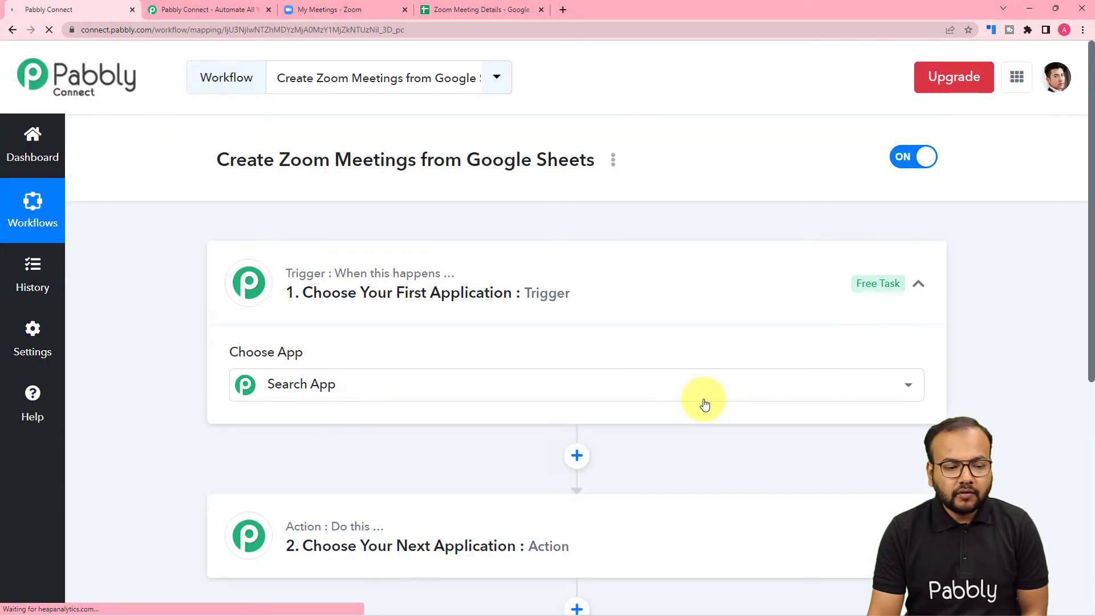
# - Choose Google Sheets as the trigger application of the workflow
pyautogui.click(655, 379)
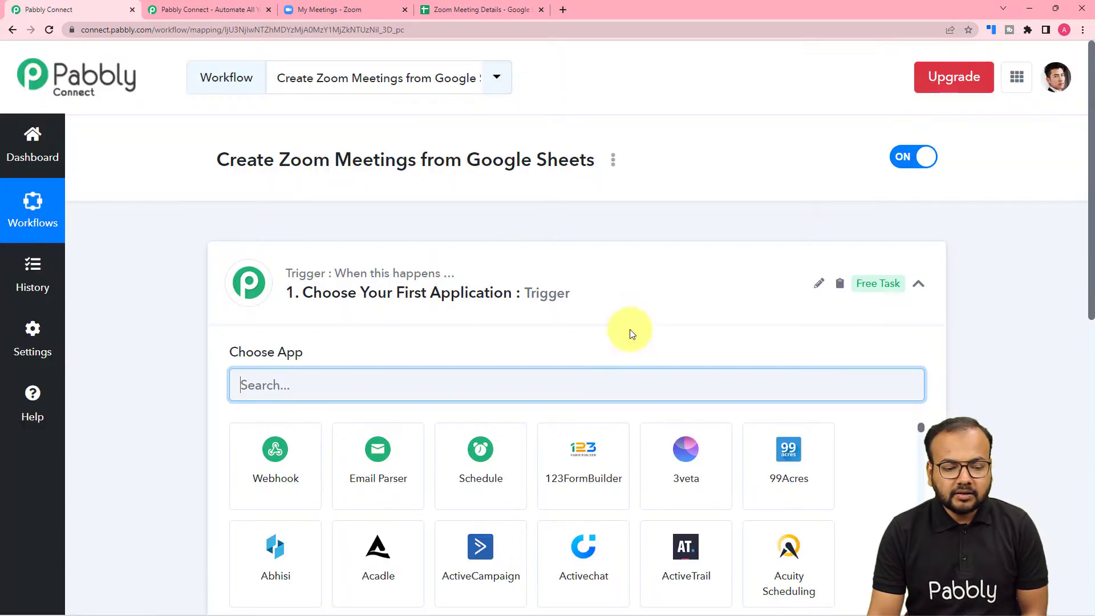
pyautogui.click(884, 301)
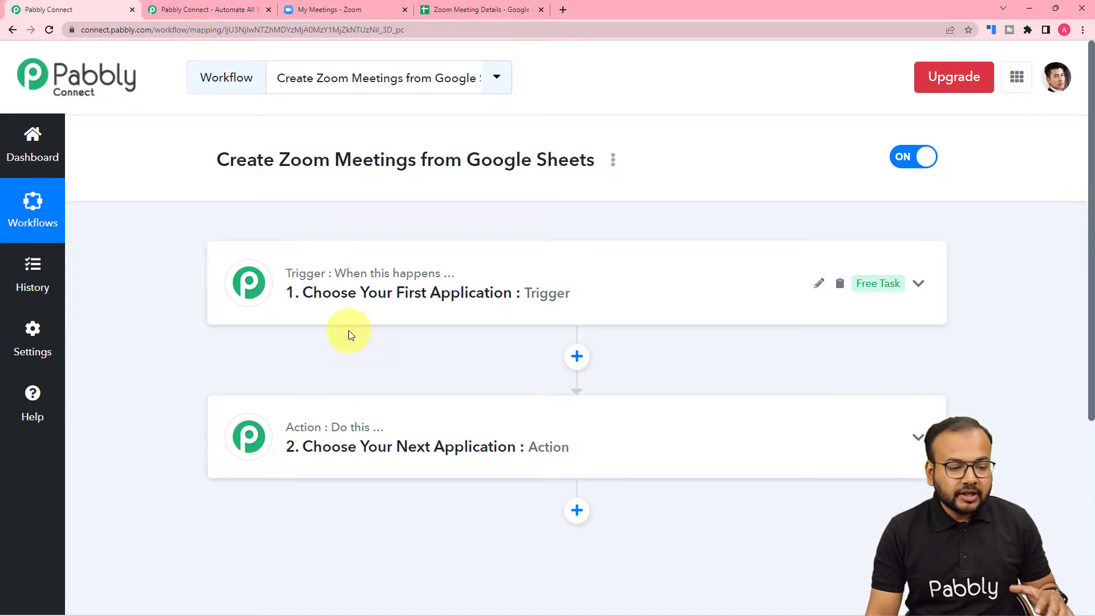
pyautogui.click(345, 303)
pyautogui.scroll(-2, 345, 305)
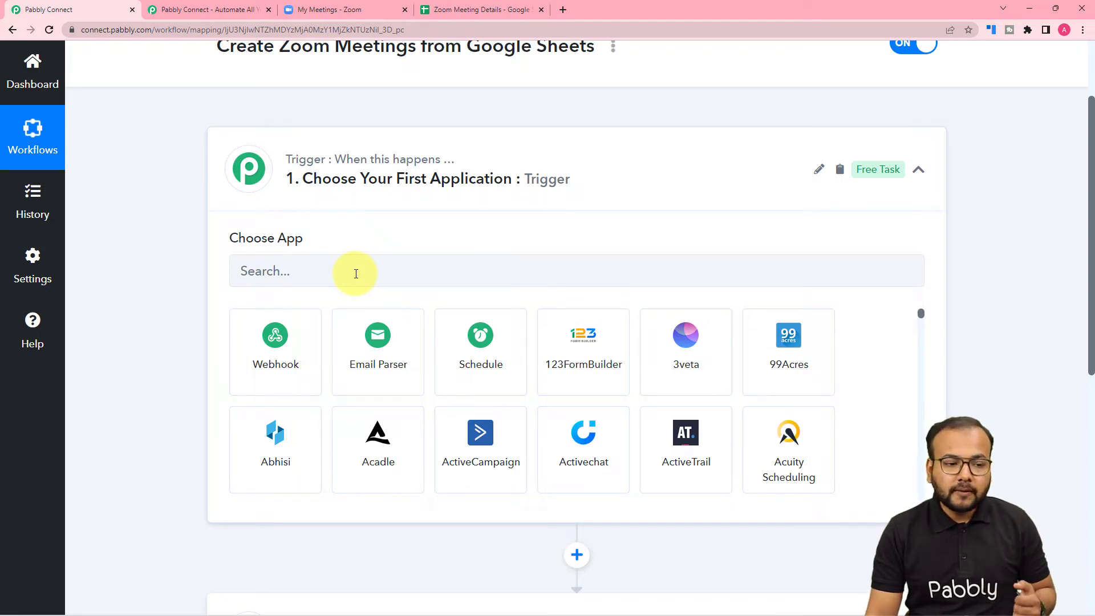
pyautogui.scroll(1, 356, 273)
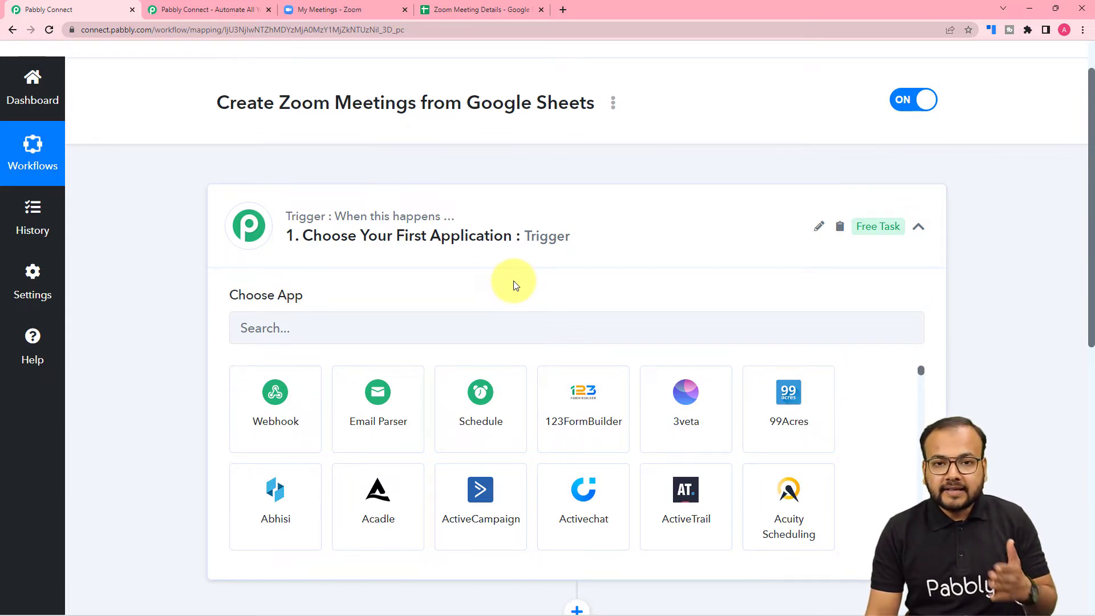
pyautogui.click(276, 326)
pyautogui.write('goo')
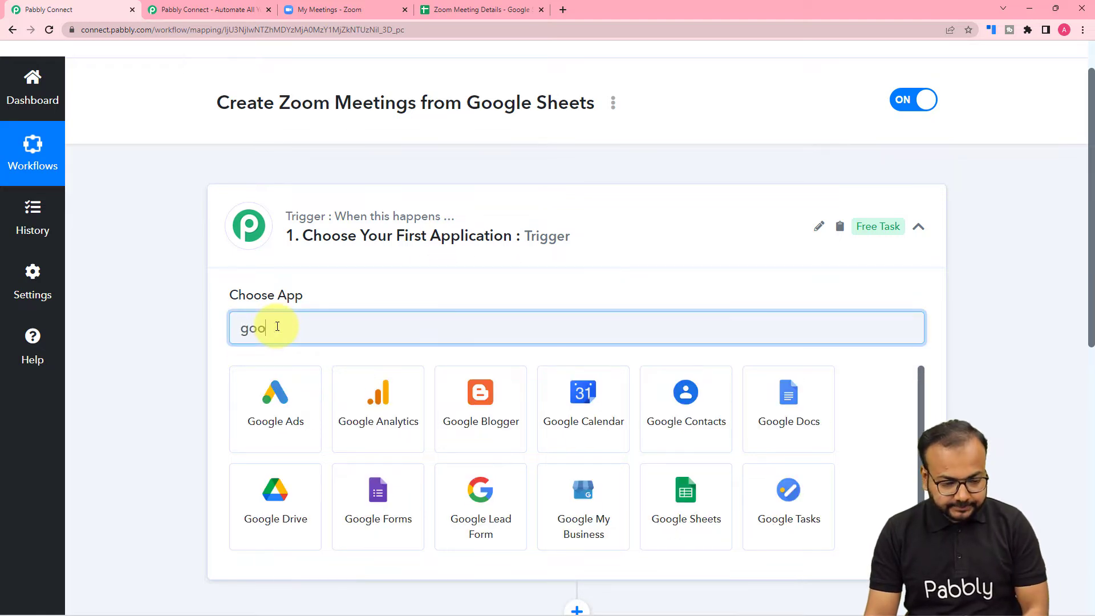
pyautogui.click(674, 524)
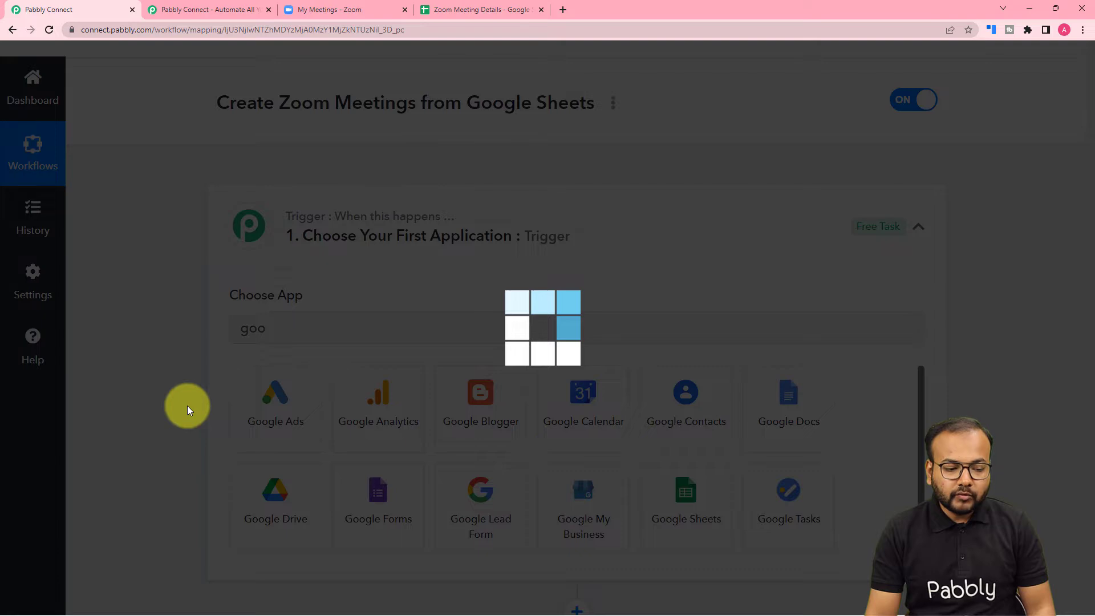
# - Set the Google Sheets trigger event to New or Updated Spreadsheet Row
pyautogui.scroll(-2, 187, 405)
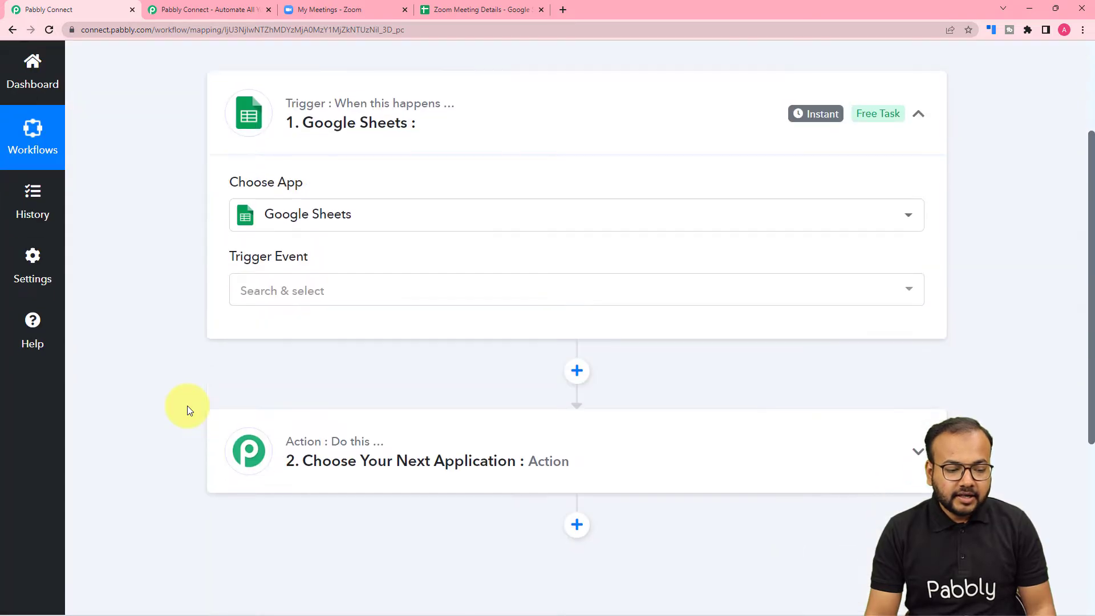
pyautogui.click(289, 289)
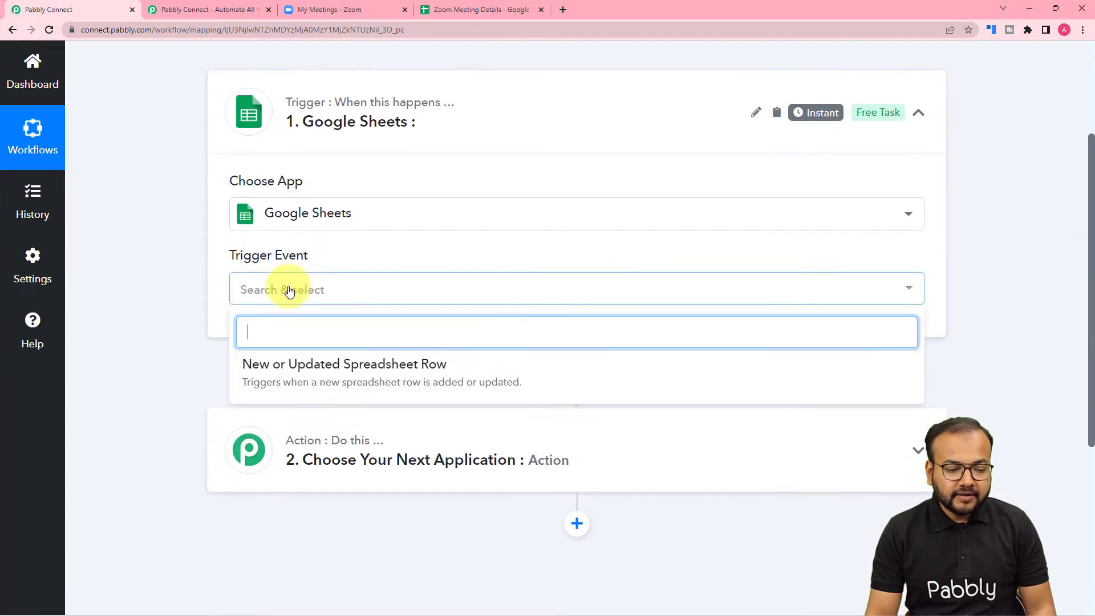
pyautogui.click(448, 381)
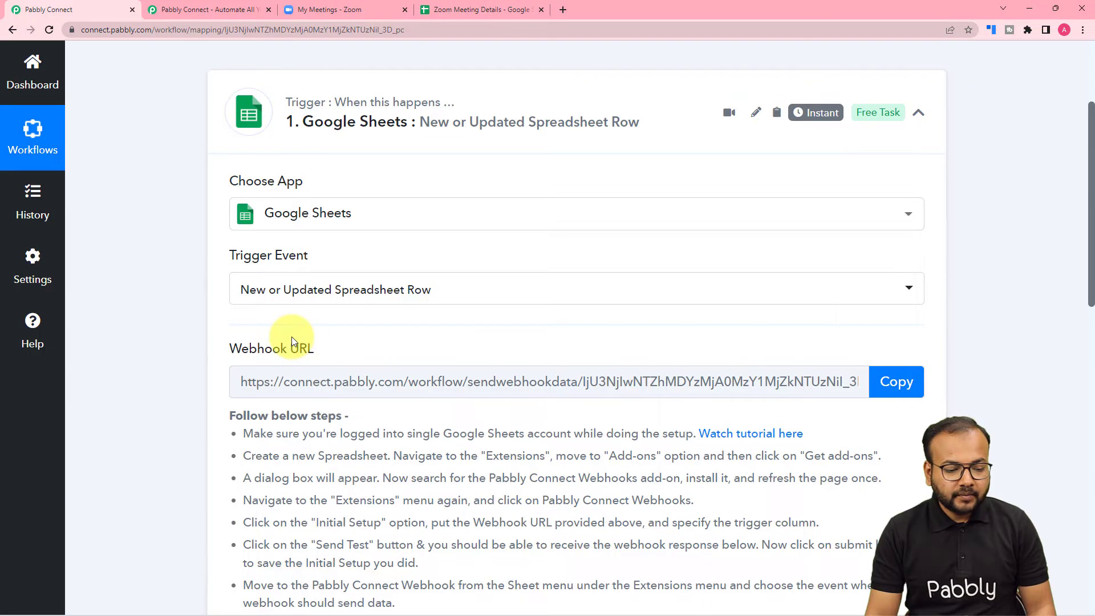
# - Read the trigger's webhook setup instructions and switch to the Zoom Meeting Details spreadsheet in the incognito window
pyautogui.scroll(-2, 292, 353)
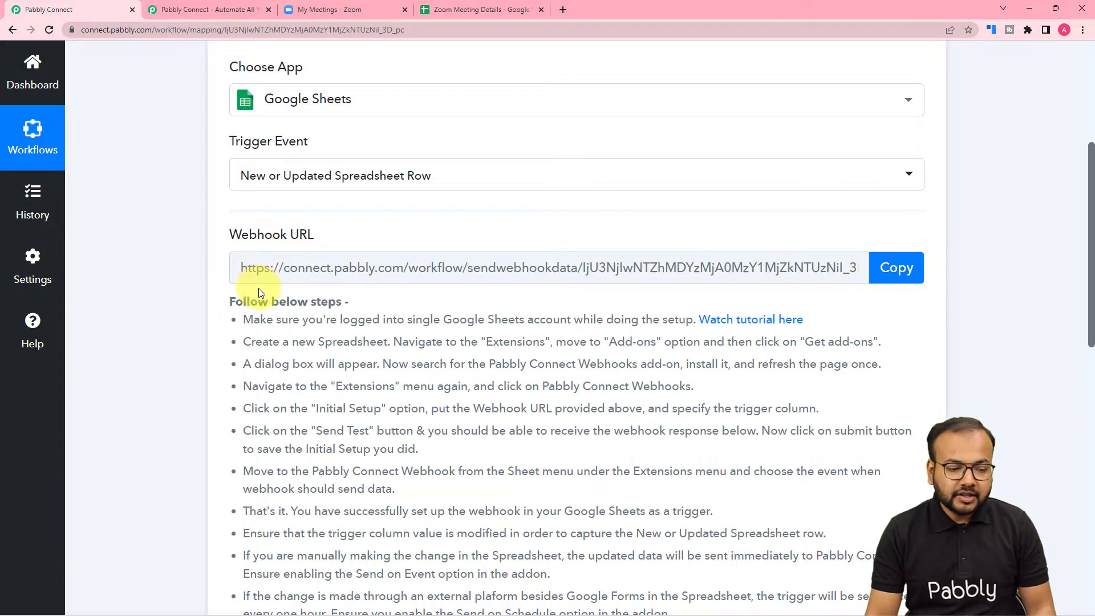
pyautogui.scroll(-4, 258, 297)
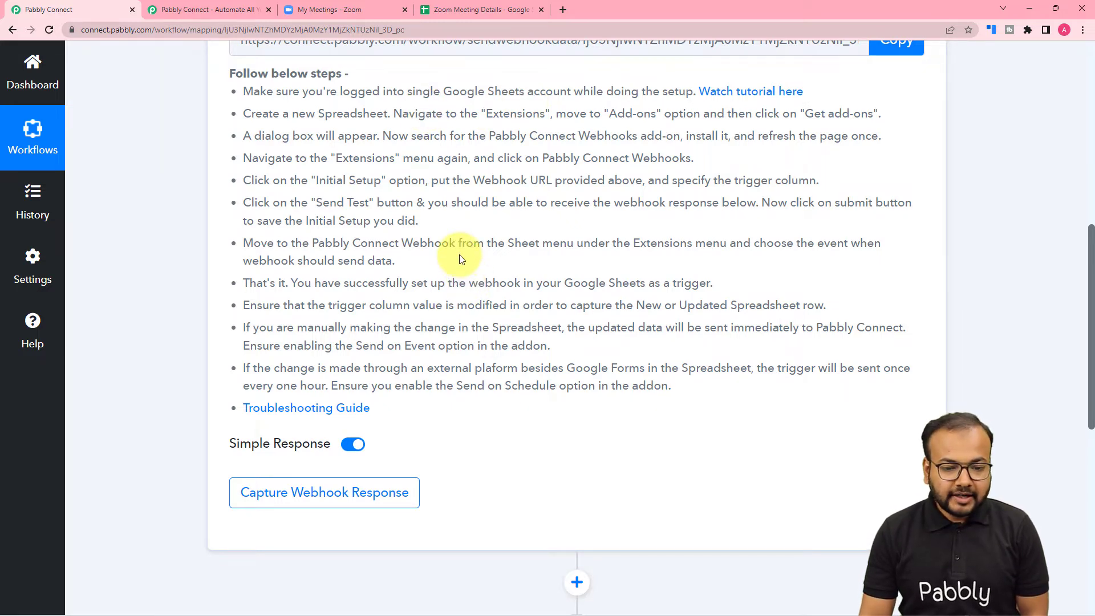
pyautogui.scroll(-1, 462, 260)
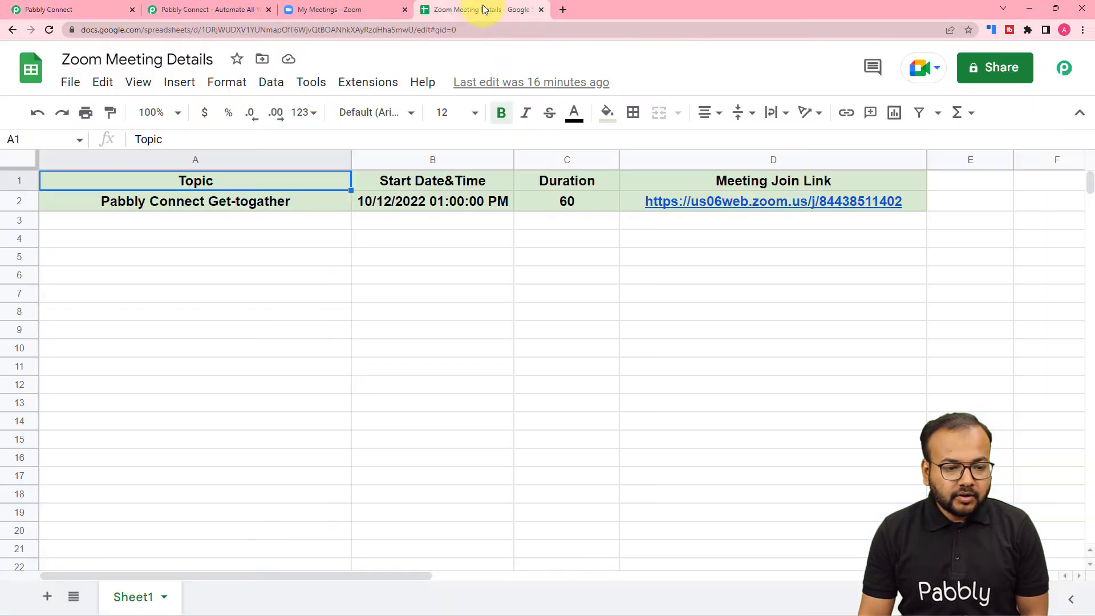
pyautogui.click(483, 8)
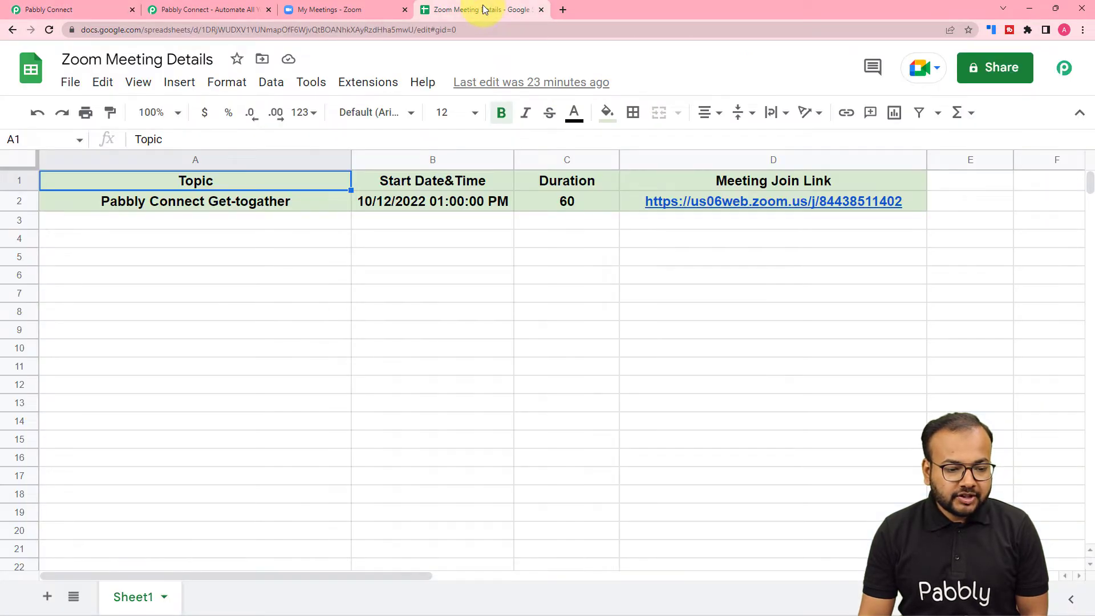
pyautogui.moveTo(194, 598)
pyautogui.click(231, 552)
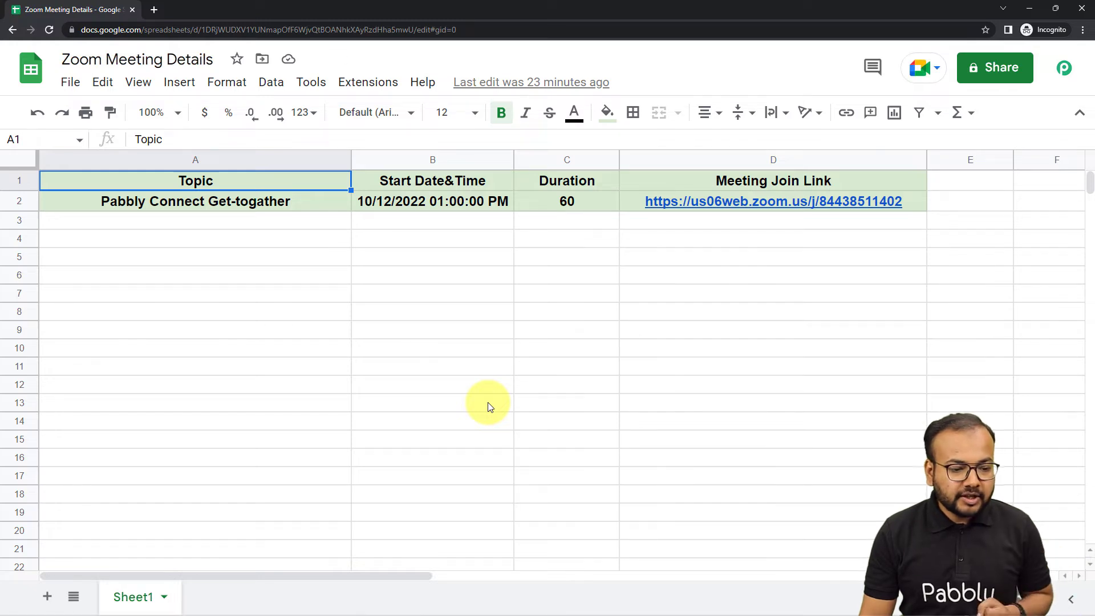
# - Search the Google Workspace Marketplace for the Pabbly Connect Webhooks add-on, check its listing, and close the marketplace
pyautogui.click(349, 84)
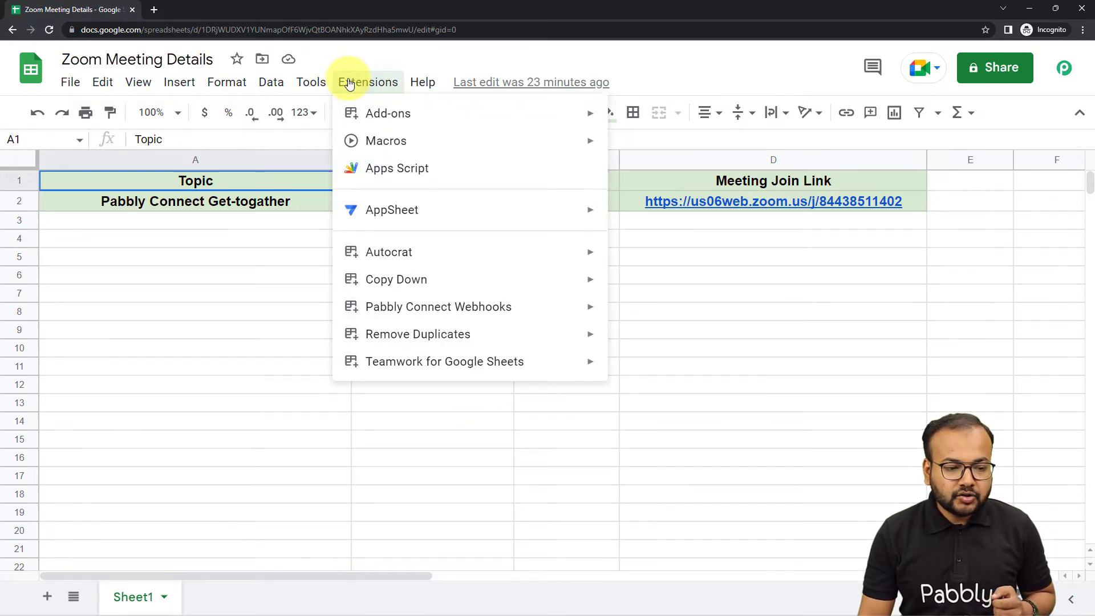
pyautogui.moveTo(371, 114)
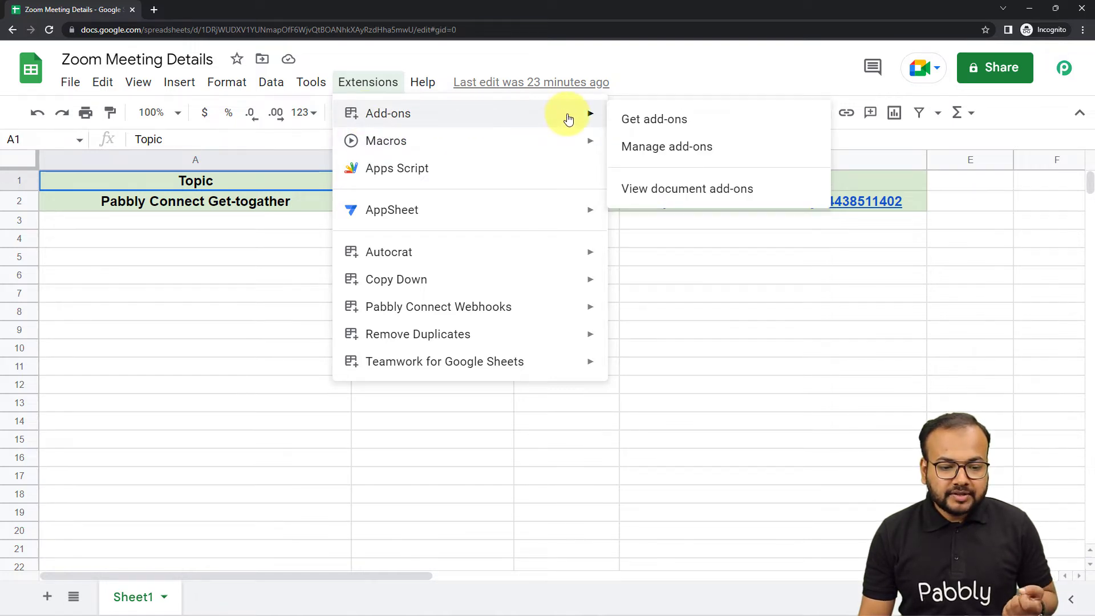
pyautogui.click(646, 125)
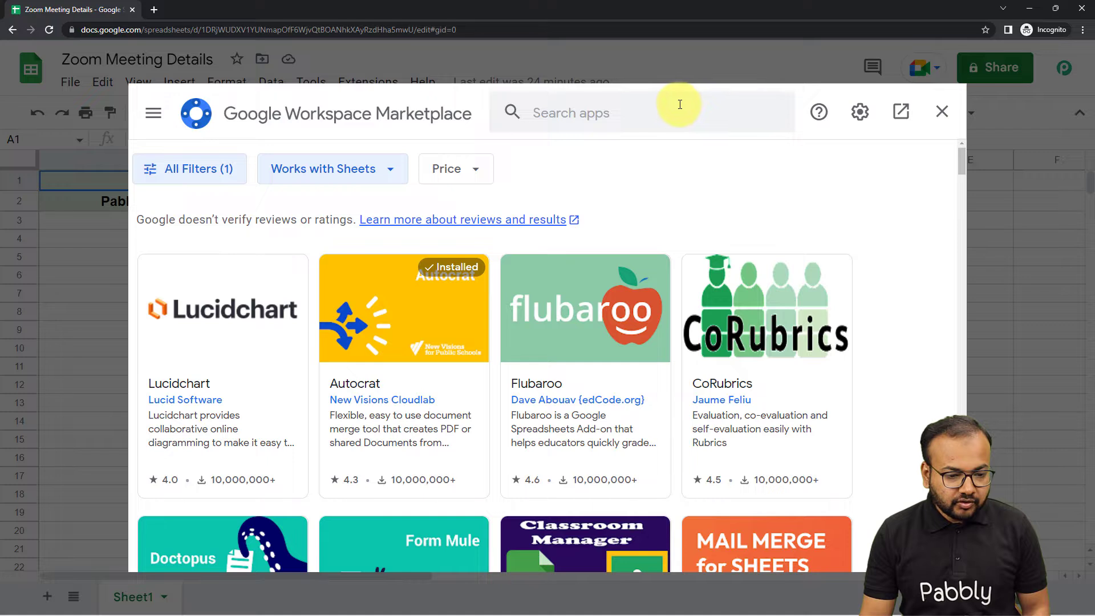
pyautogui.click(665, 117)
pyautogui.write('p')
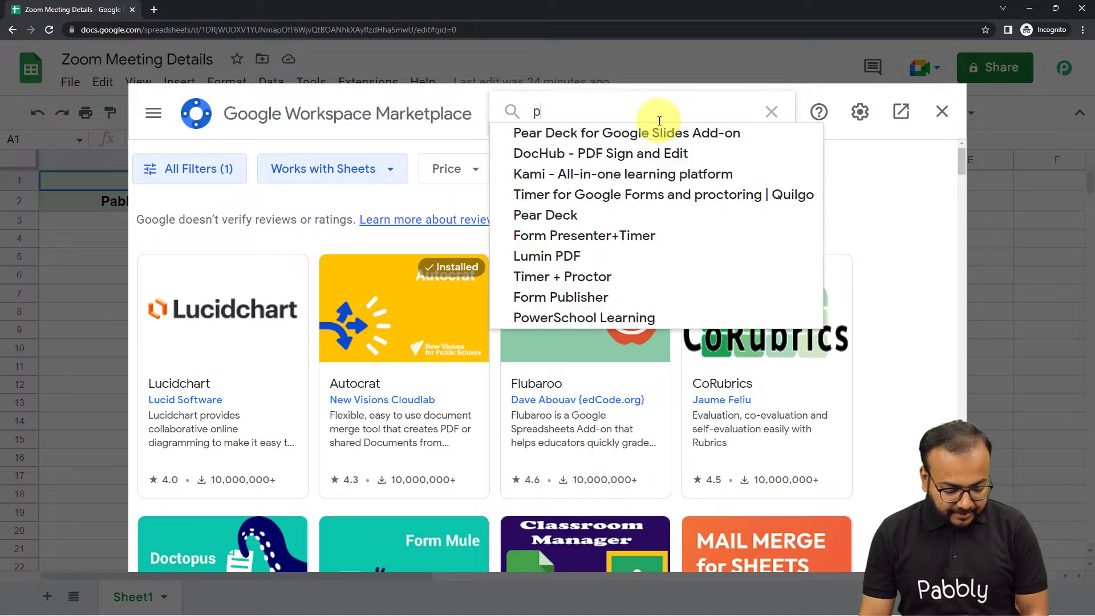
pyautogui.write('abbl')
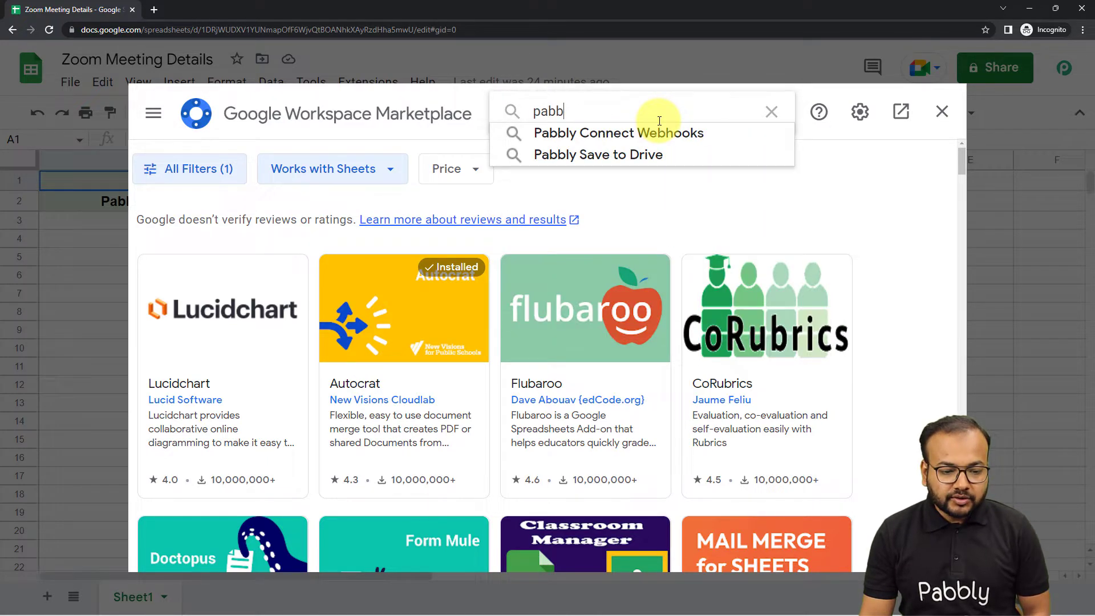
pyautogui.click(627, 139)
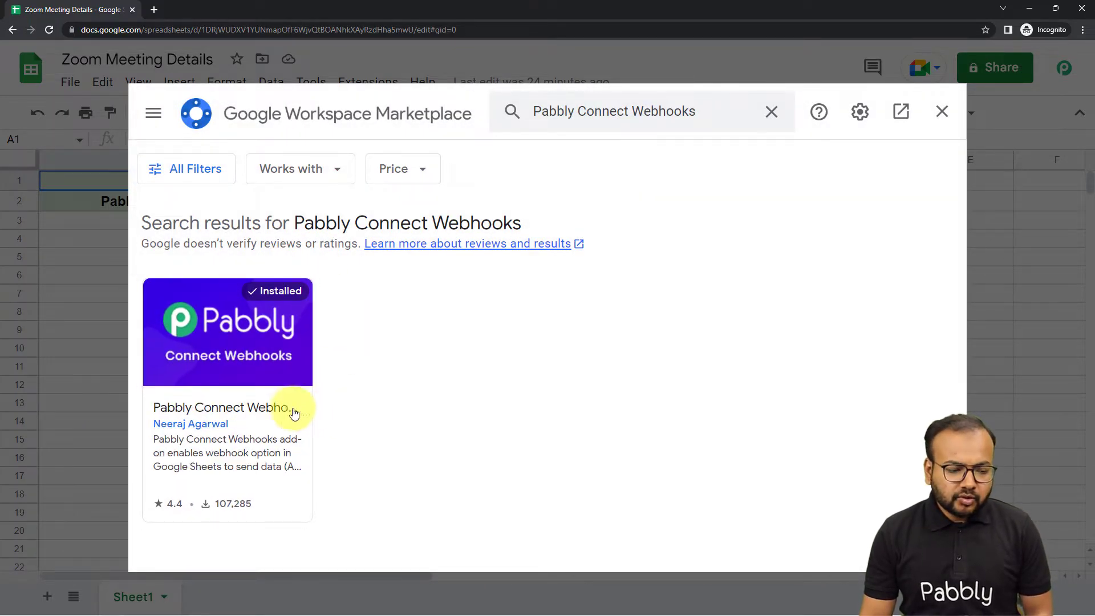
pyautogui.click(944, 111)
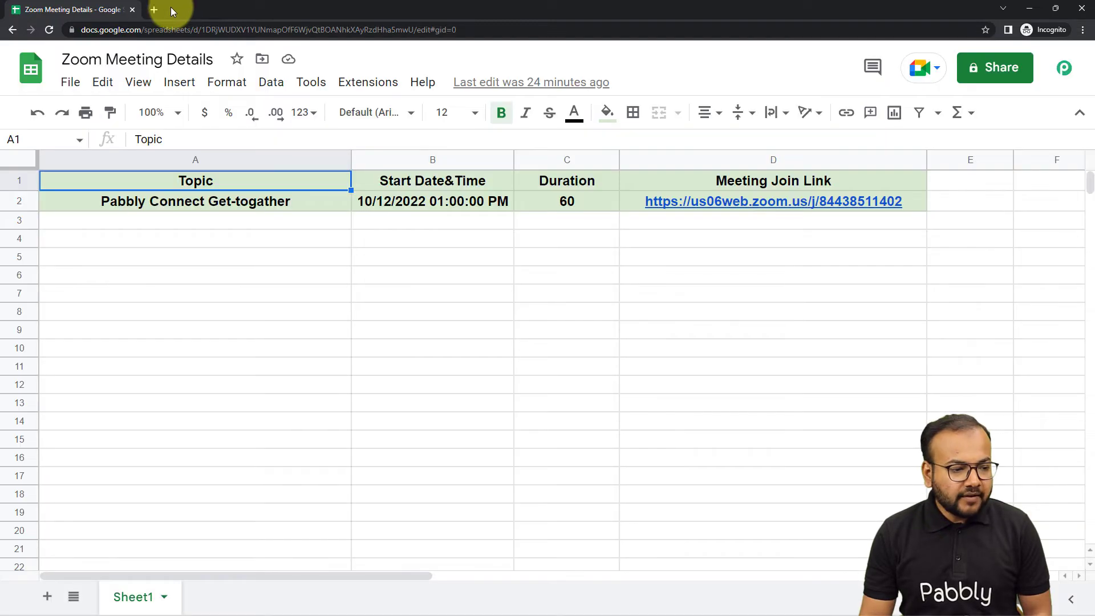
# - Reload the spreadsheet and review the webhook URL and trigger column in the Pabbly Connect Webhooks initial setup
pyautogui.click(48, 30)
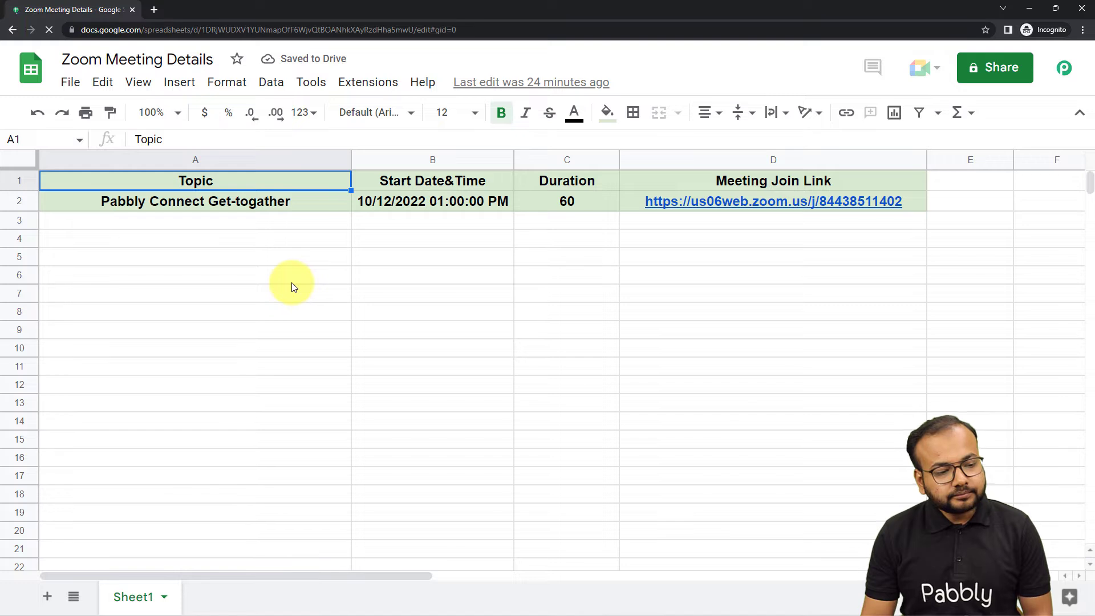
pyautogui.click(356, 82)
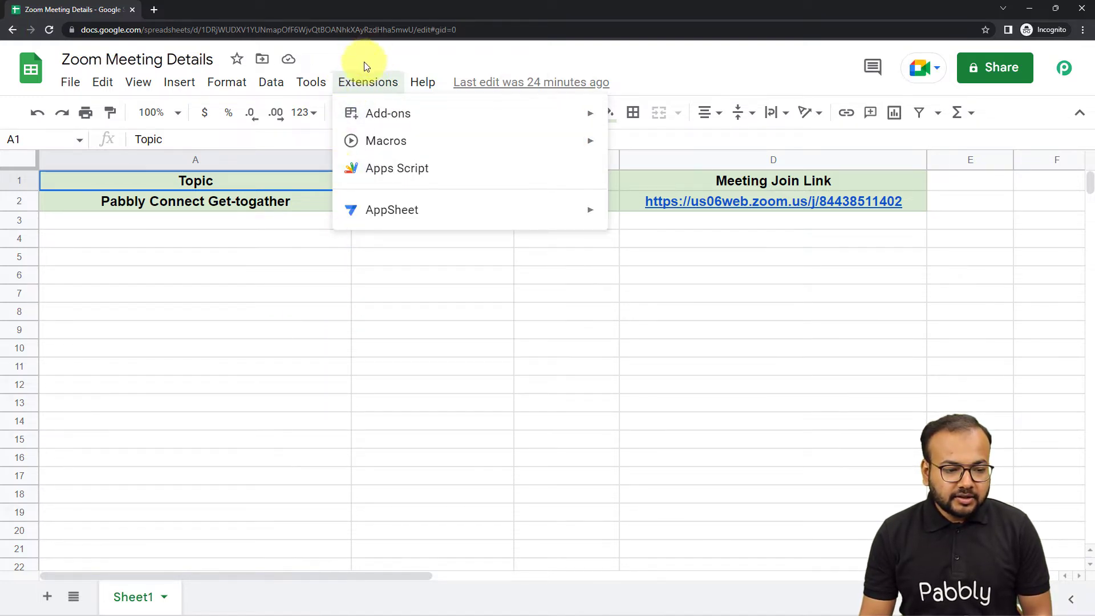
pyautogui.click(328, 301)
pyautogui.click(357, 81)
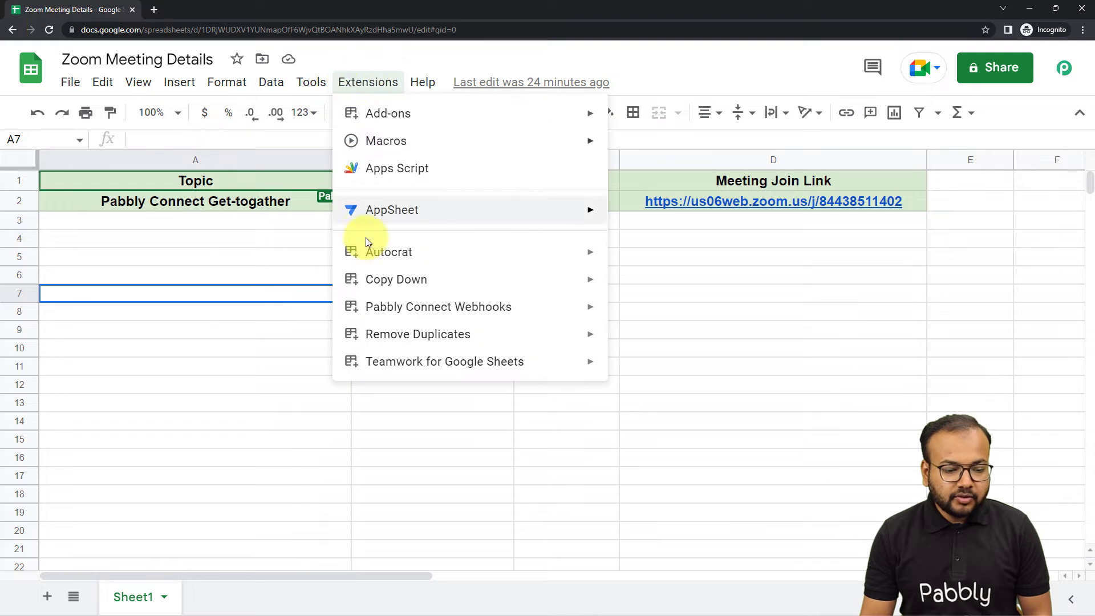
pyautogui.moveTo(367, 308)
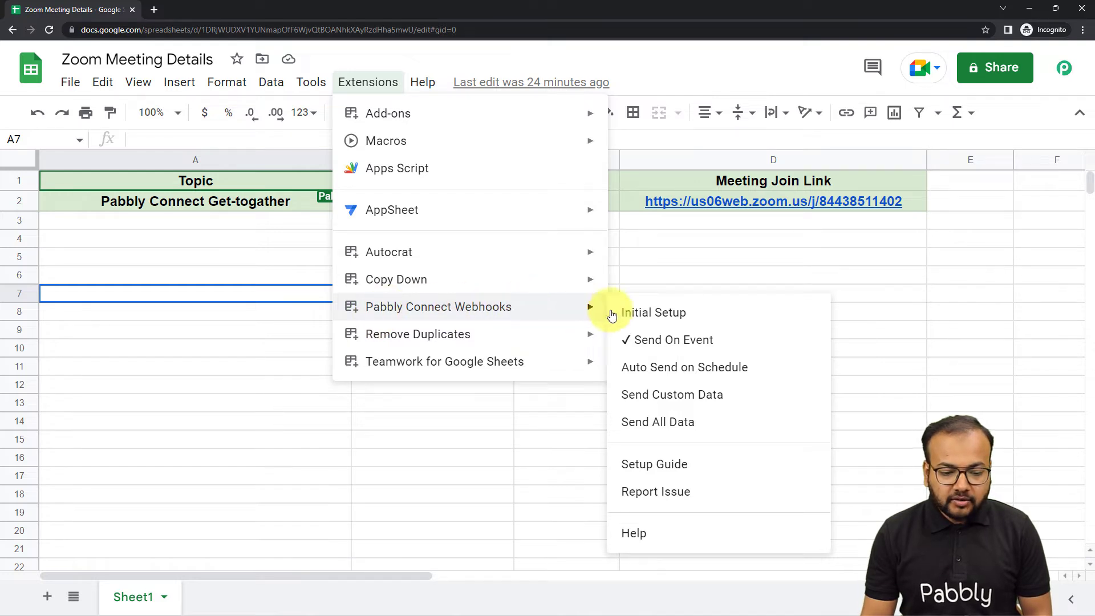
pyautogui.click(664, 325)
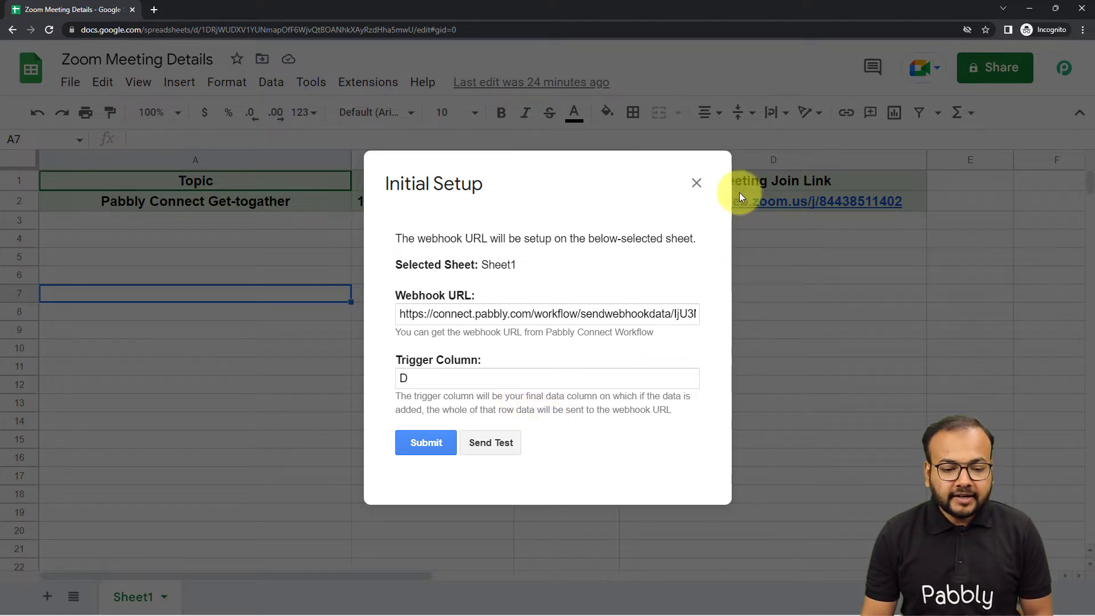
pyautogui.click(696, 184)
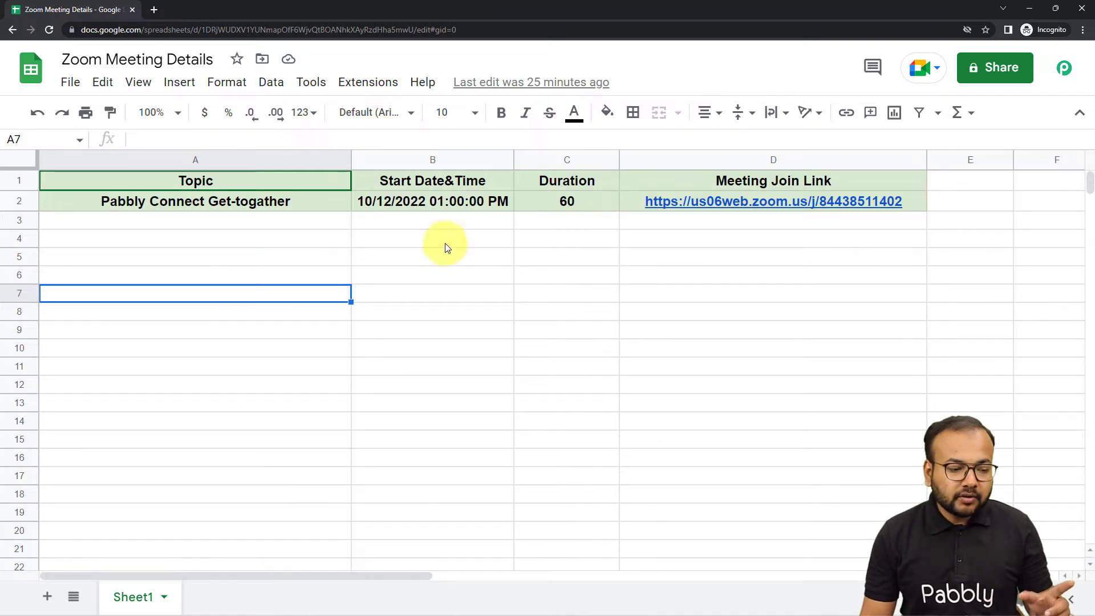
# - Review the Topic, Start Date&Time, Duration and Meeting Join Link columns to decide which one holds the final input data
pyautogui.click(222, 227)
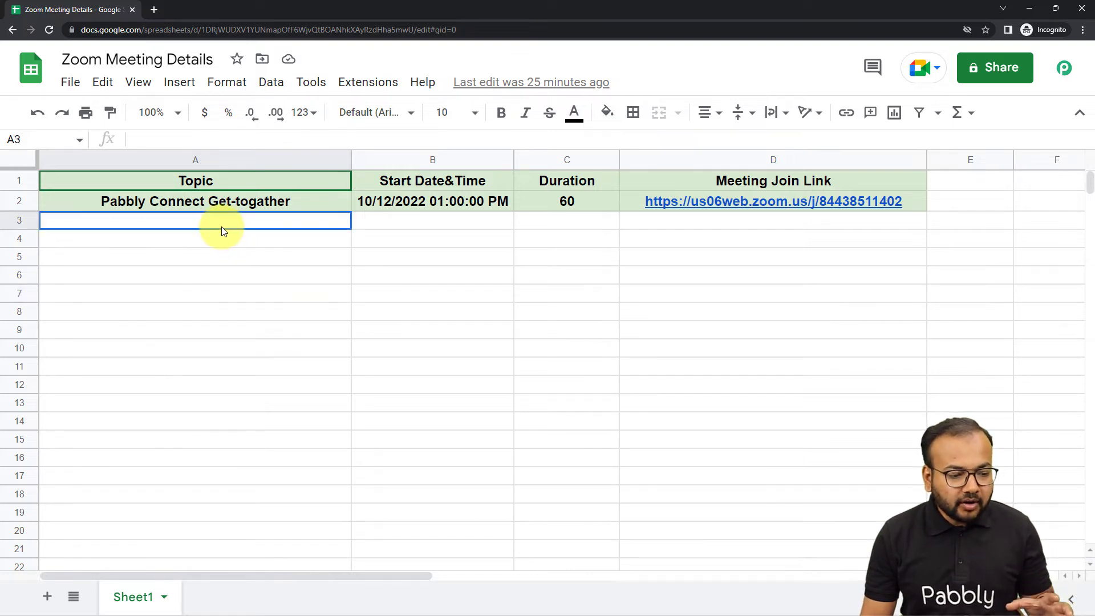
pyautogui.click(409, 229)
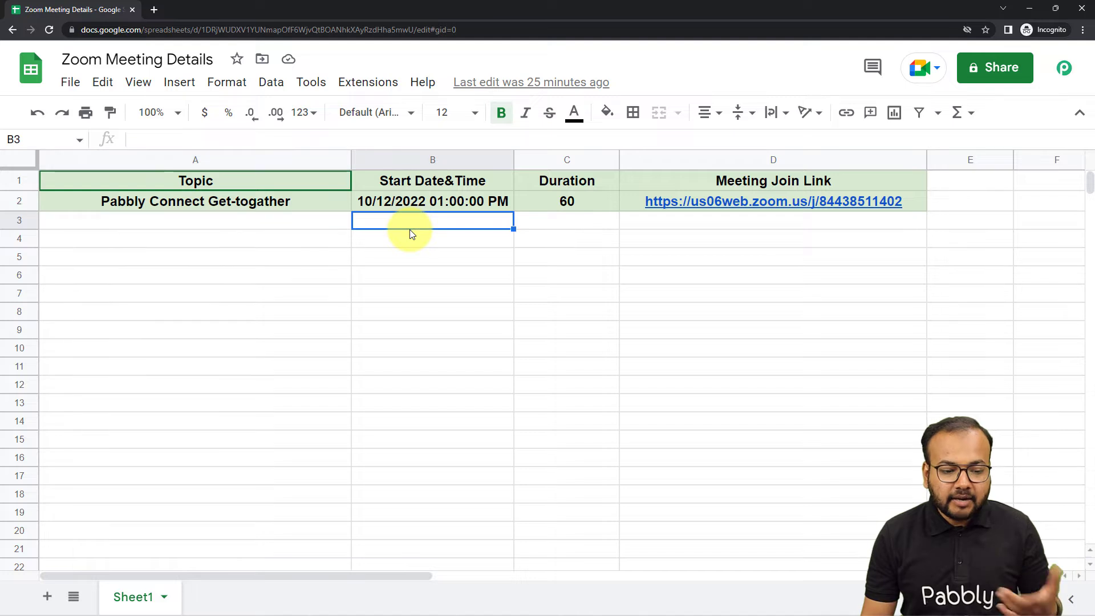
pyautogui.click(568, 230)
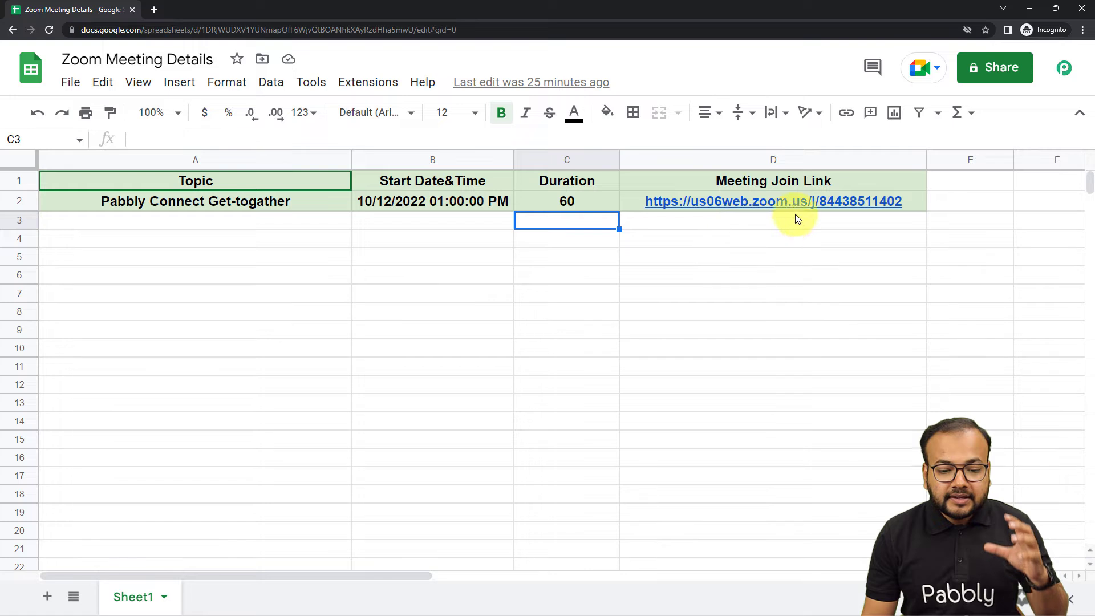
pyautogui.moveTo(784, 200)
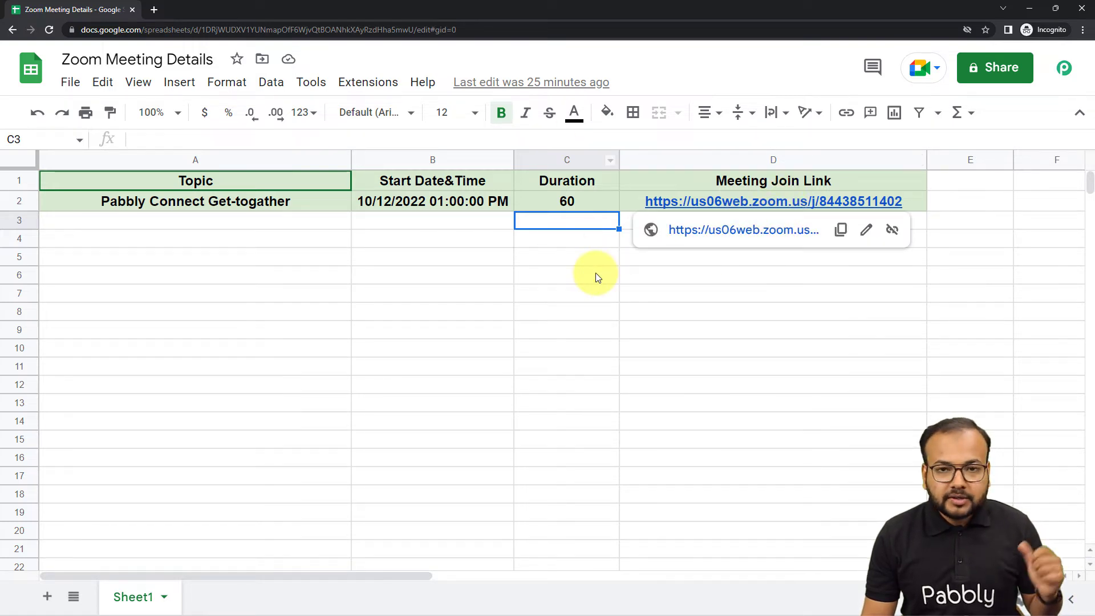
# - Copy the trigger's webhook URL from the Pabbly Connect workflow and return to the incognito Zoom Meeting Details spreadsheet
pyautogui.click(1031, 10)
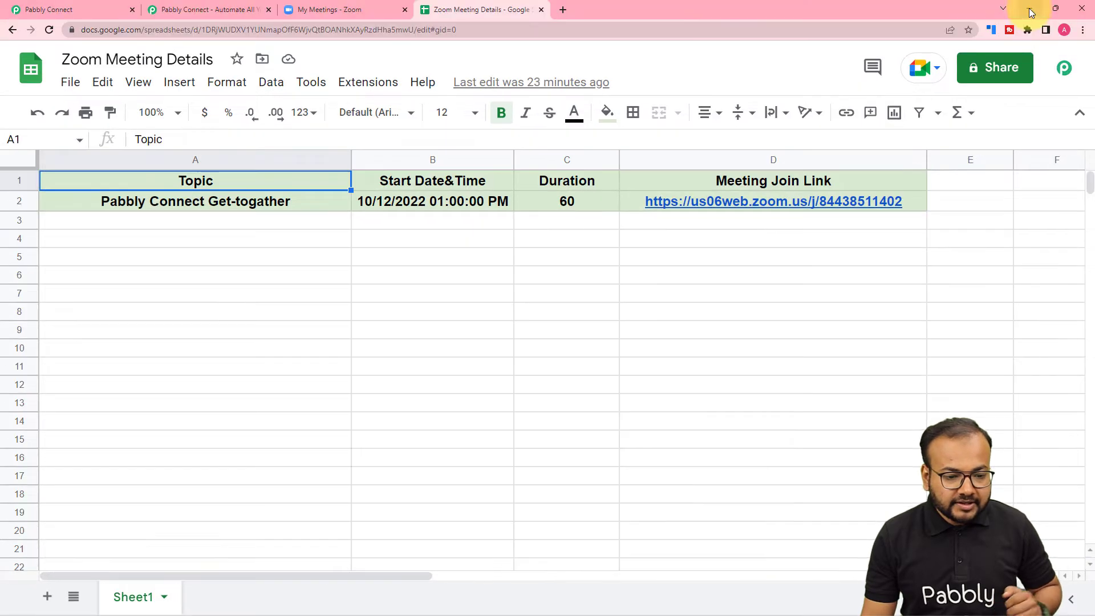
pyautogui.click(50, 2)
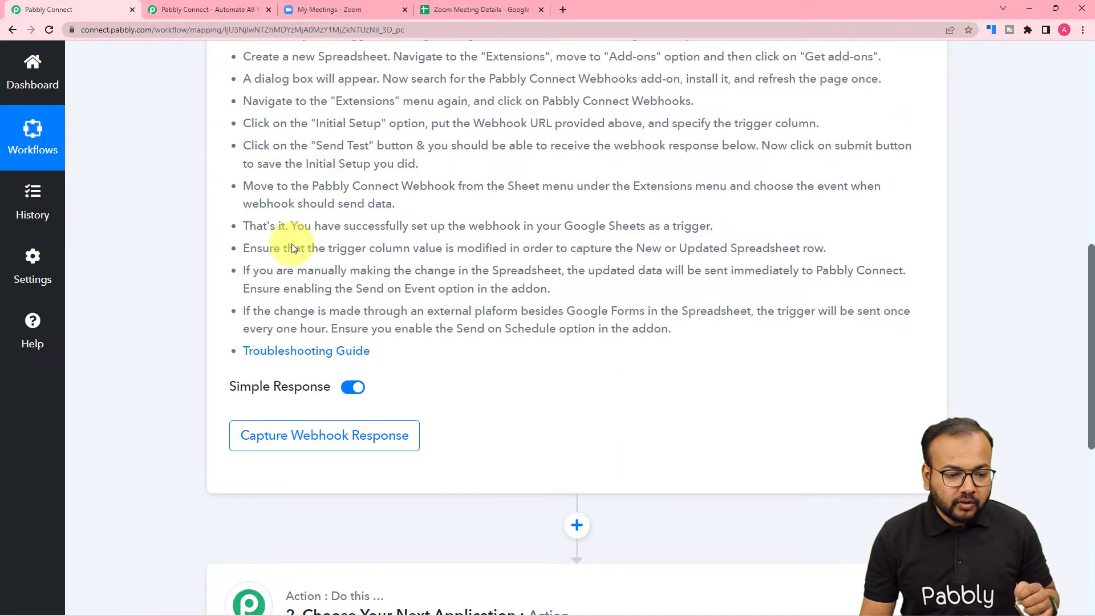
pyautogui.scroll(3, 667, 299)
pyautogui.click(890, 165)
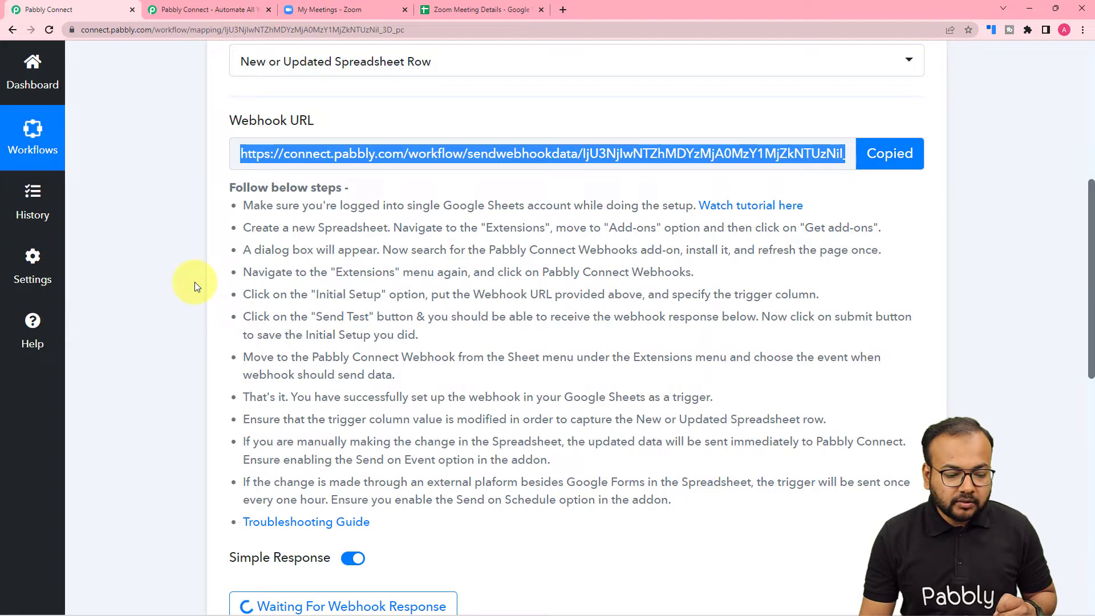
pyautogui.scroll(-2, 194, 282)
pyautogui.moveTo(195, 609)
pyautogui.click(237, 555)
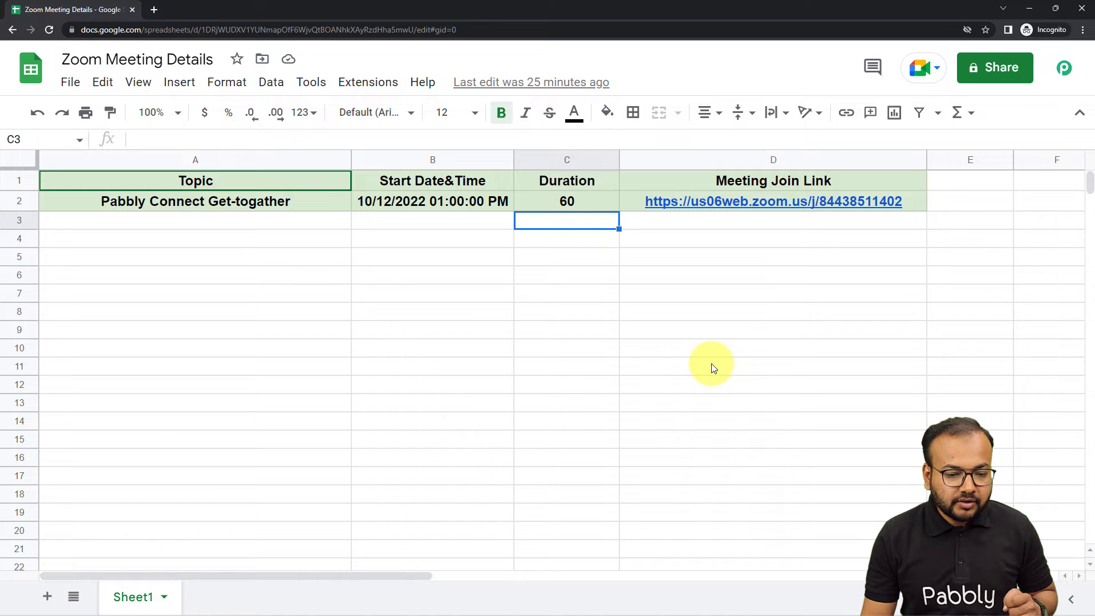
# - Open the Pabbly Connect Webhooks initial setup and replace the webhook URL with the copied one
pyautogui.click(368, 85)
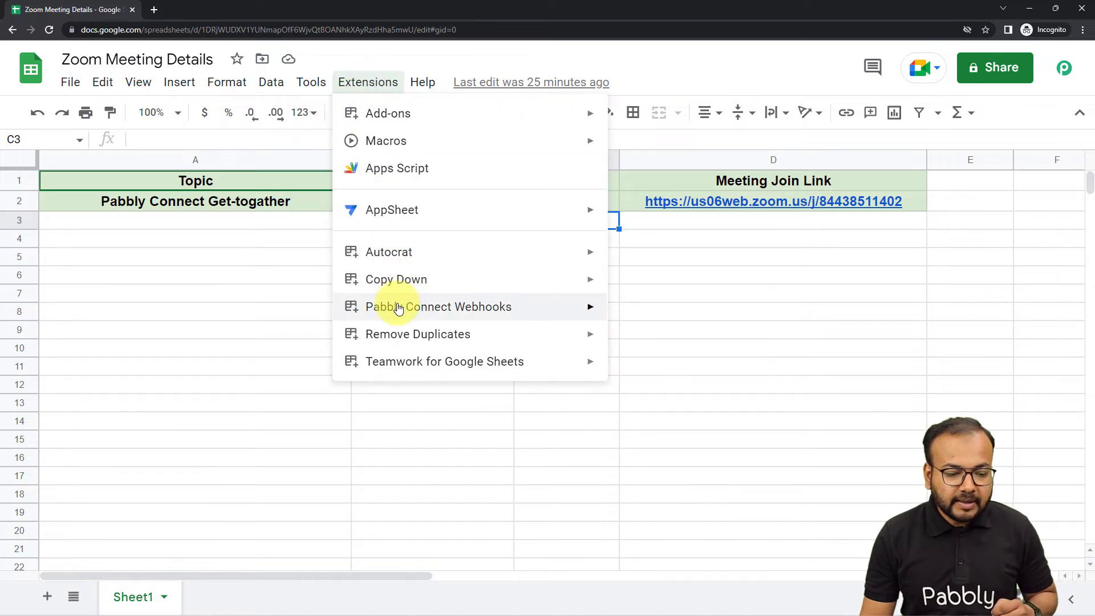
pyautogui.moveTo(579, 303)
pyautogui.click(670, 314)
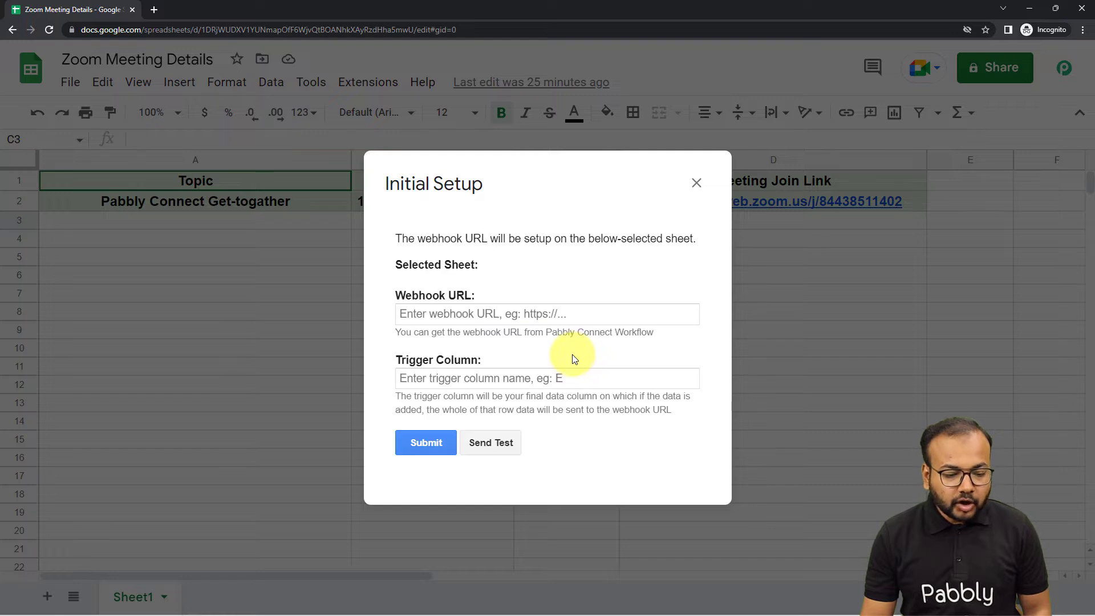
pyautogui.click(446, 315)
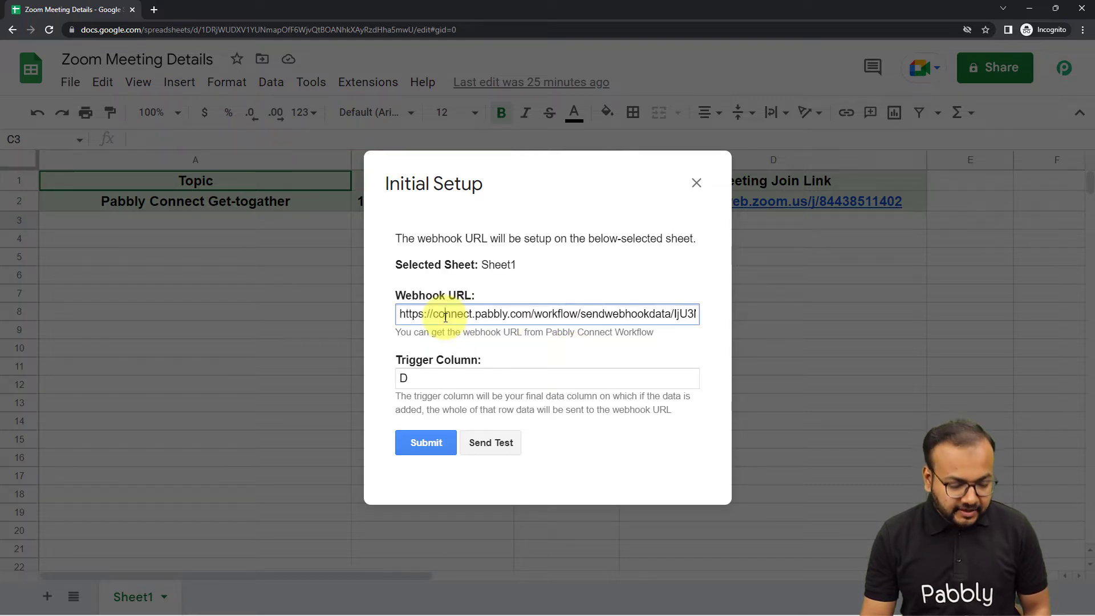
pyautogui.hotkey('ctrl', 'a')
pyautogui.press('BackSpace')
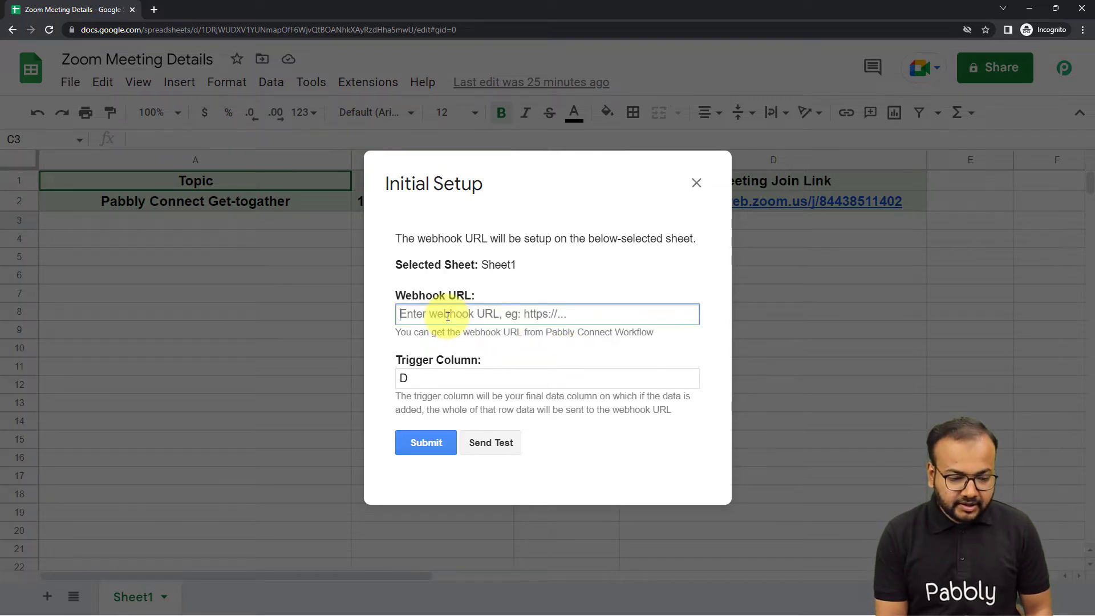
pyautogui.rightClick(448, 315)
pyautogui.click(473, 402)
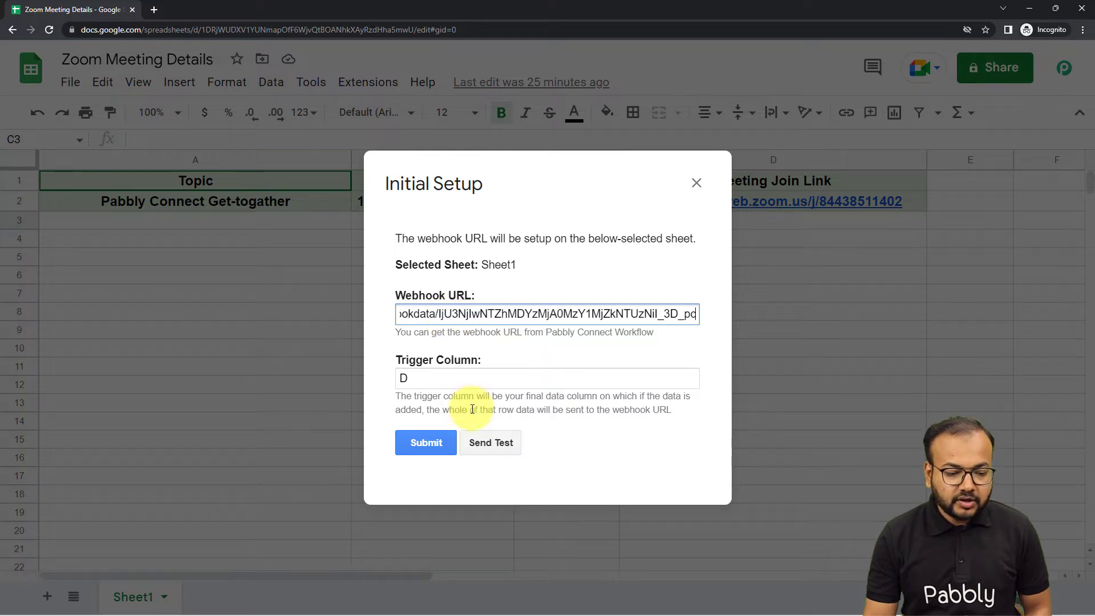
# - Set the trigger column to C in the initial setup
pyautogui.click(458, 377)
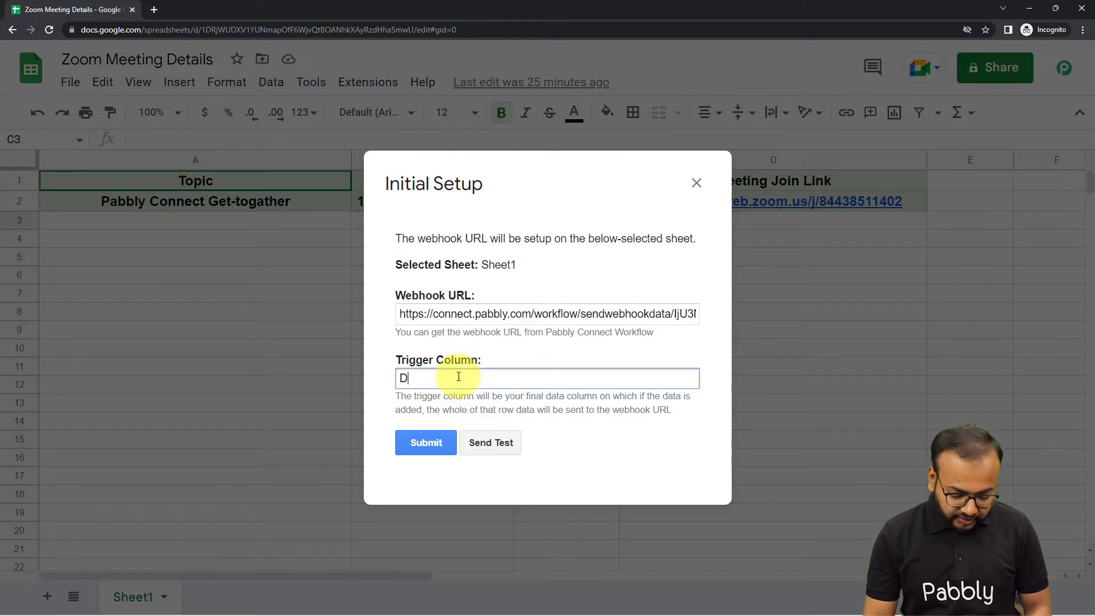
pyautogui.press('BackSpace')
pyautogui.write('C')
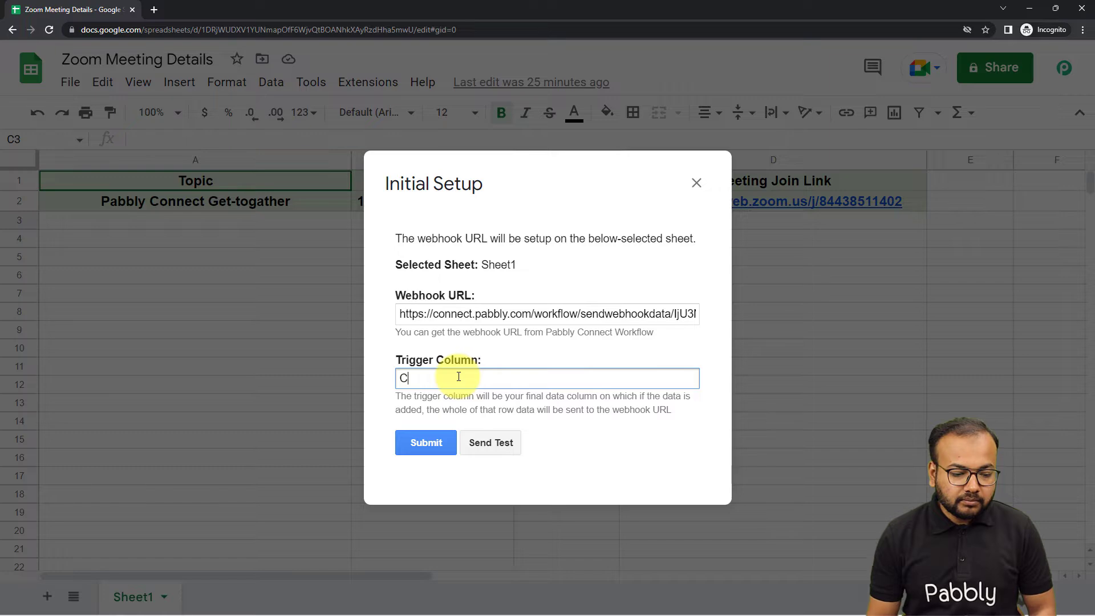
pyautogui.click(550, 418)
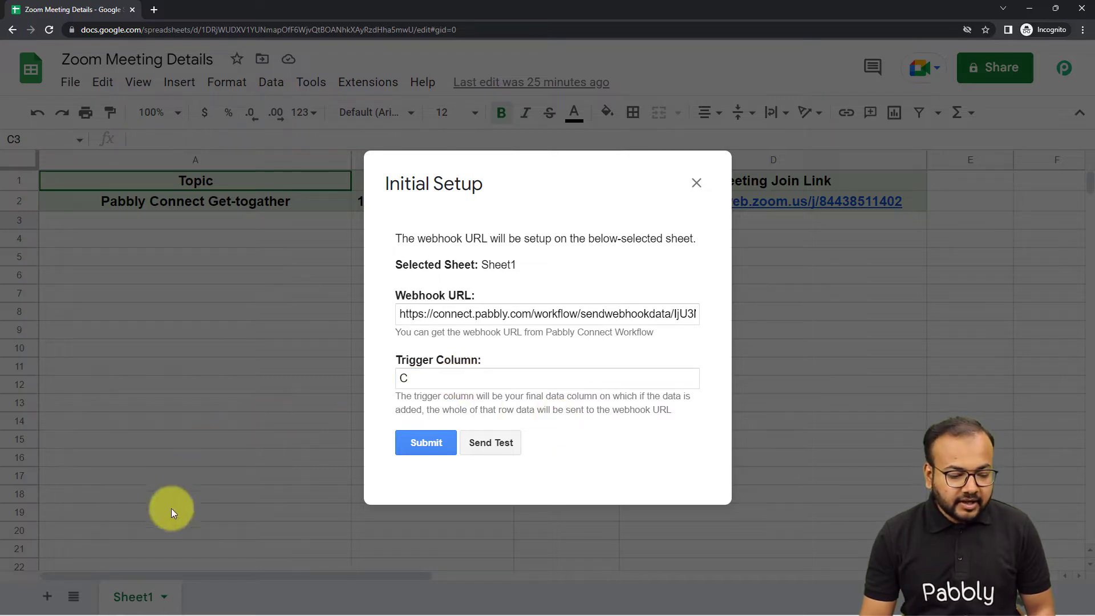
# - Check in the Pabbly Connect workflow whether the trigger is waiting for a webhook response, and return to the spreadsheet's initial setup
pyautogui.moveTo(155, 611)
pyautogui.moveTo(194, 607)
pyautogui.click(163, 544)
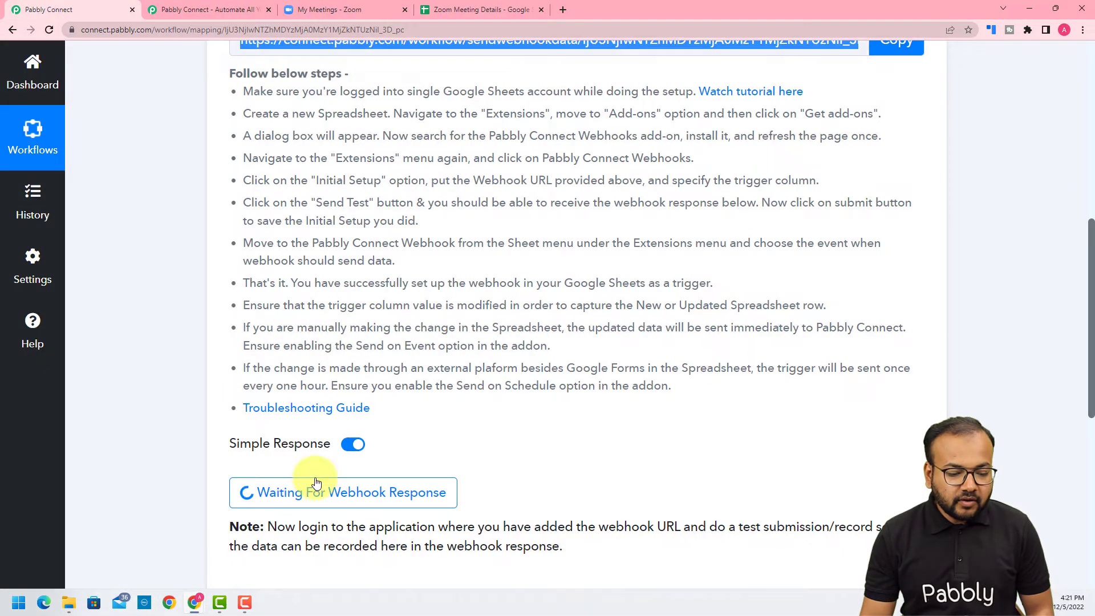
pyautogui.scroll(-3, 519, 249)
pyautogui.scroll(-3, 518, 250)
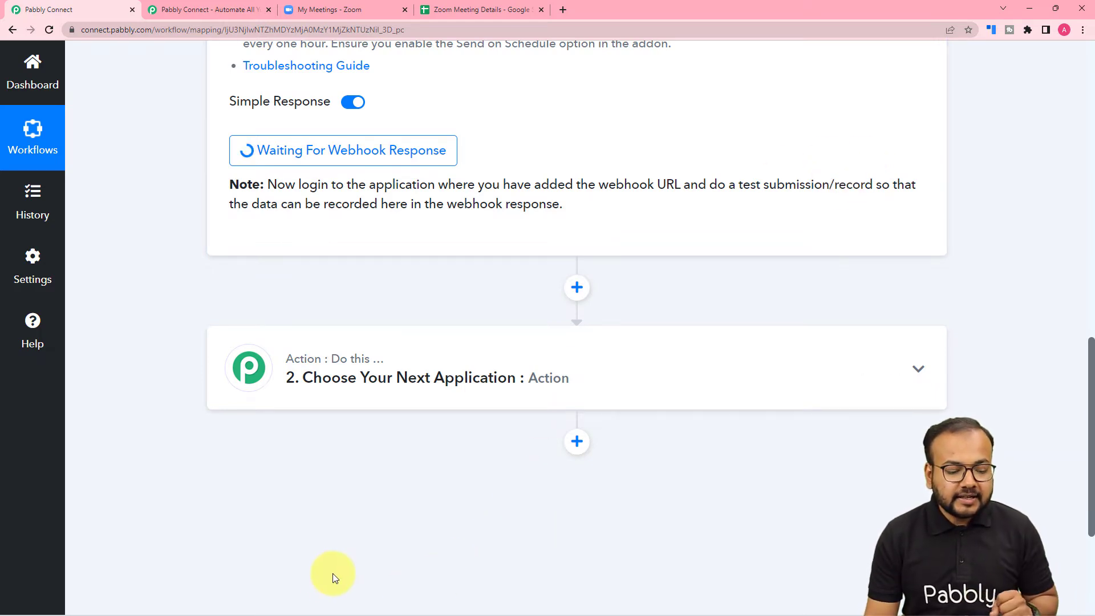
pyautogui.moveTo(195, 602)
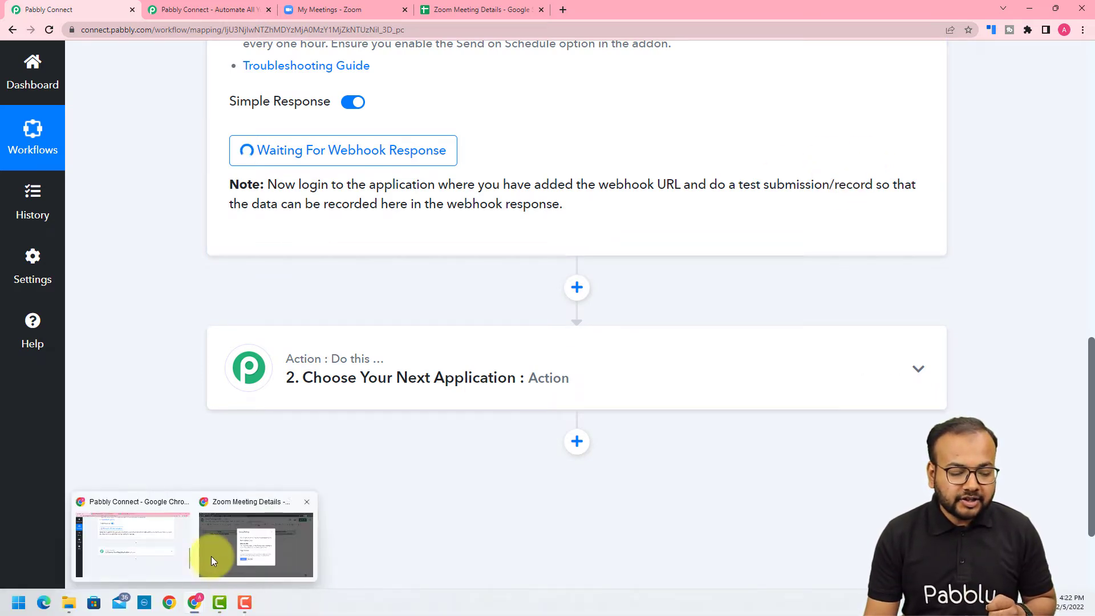
pyautogui.click(211, 556)
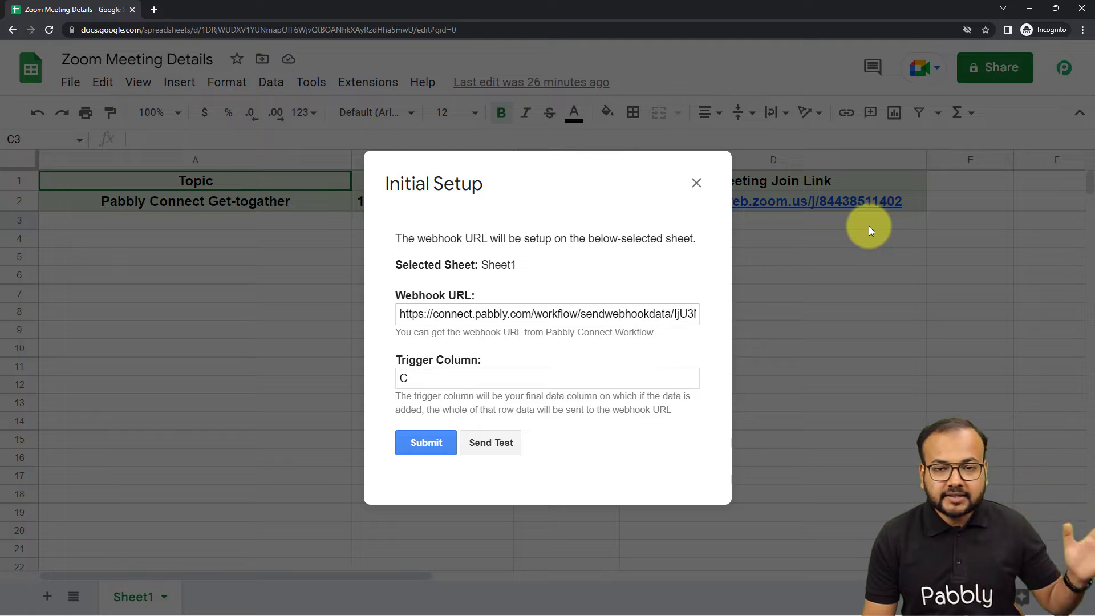
# - Send test data from the initial setup and review the response received in the Pabbly Connect workflow
pyautogui.click(489, 450)
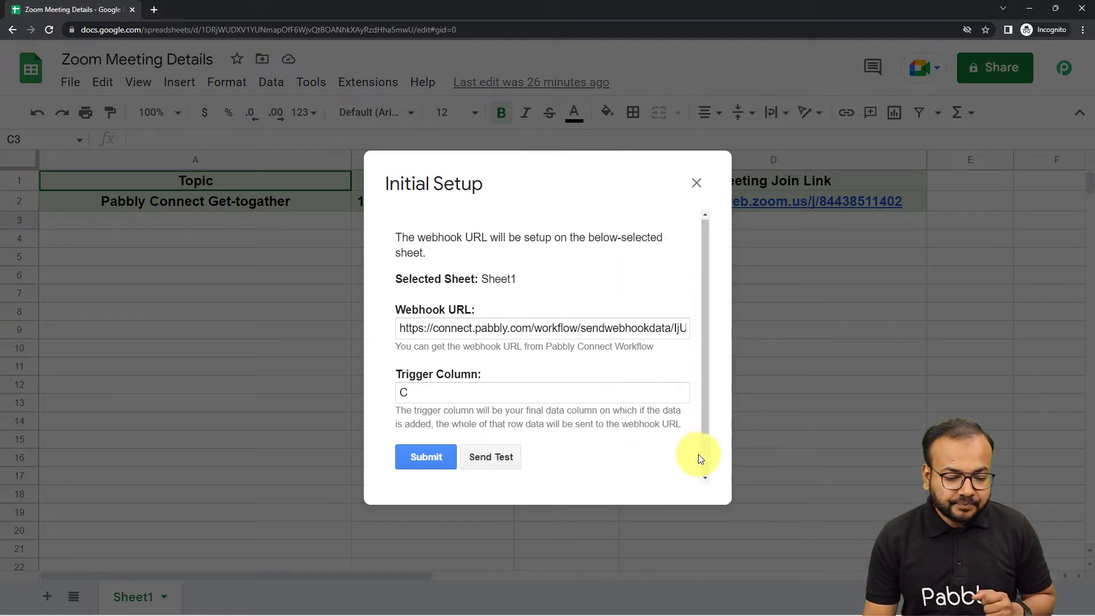
pyautogui.scroll(-1, 698, 454)
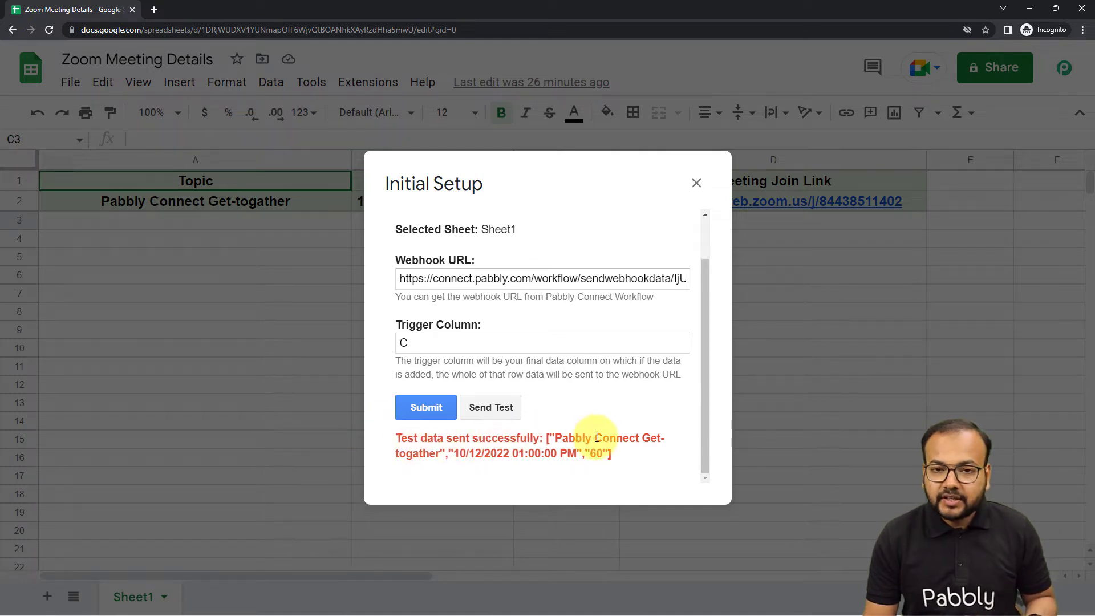
pyautogui.moveTo(194, 602)
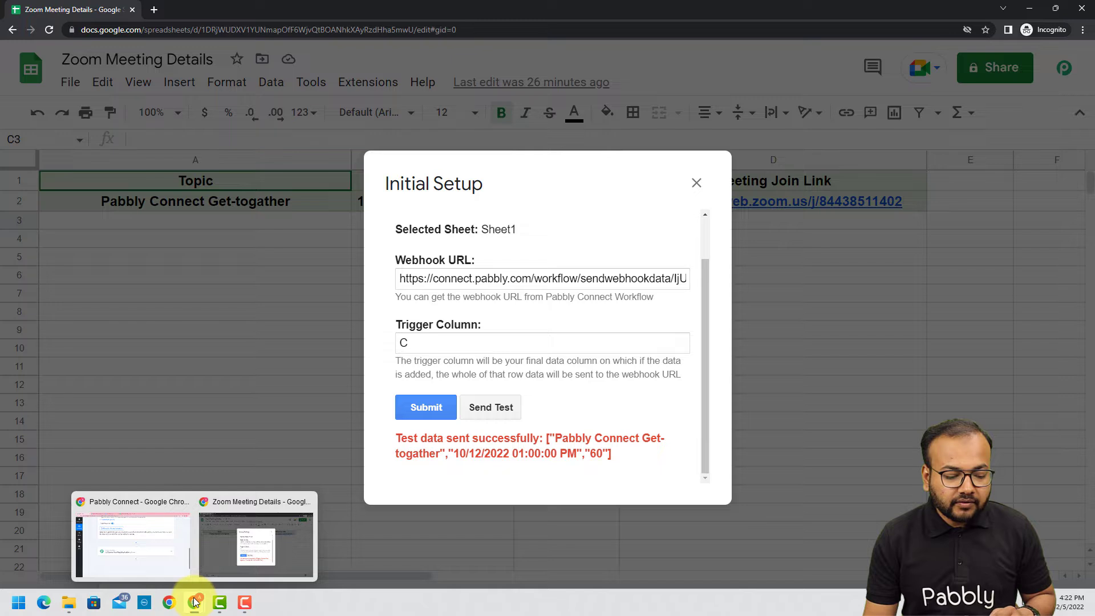
pyautogui.click(167, 552)
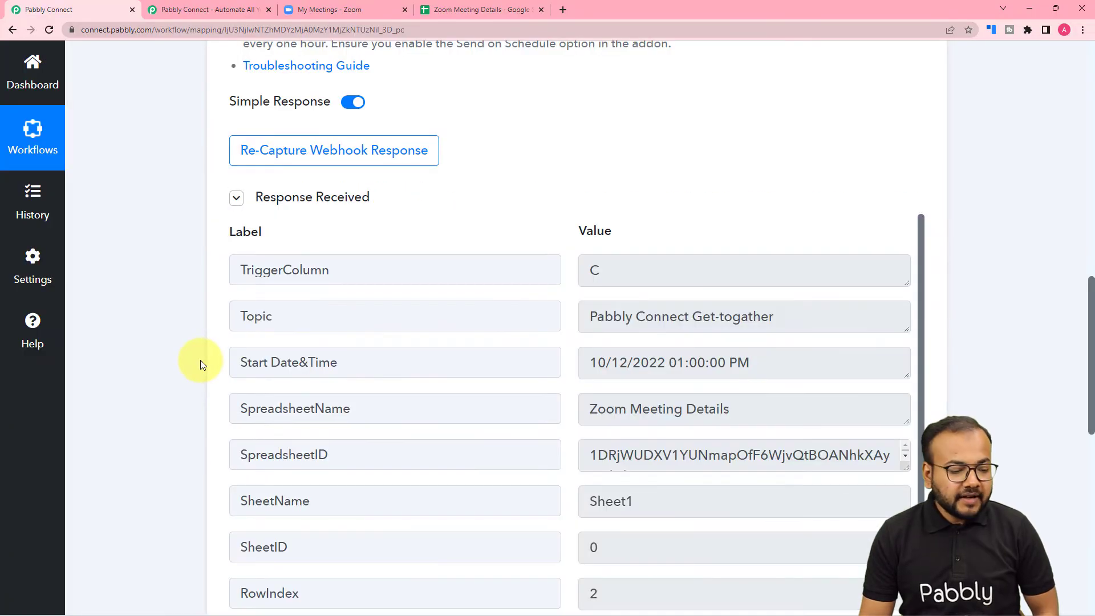
pyautogui.scroll(-1, 200, 361)
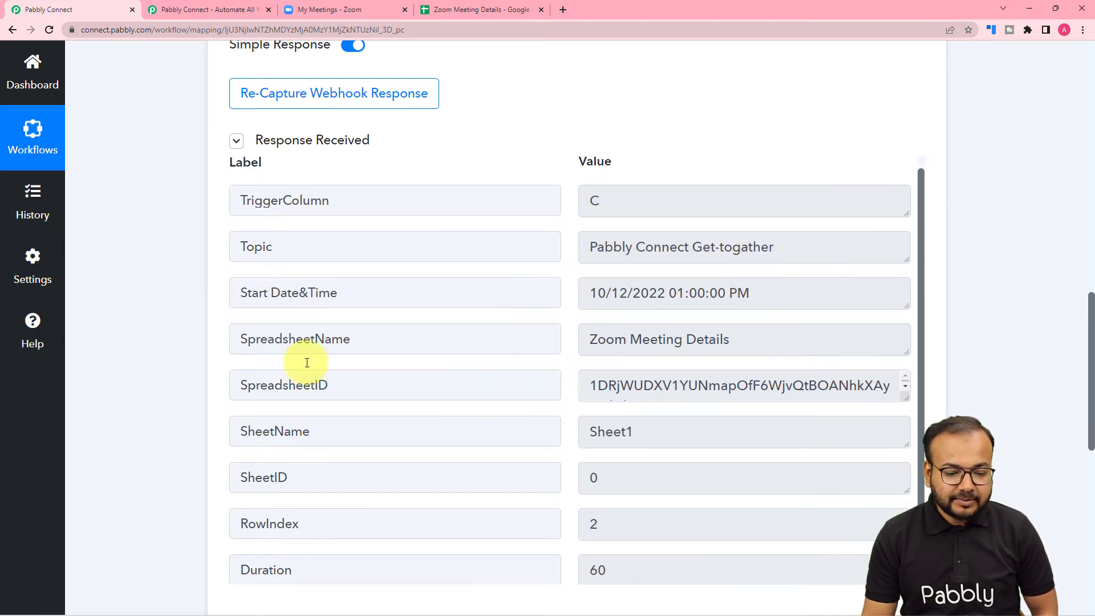
pyautogui.scroll(-1, 313, 357)
pyautogui.scroll(-1, 453, 436)
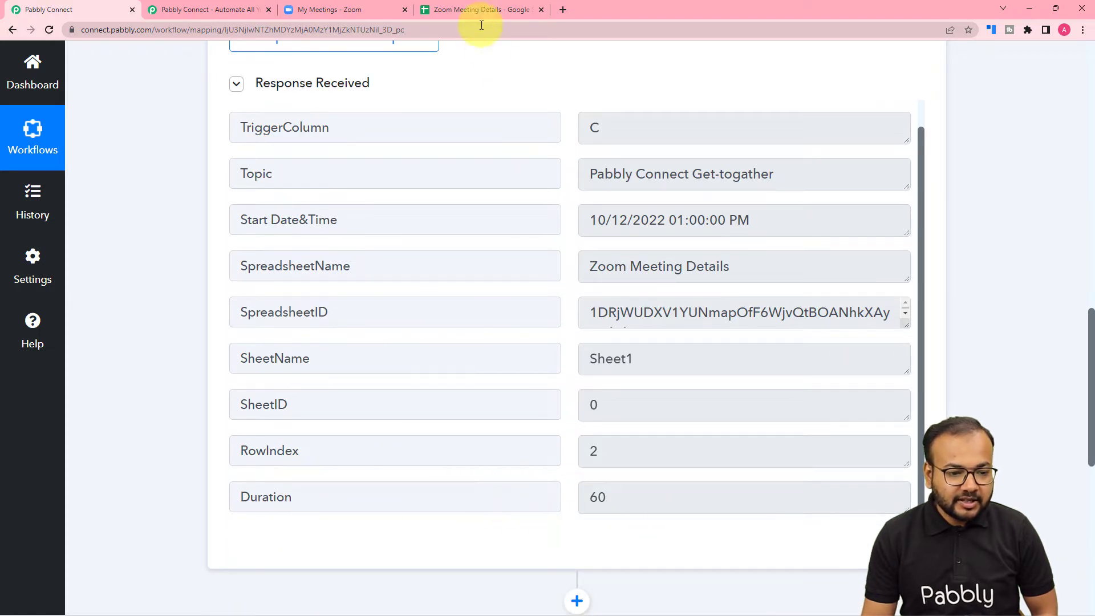
# - Compare the received response with the topic, start date and duration in row 2 of the spreadsheet
pyautogui.click(485, 9)
pyautogui.click(205, 202)
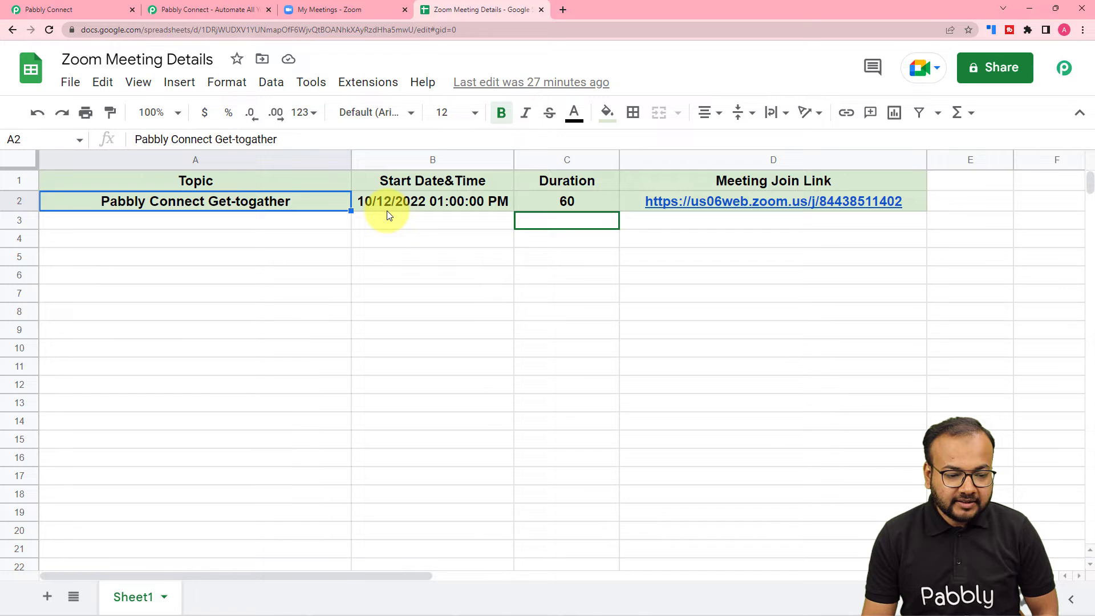
pyautogui.click(393, 202)
pyautogui.click(605, 203)
pyautogui.click(78, 7)
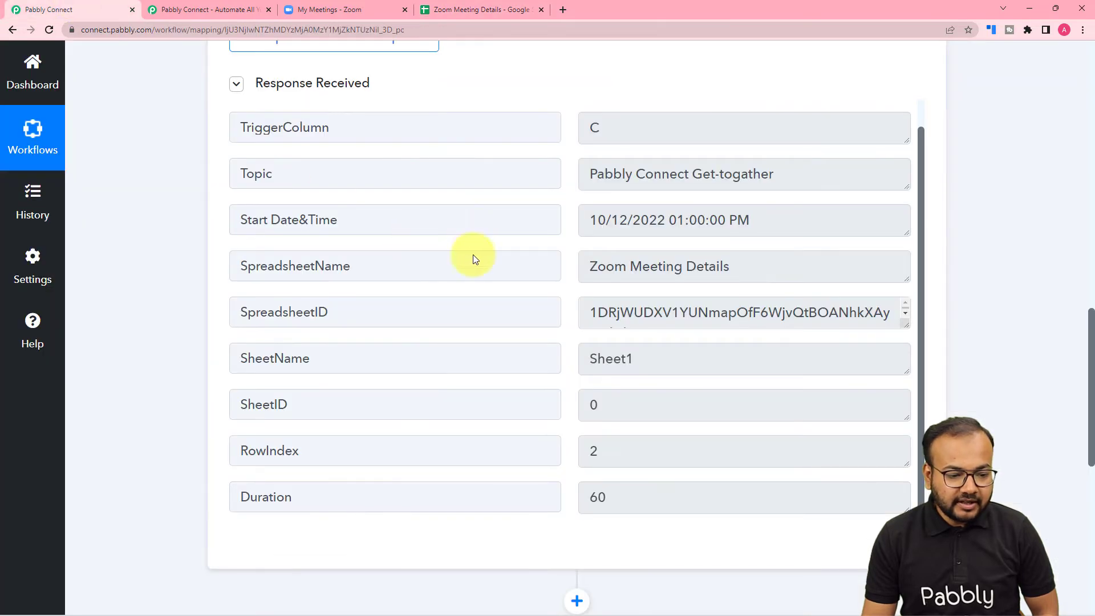
# - Expand the workflow's action step and choose Zoom as its app
pyautogui.scroll(-2, 660, 302)
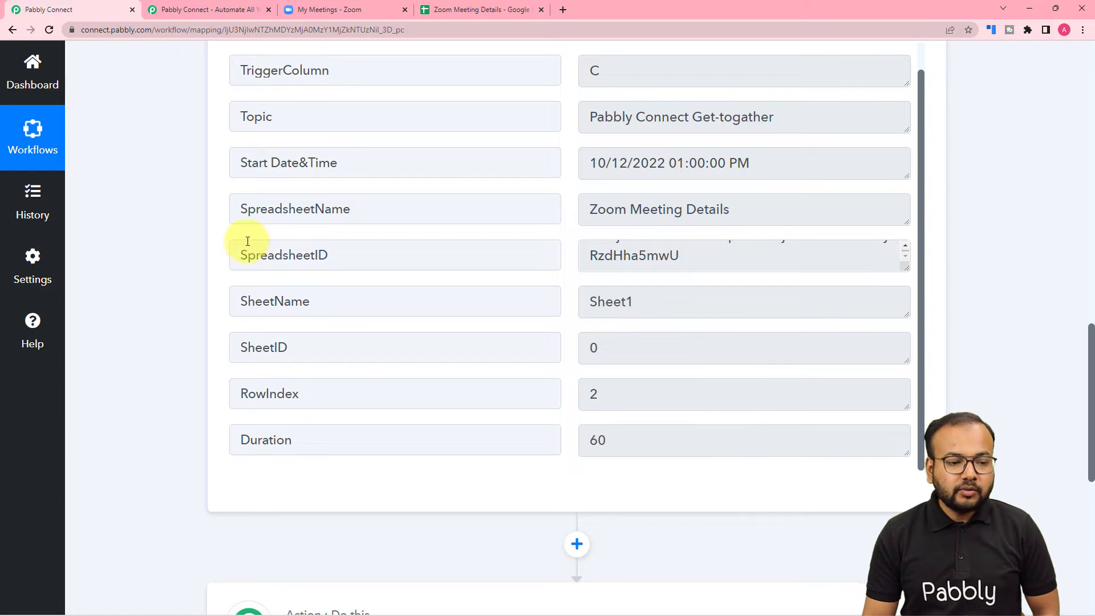
pyautogui.scroll(-5, 168, 238)
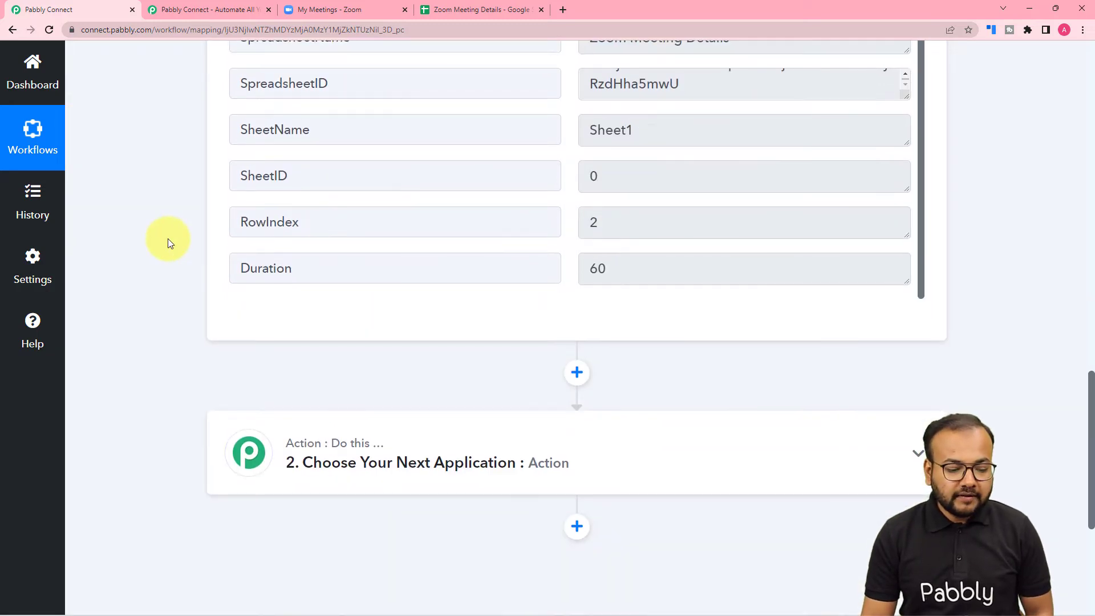
pyautogui.click(265, 341)
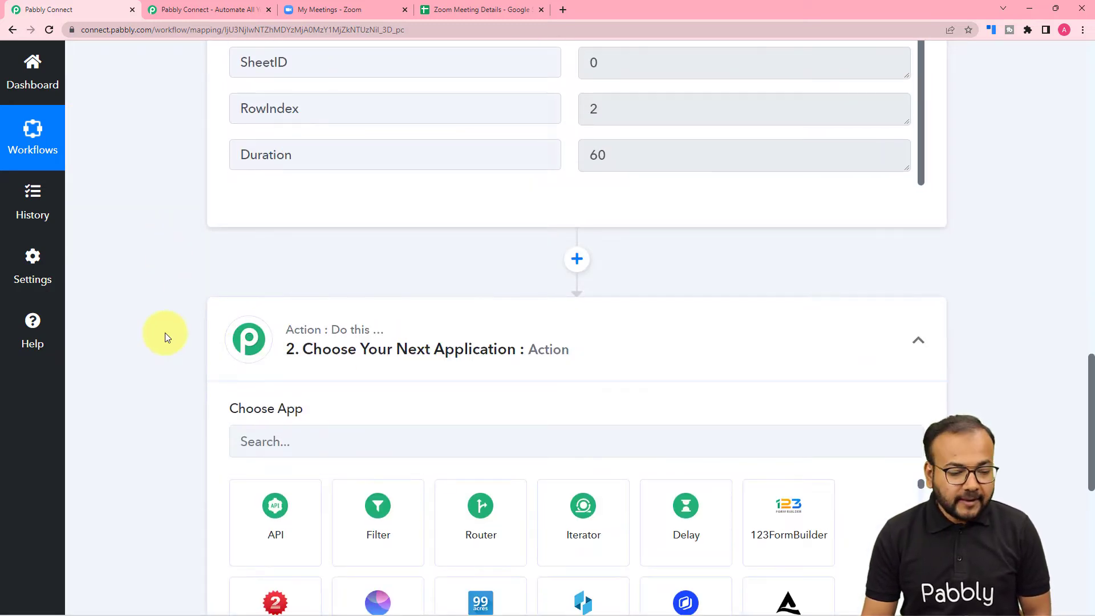
pyautogui.scroll(-1, 165, 333)
pyautogui.click(253, 393)
pyautogui.write('zoo')
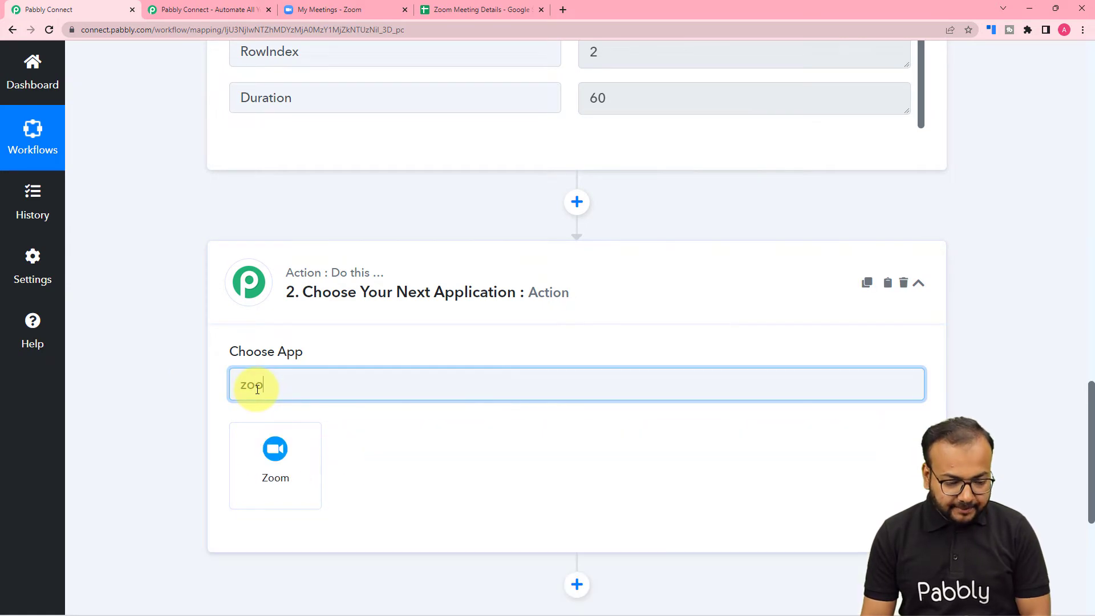
pyautogui.click(272, 453)
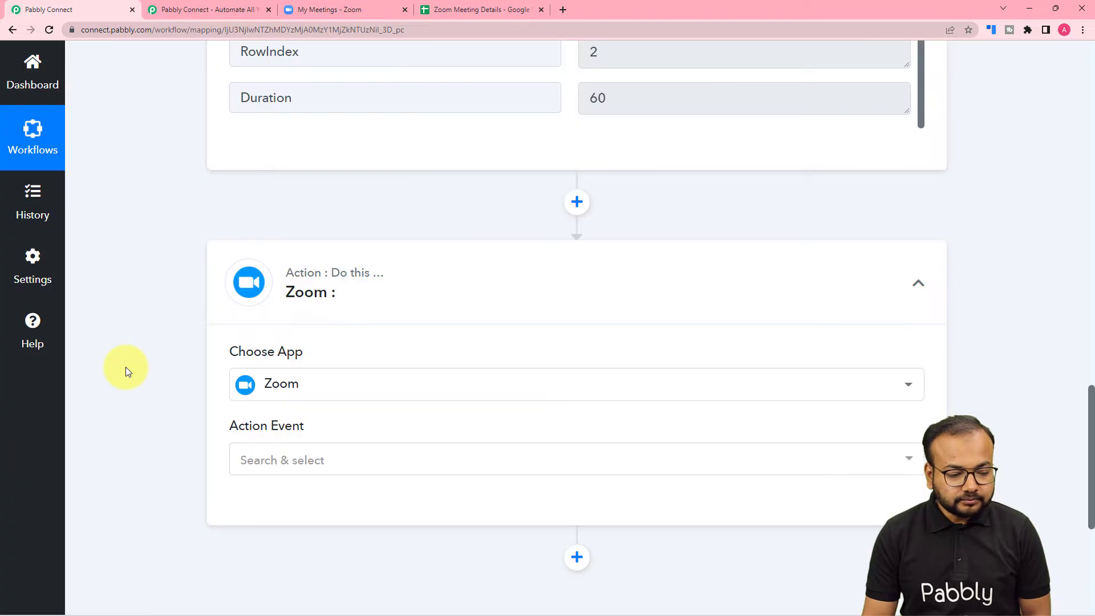
# - Set the Zoom action event to Create a Meeting and start connecting the Zoom account
pyautogui.scroll(-3, 127, 371)
pyautogui.click(289, 298)
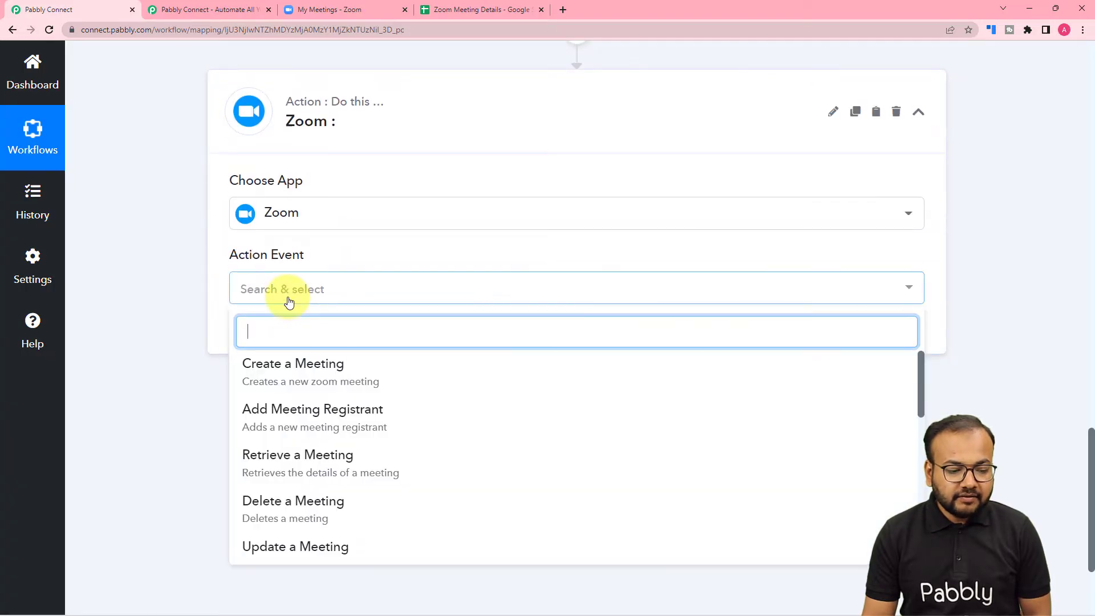
pyautogui.click(350, 379)
pyautogui.click(279, 344)
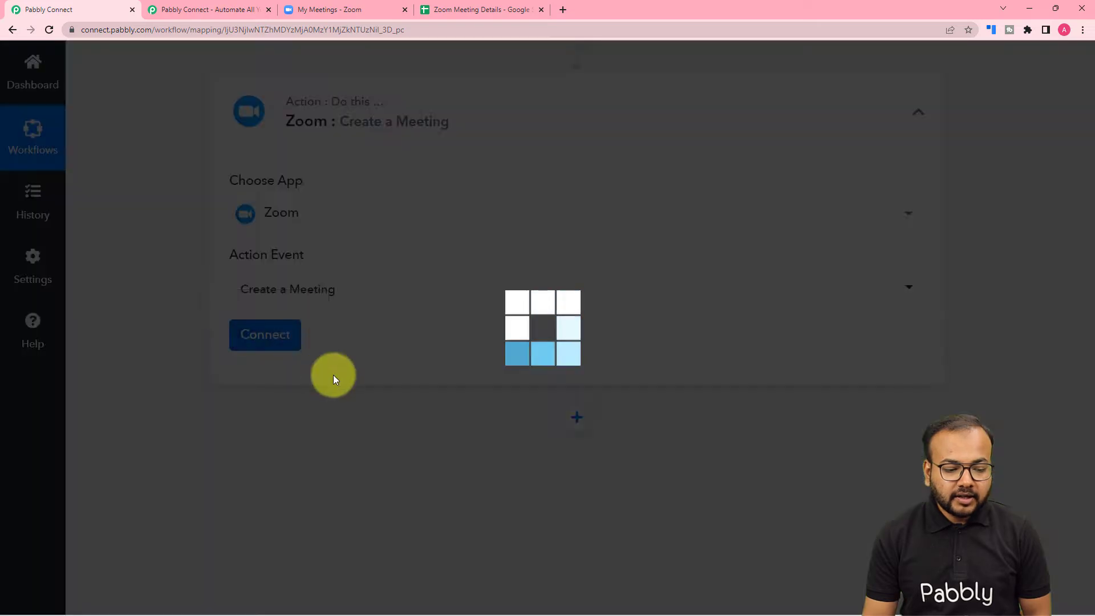
# - Add a new Zoom connection and authorize Pabbly Connect to access the Zoom account
pyautogui.click(515, 219)
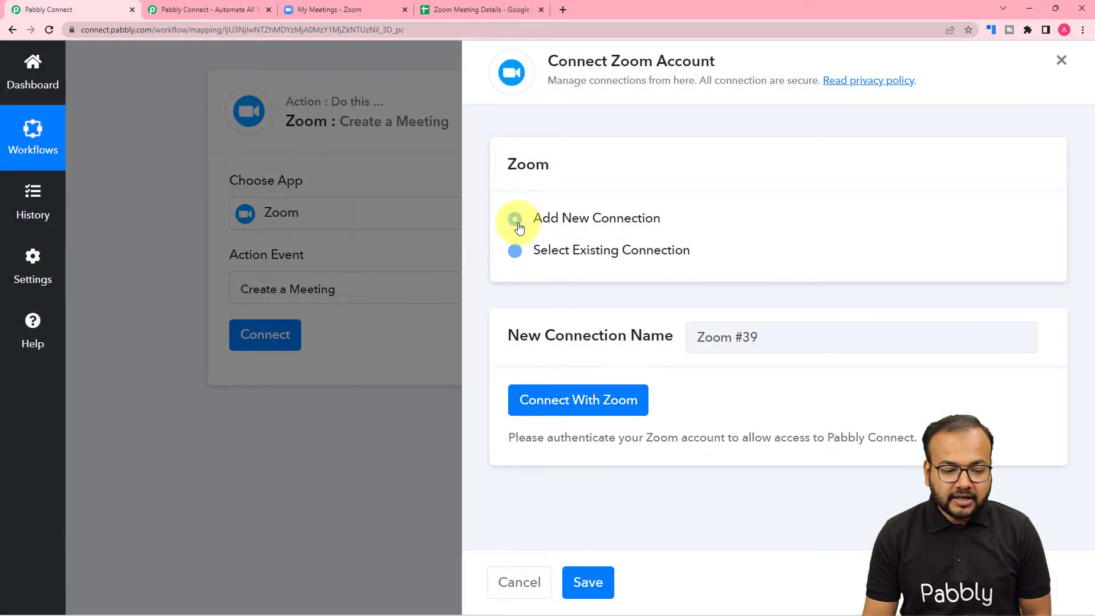
pyautogui.click(562, 396)
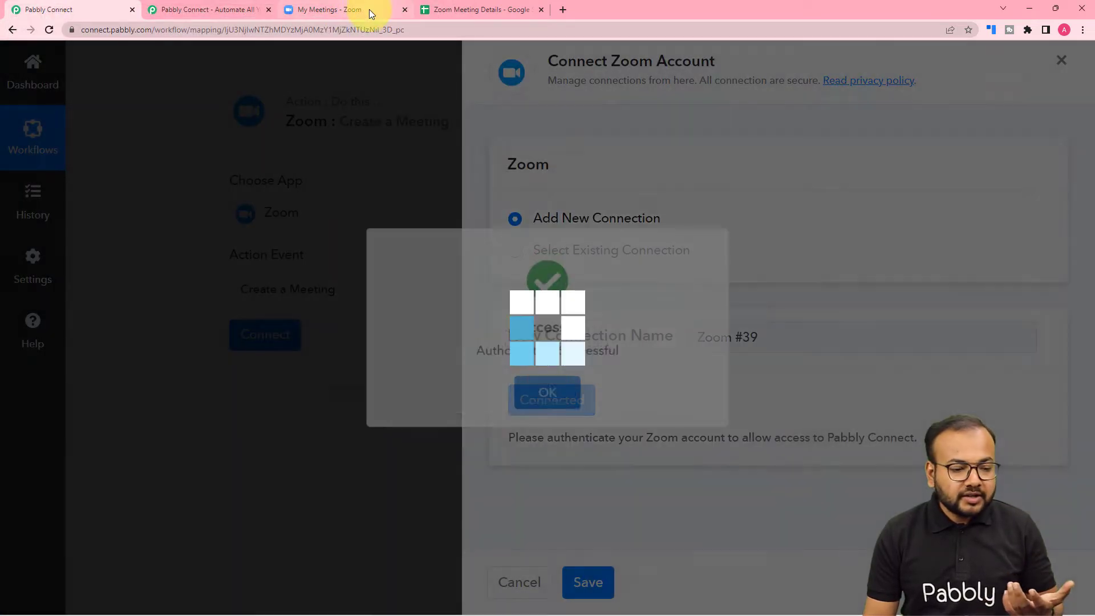
pyautogui.click(365, 8)
pyautogui.click(99, 13)
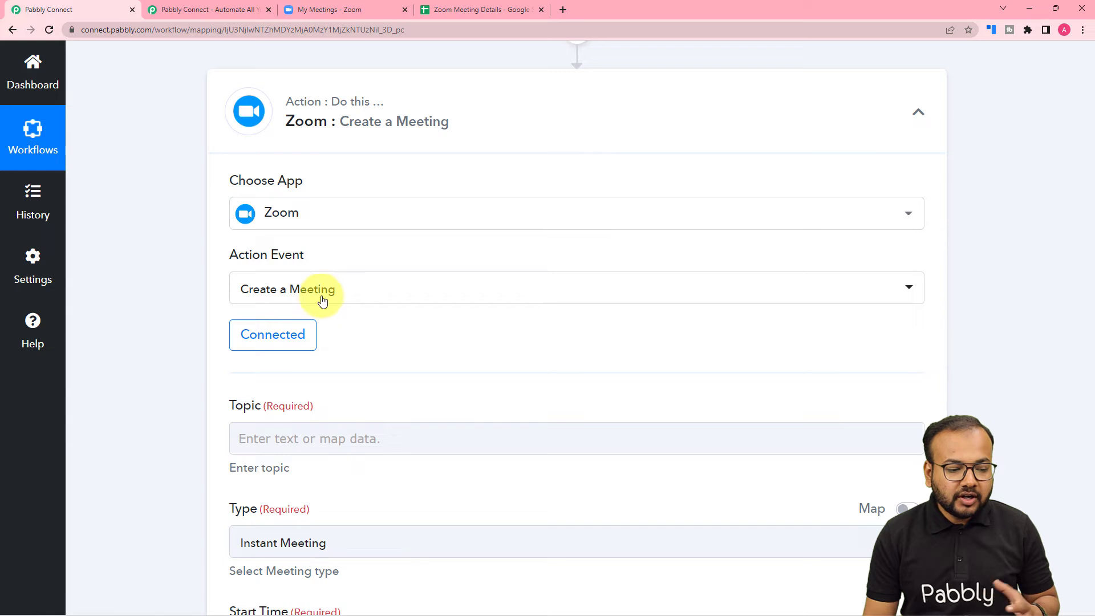
# - Review the Zoom action's meeting fields, including topic, type, start time, duration and timezone
pyautogui.scroll(-2, 161, 355)
pyautogui.scroll(-2, 160, 355)
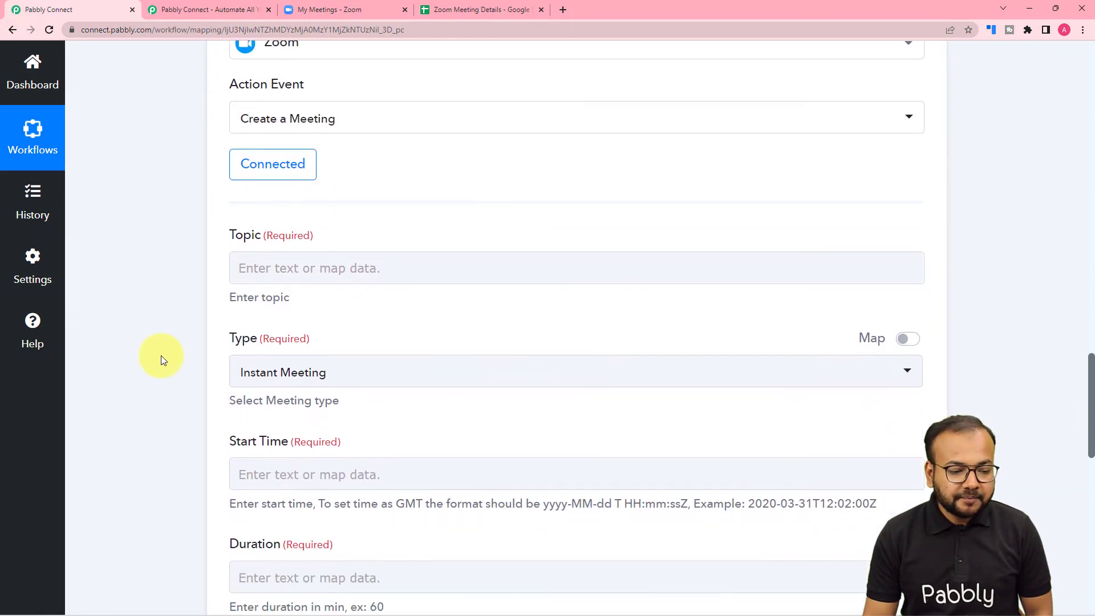
pyautogui.click(278, 211)
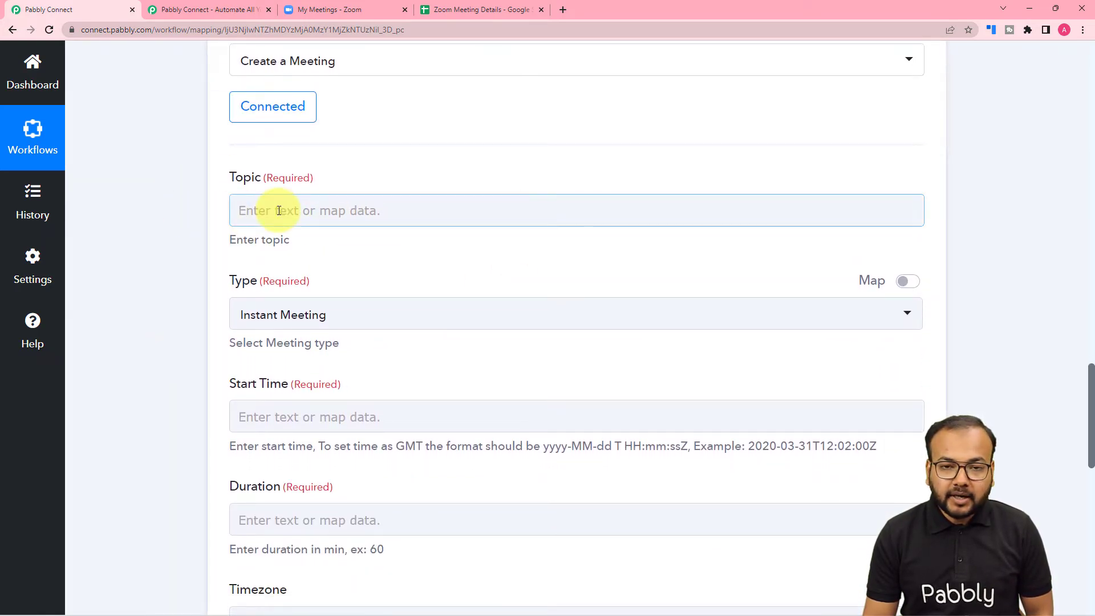
pyautogui.scroll(-1, 268, 239)
pyautogui.scroll(-2, 276, 342)
pyautogui.click(278, 356)
pyautogui.hotkey('shift', 'Tab')
pyautogui.scroll(3, 297, 388)
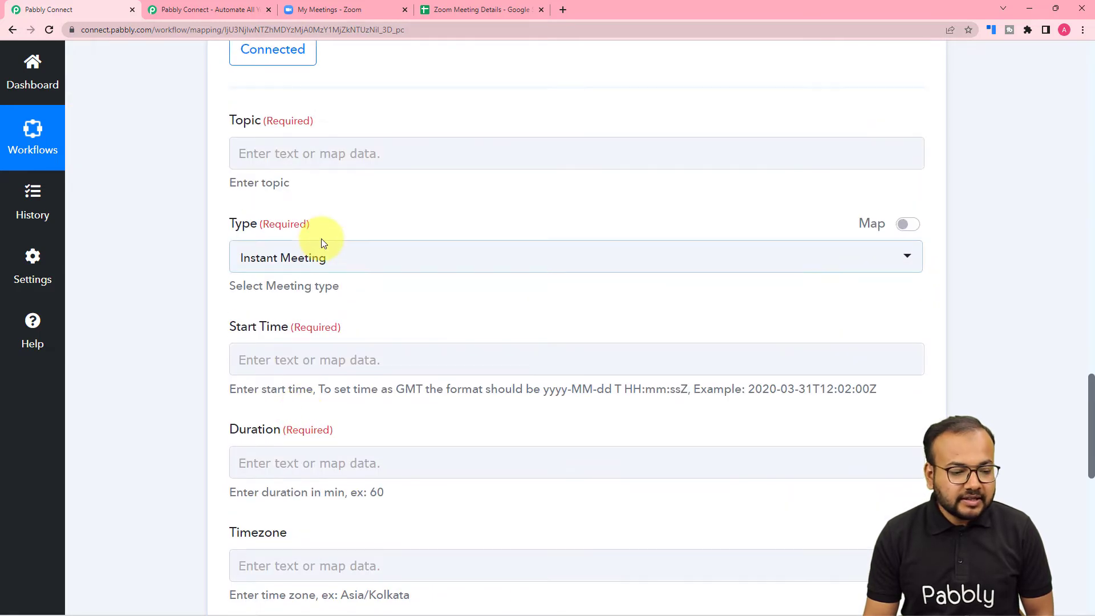
# - Compare the trigger's received response with the Zoom meeting fields and check the date format required for Start Time
pyautogui.scroll(14, 322, 348)
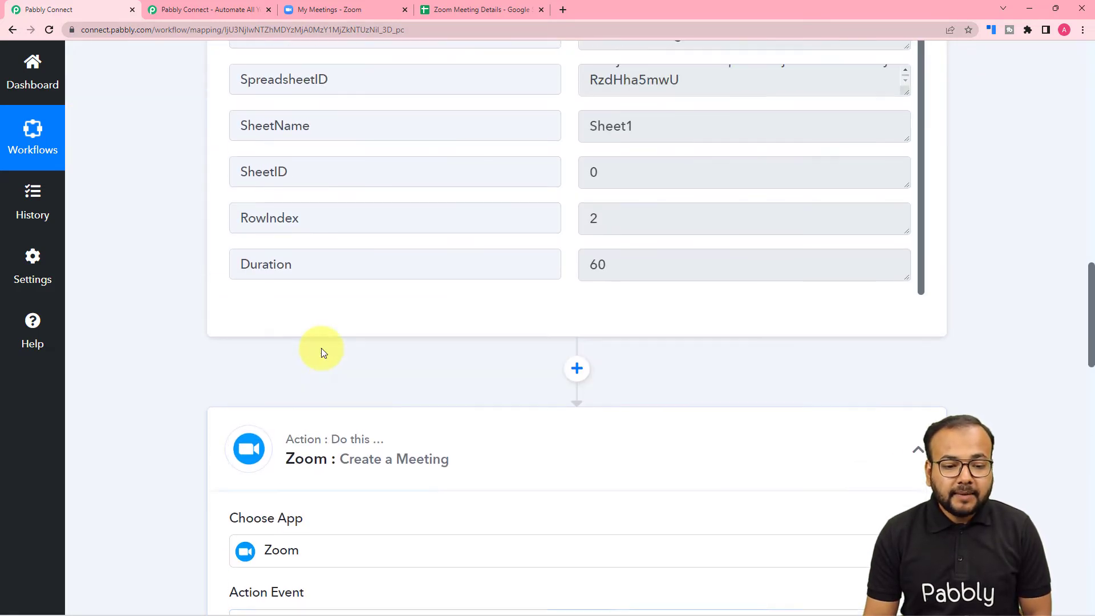
pyautogui.scroll(1, 321, 348)
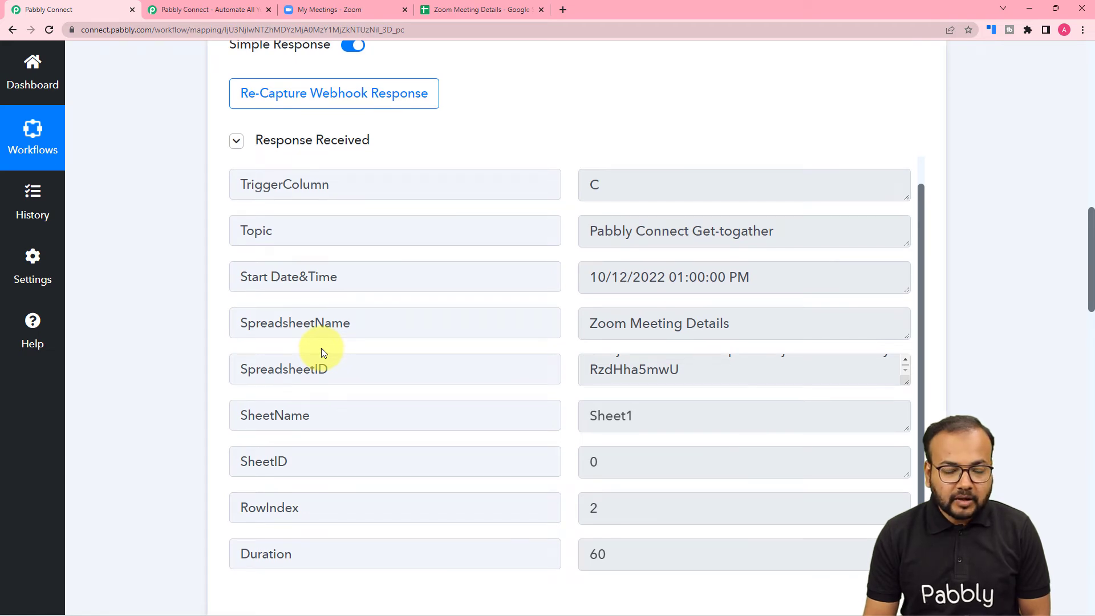
pyautogui.scroll(-5, 163, 313)
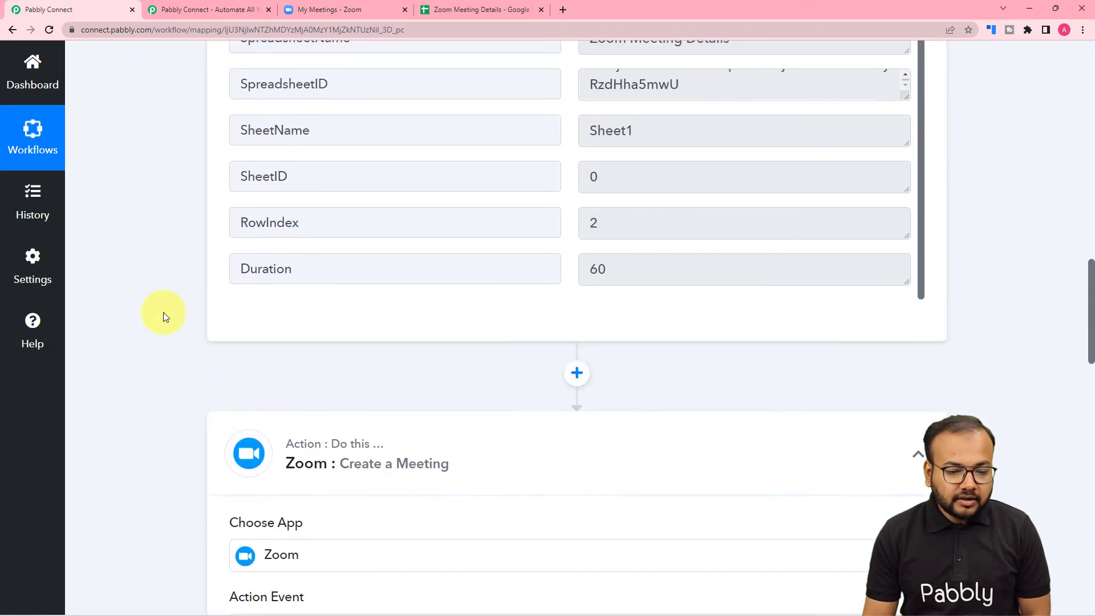
pyautogui.scroll(-9, 163, 312)
pyautogui.click(343, 266)
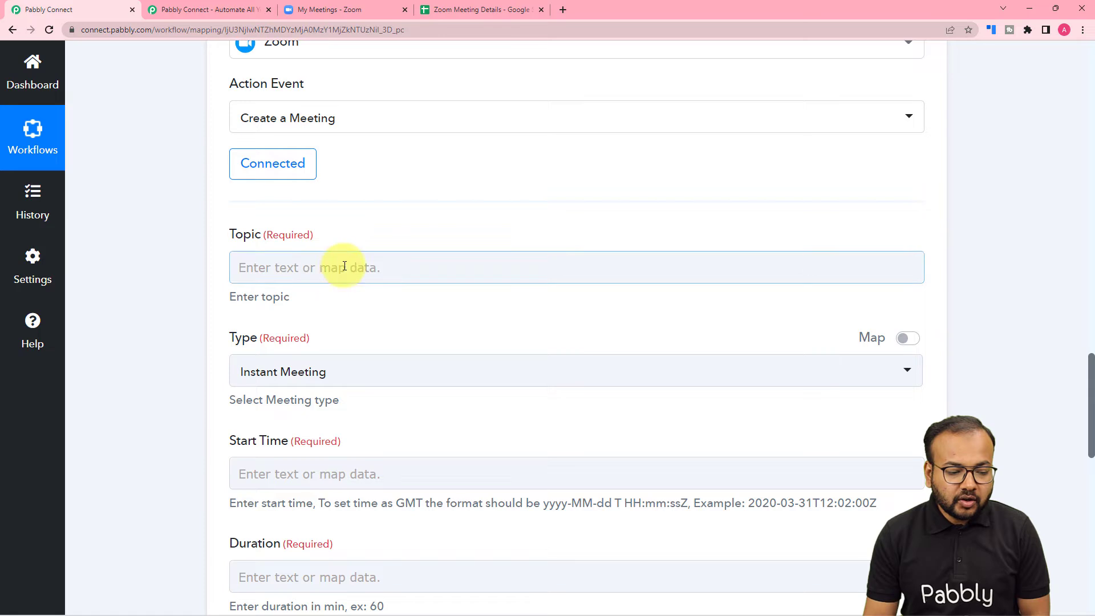
pyautogui.scroll(-4, 342, 353)
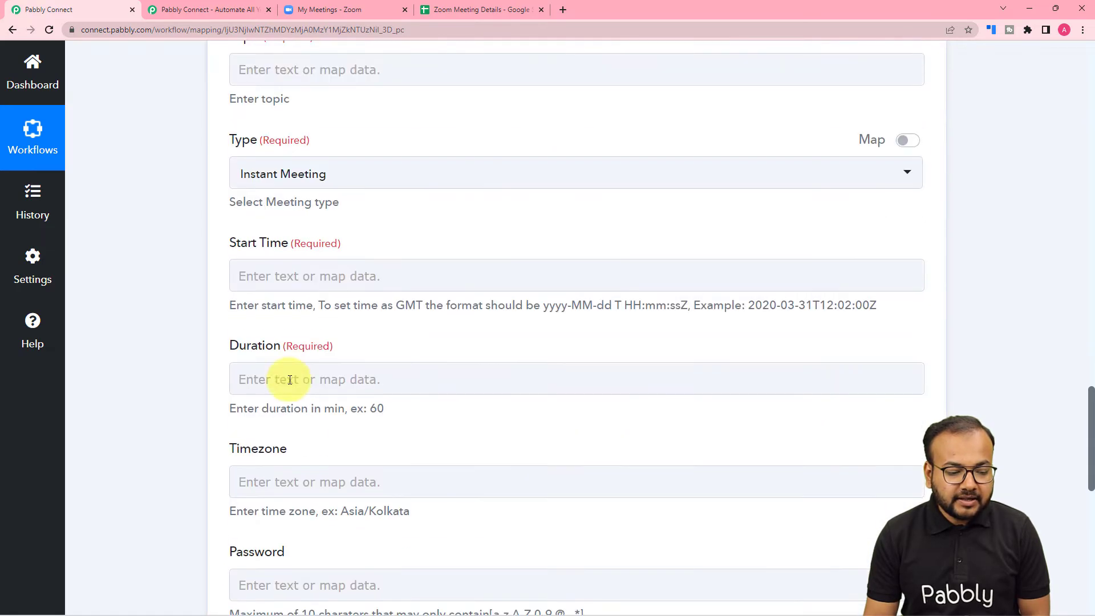
pyautogui.scroll(-1, 290, 380)
pyautogui.click(260, 247)
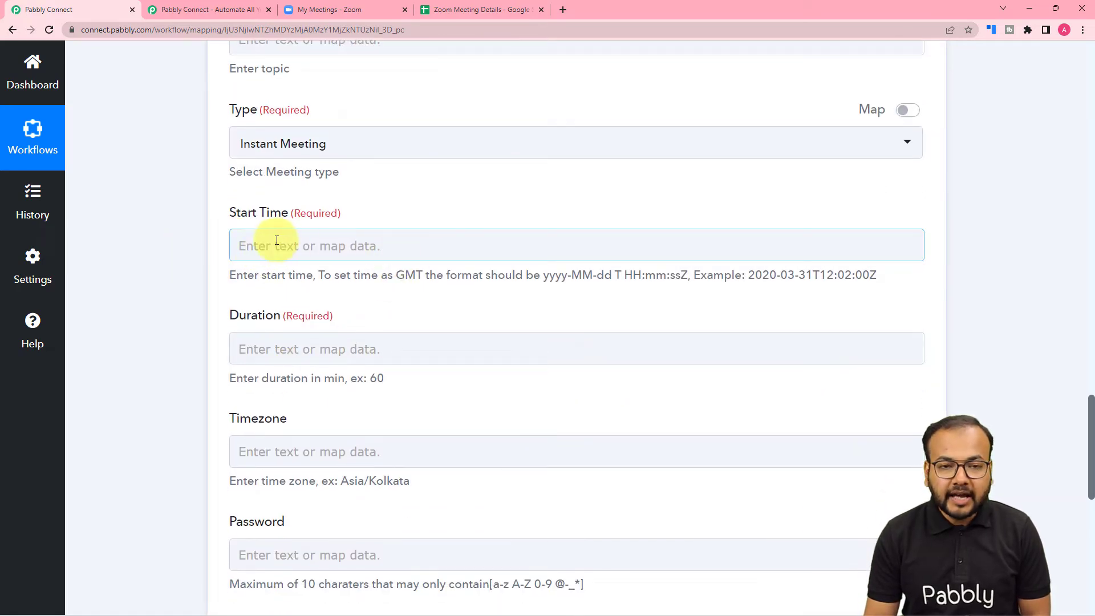
pyautogui.click(379, 285)
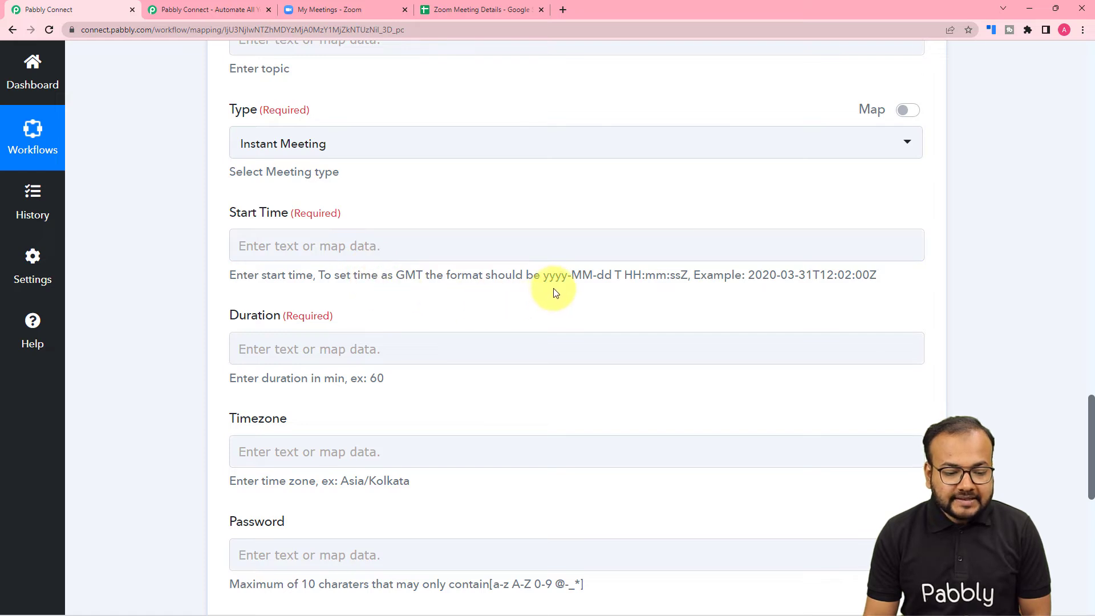
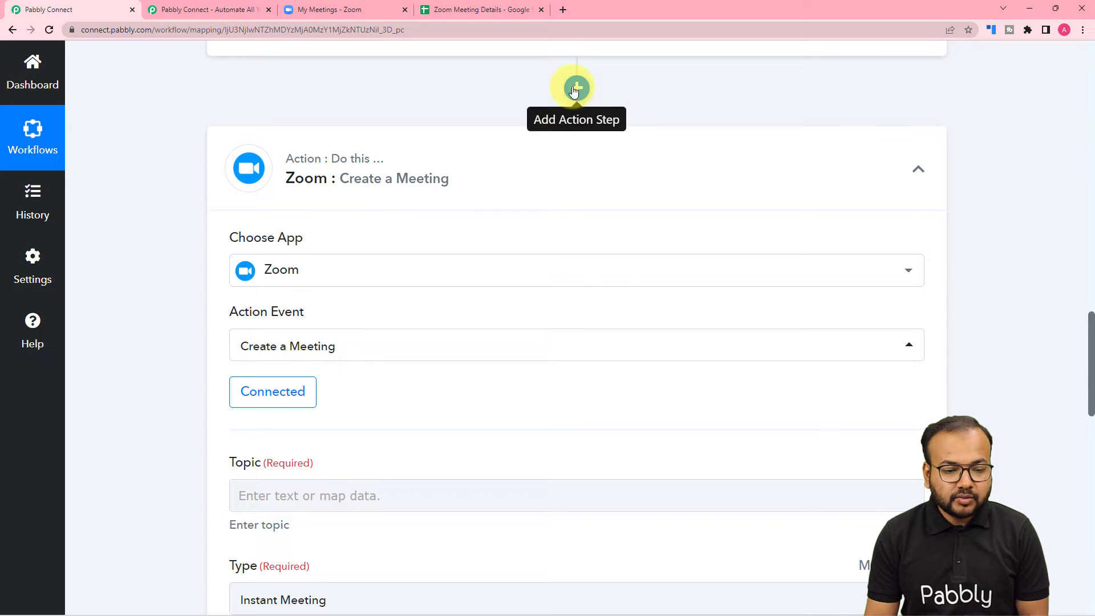
# - Add an action step between the trigger and the Zoom action, using Date/Time Formatter as its app
pyautogui.click(575, 89)
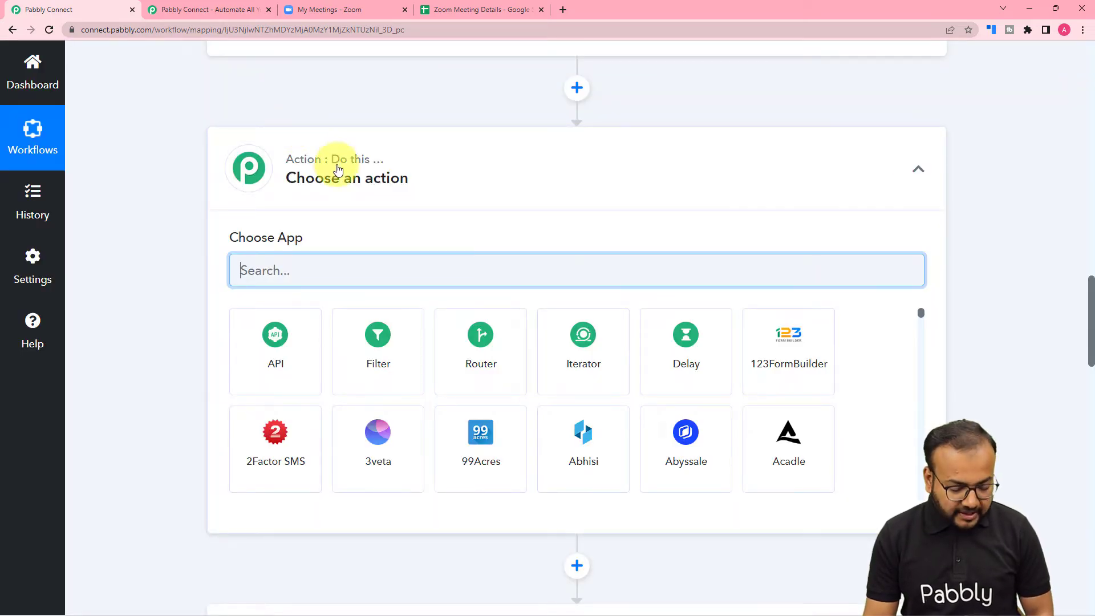
pyautogui.write('da')
pyautogui.write('ta')
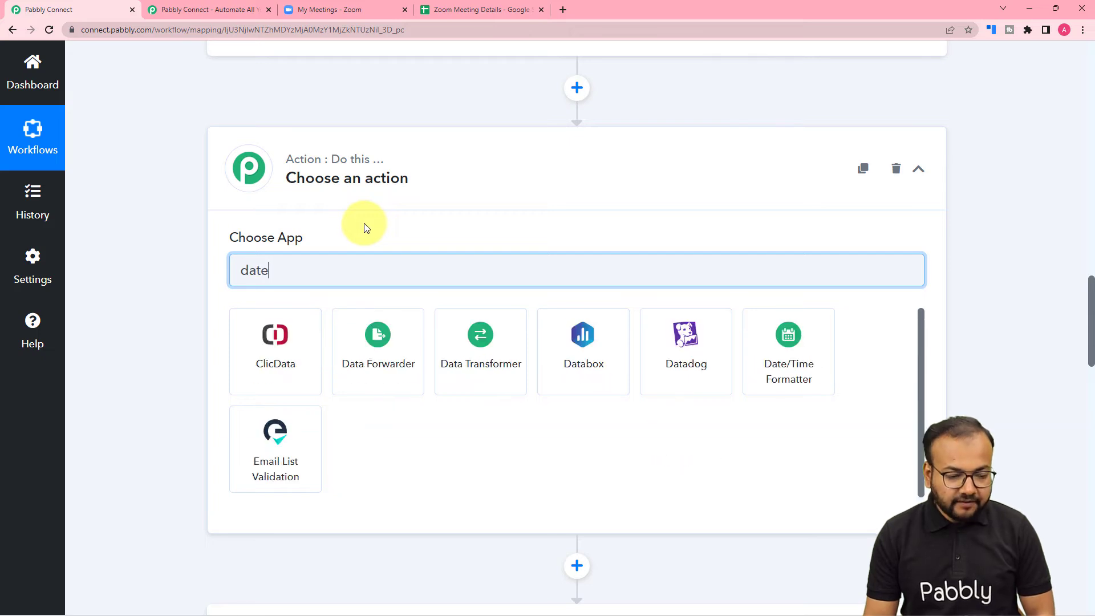
pyautogui.press('BackSpace')
pyautogui.write('e')
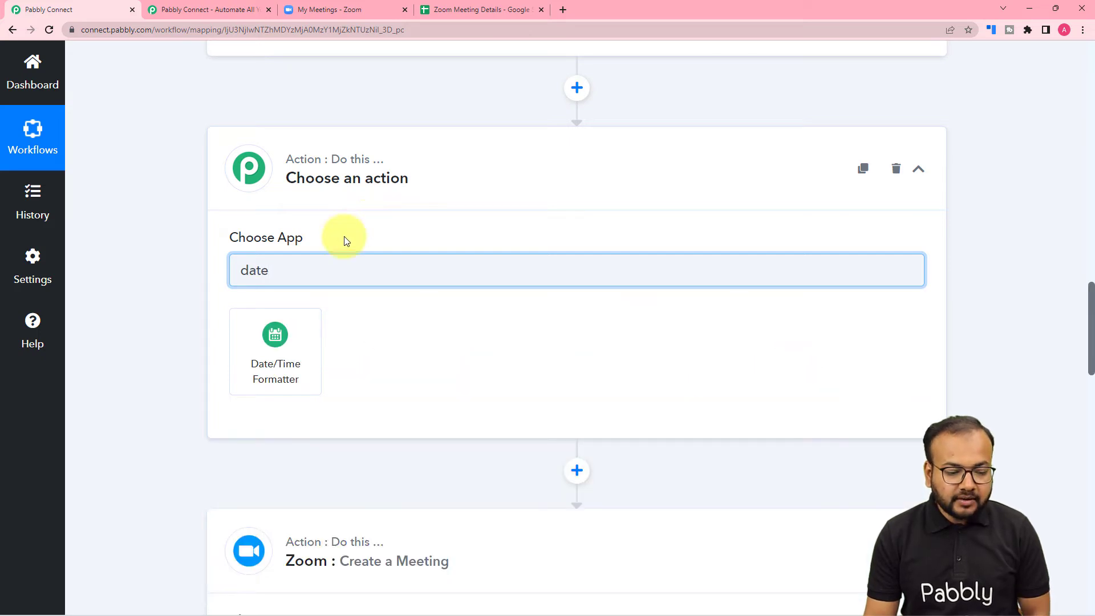
pyautogui.click(288, 374)
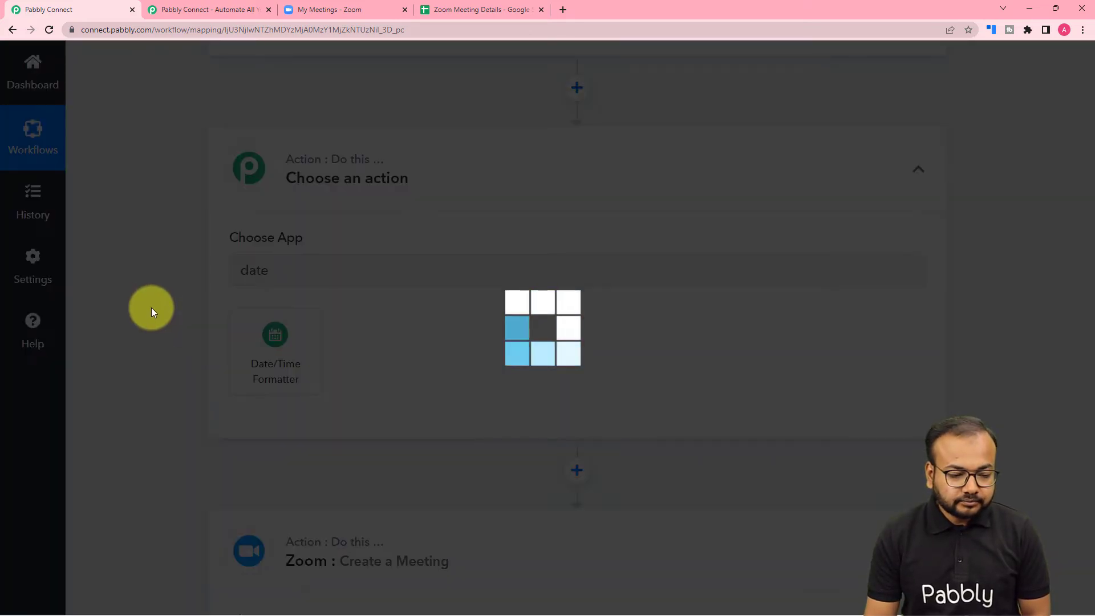
# - Set the formatter's action event to Format Date with Time Zone and connect it
pyautogui.scroll(-4, 256, 290)
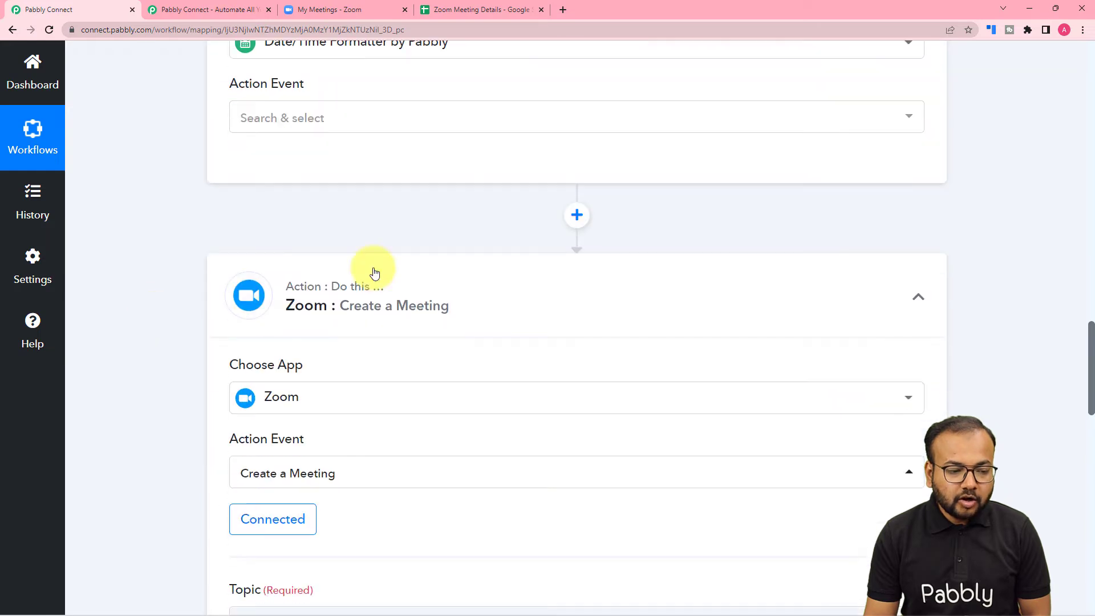
pyautogui.click(313, 117)
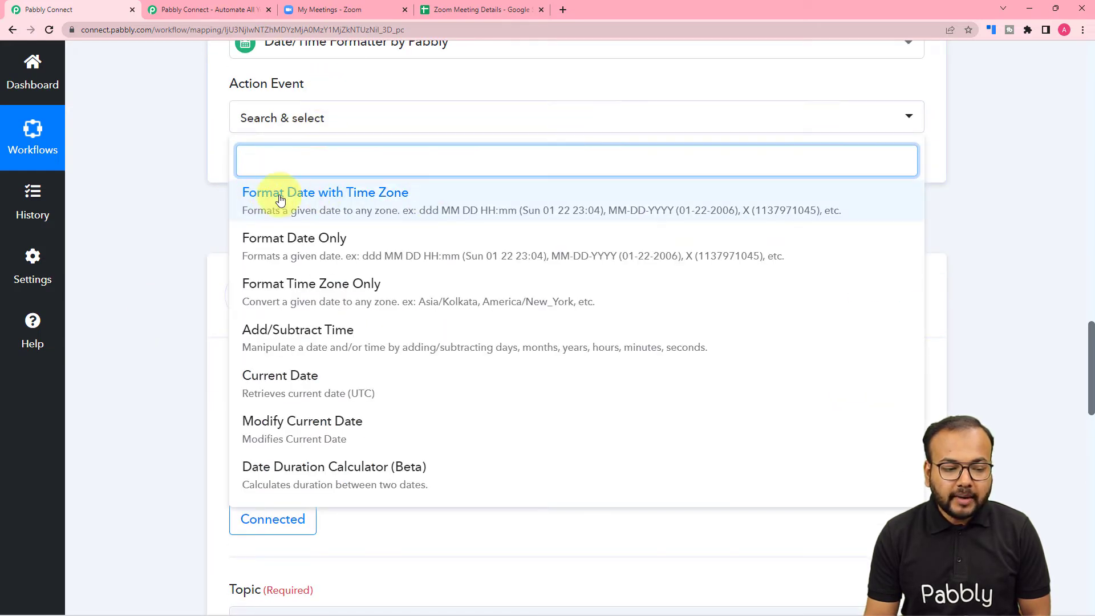
pyautogui.click(386, 207)
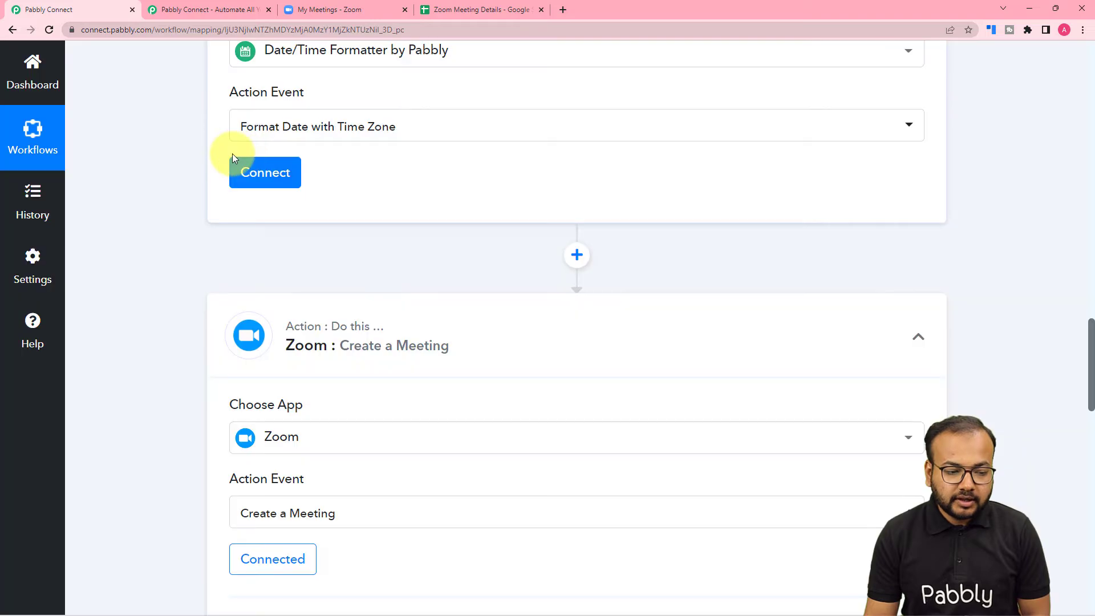
pyautogui.click(246, 172)
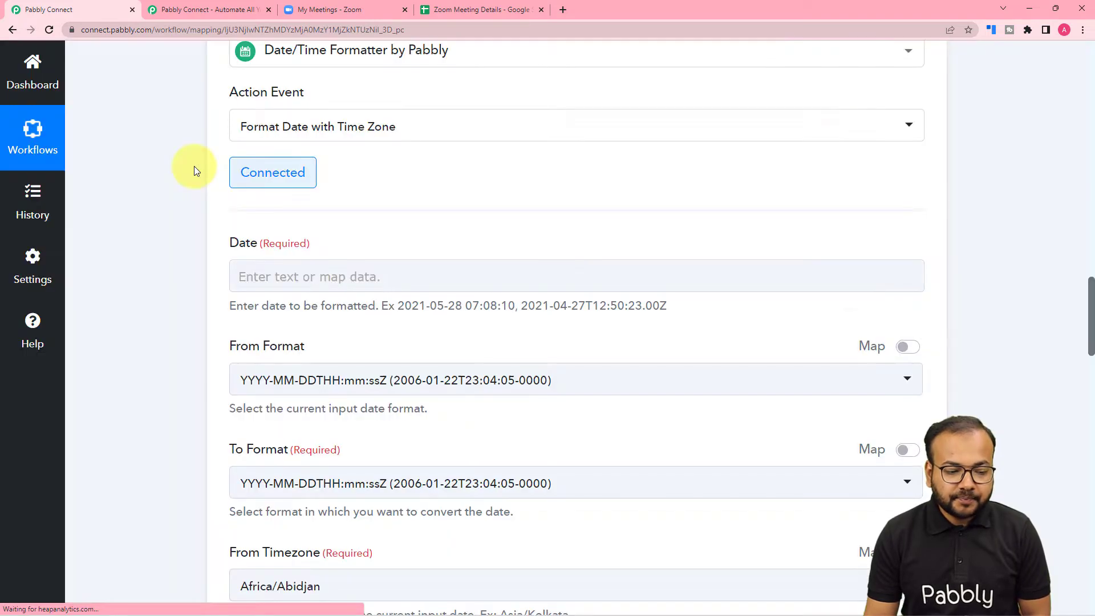
# - Map the formatter's Date field to Start Date&Time from the Google Sheets trigger response
pyautogui.scroll(-2, 194, 166)
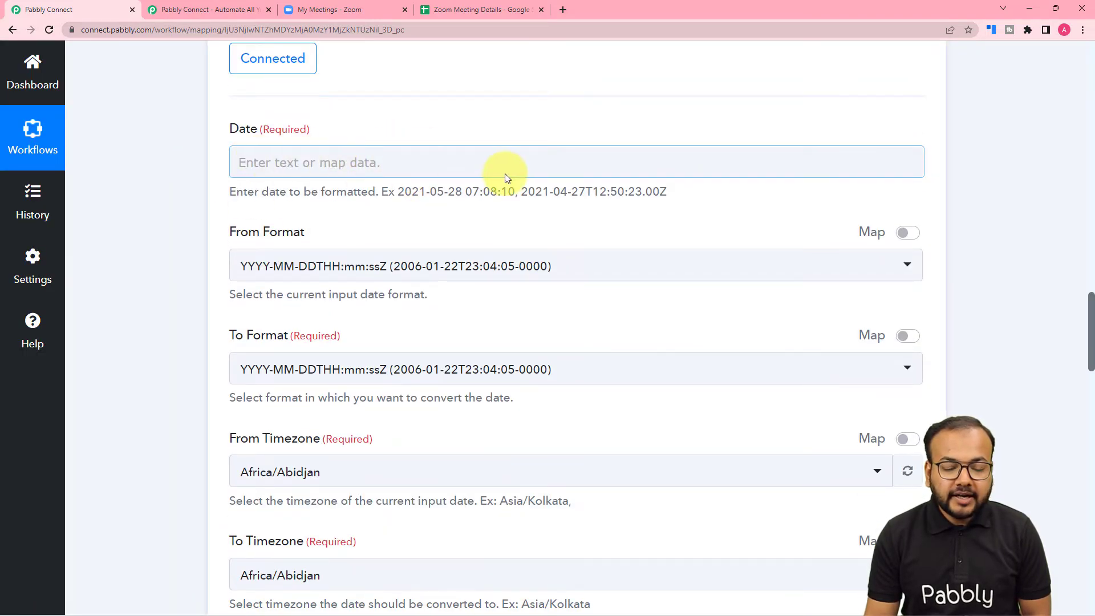
pyautogui.scroll(10, 476, 229)
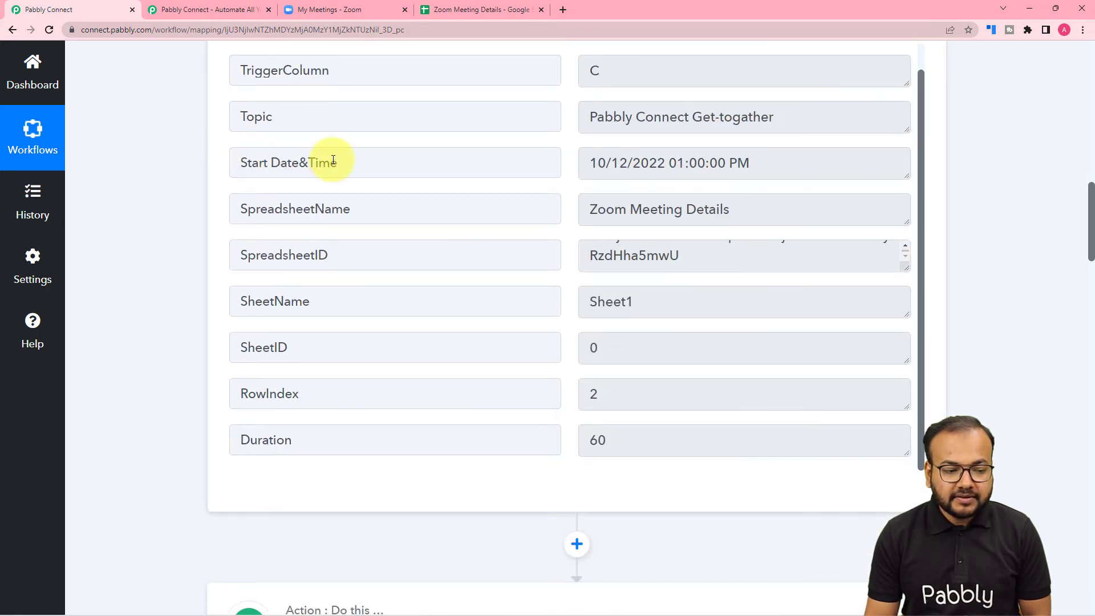
pyautogui.scroll(-7, 187, 187)
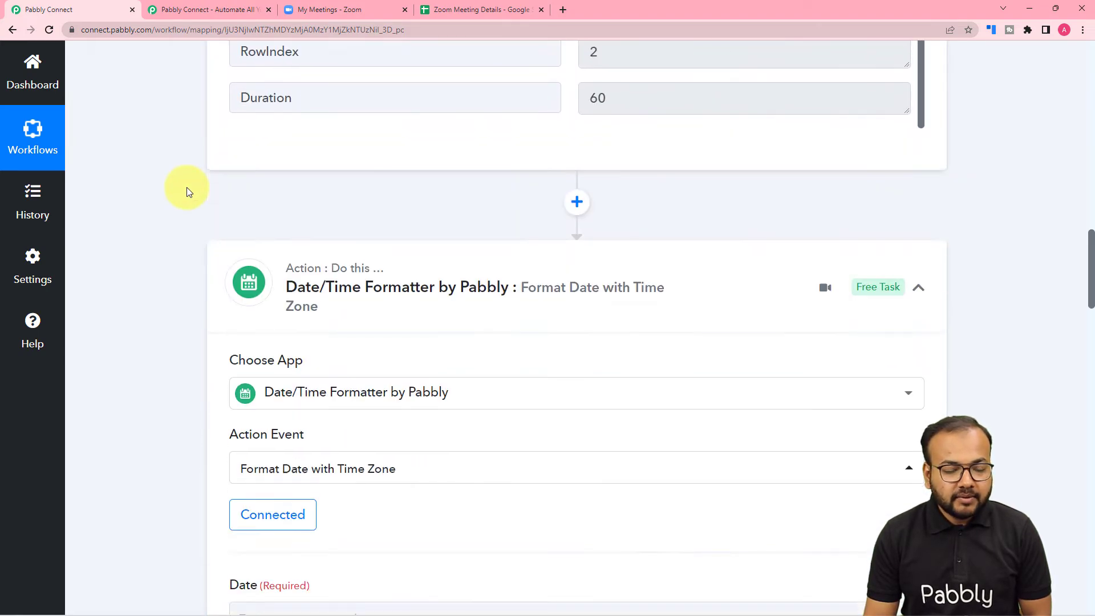
pyautogui.scroll(8, 186, 187)
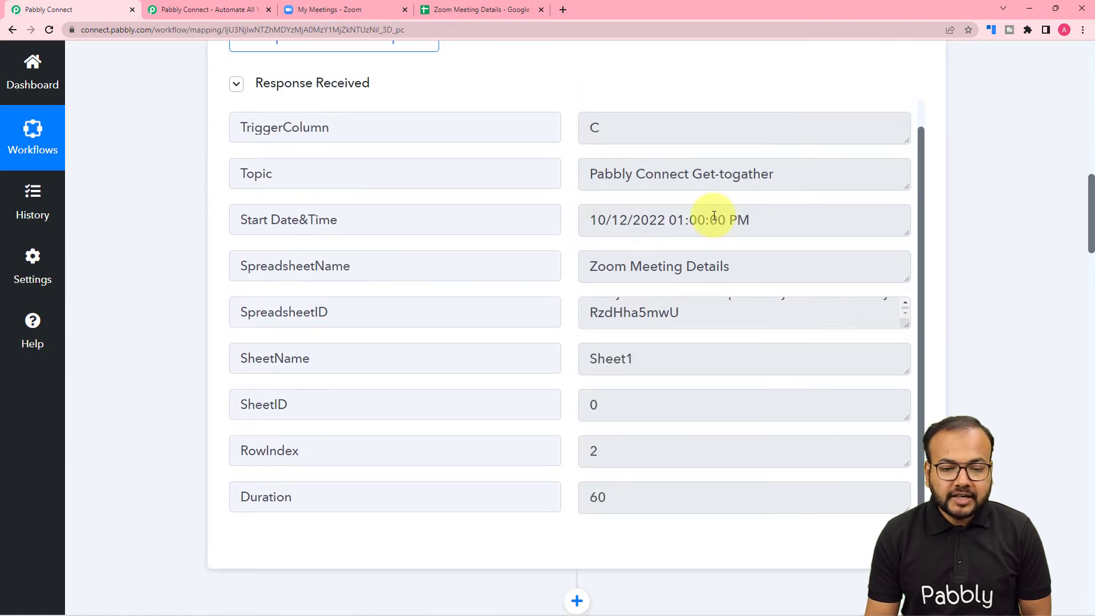
pyautogui.scroll(-15, 190, 244)
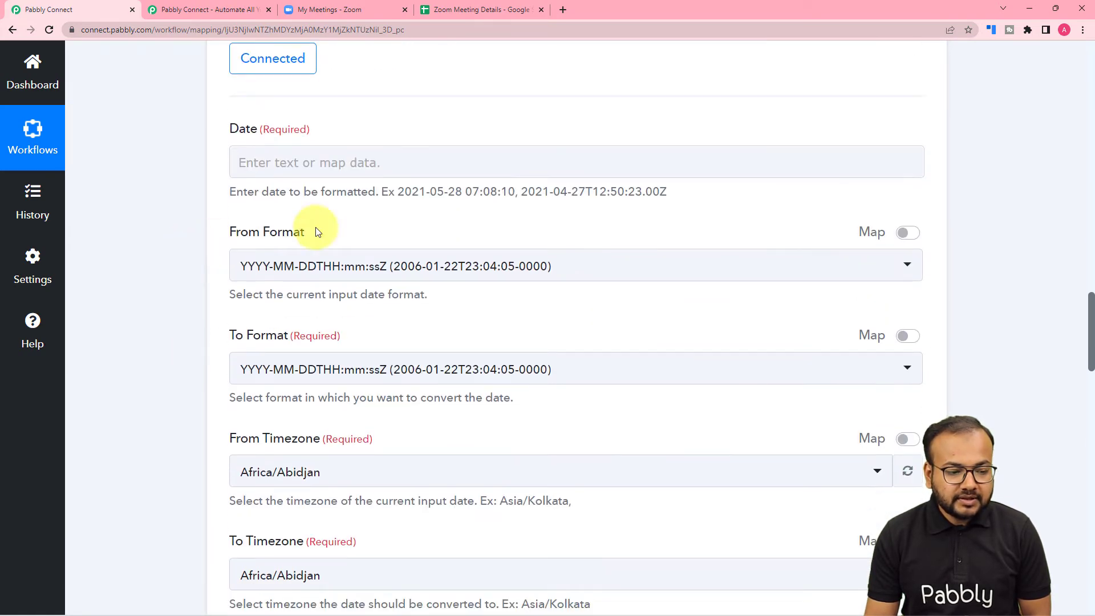
pyautogui.click(353, 162)
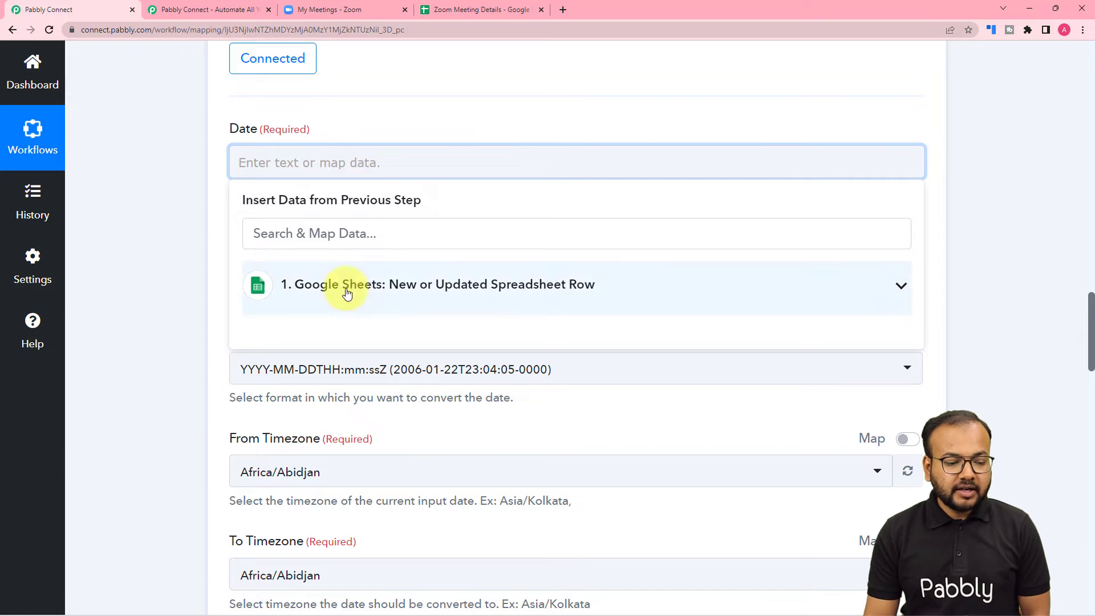
pyautogui.click(393, 297)
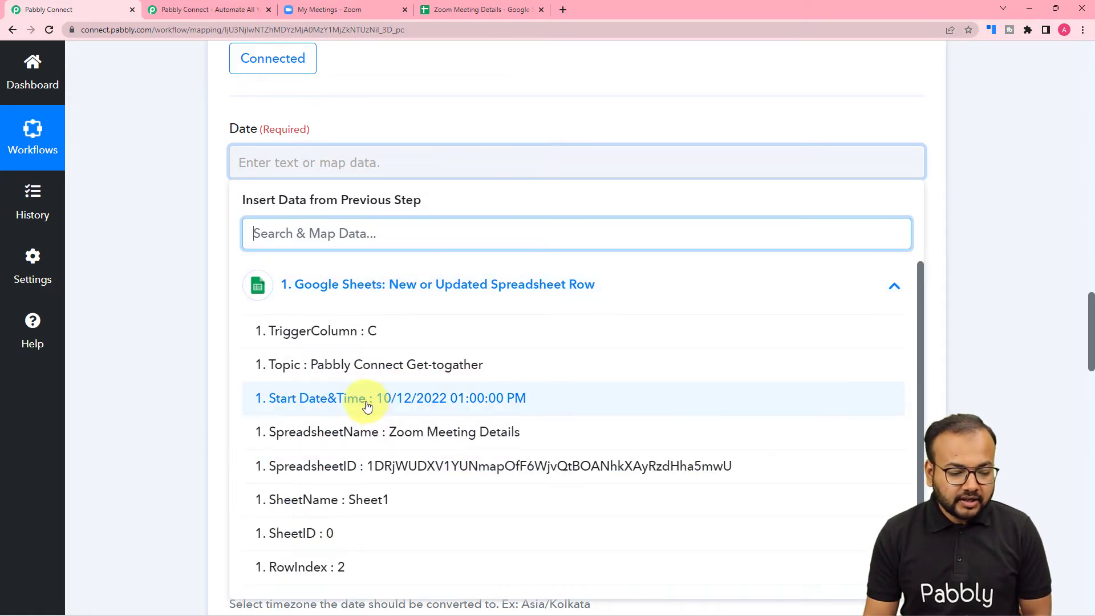
pyautogui.click(345, 406)
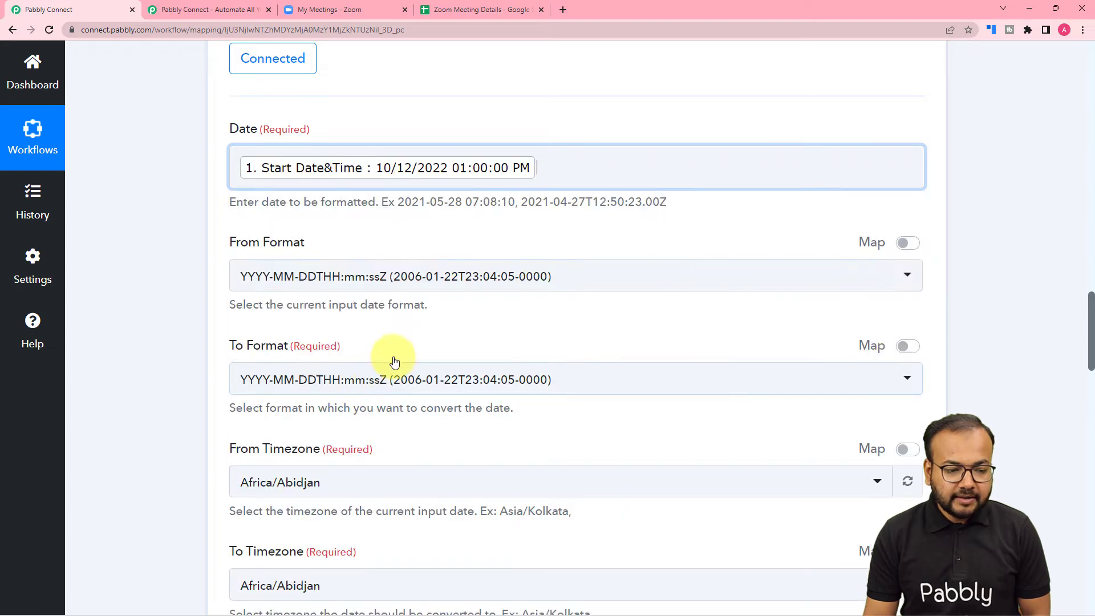
pyautogui.click(178, 232)
# - Review the formatter's From Format, To Format, From Timezone and To Timezone settings
pyautogui.scroll(-1, 178, 232)
pyautogui.scroll(-2, 178, 231)
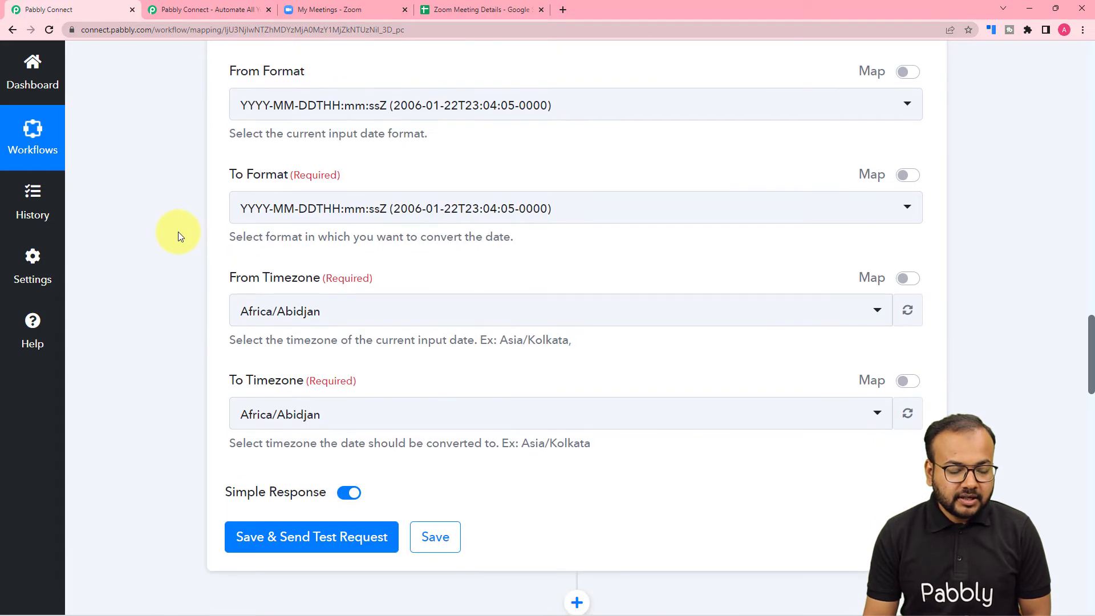
pyautogui.scroll(2, 269, 244)
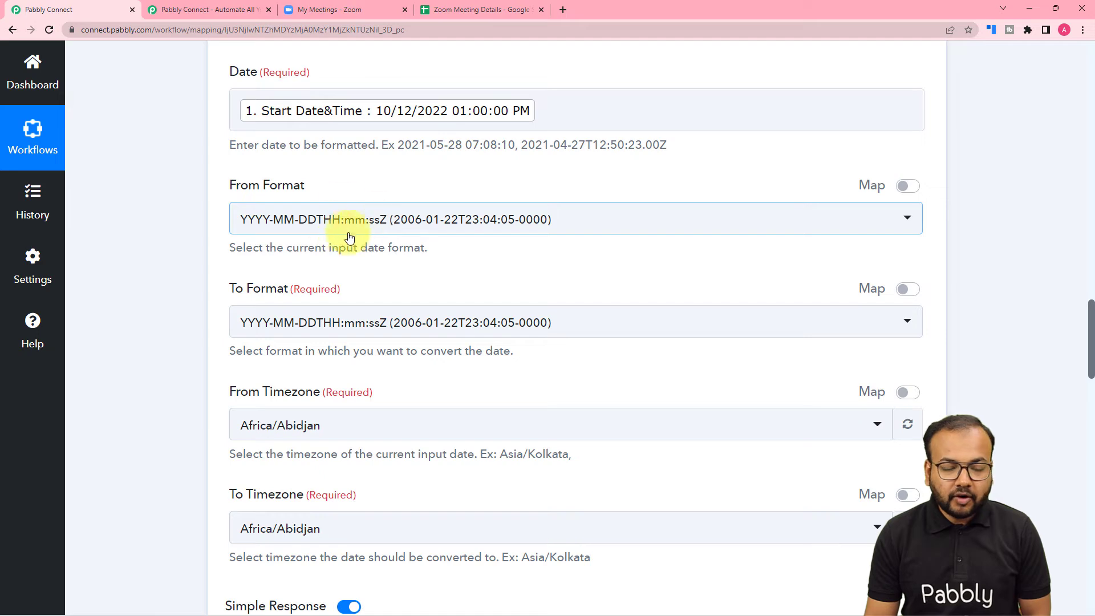
pyautogui.scroll(-2, 310, 302)
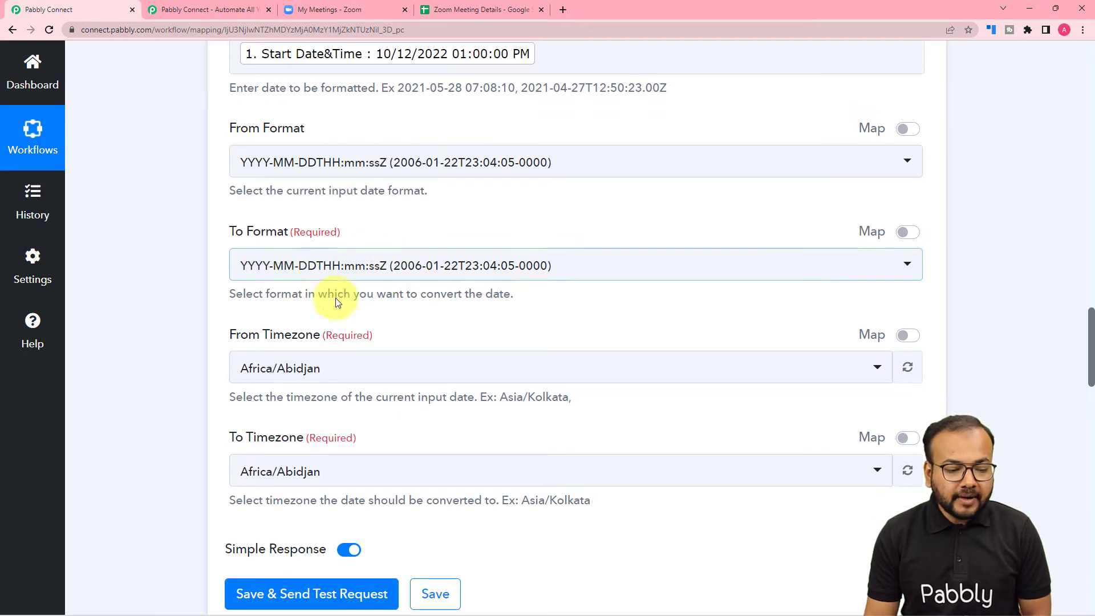
pyautogui.scroll(-2, 441, 331)
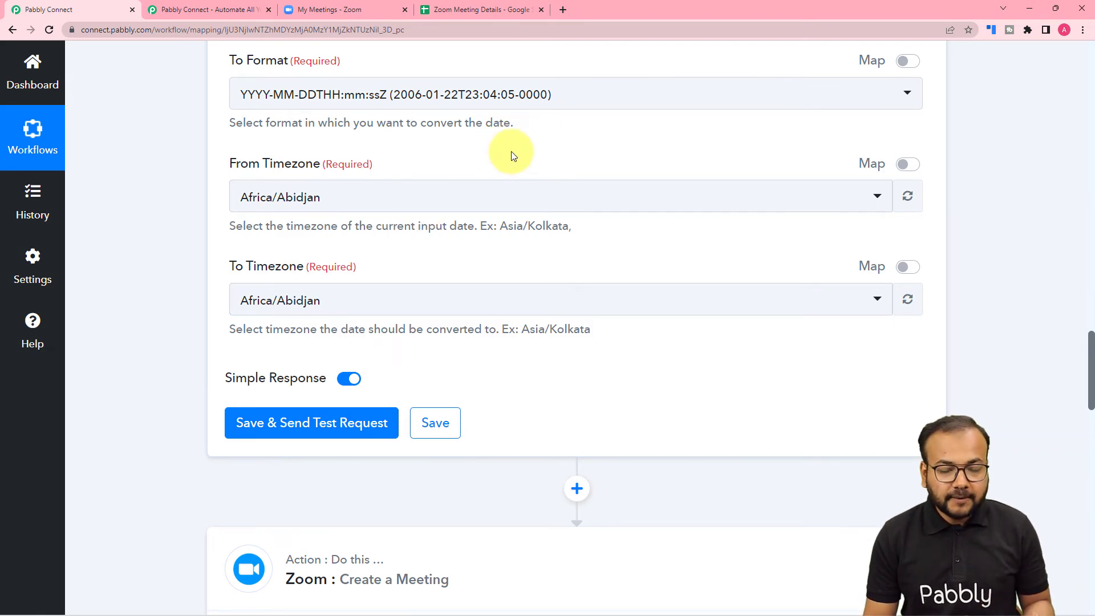
pyautogui.scroll(5, 513, 155)
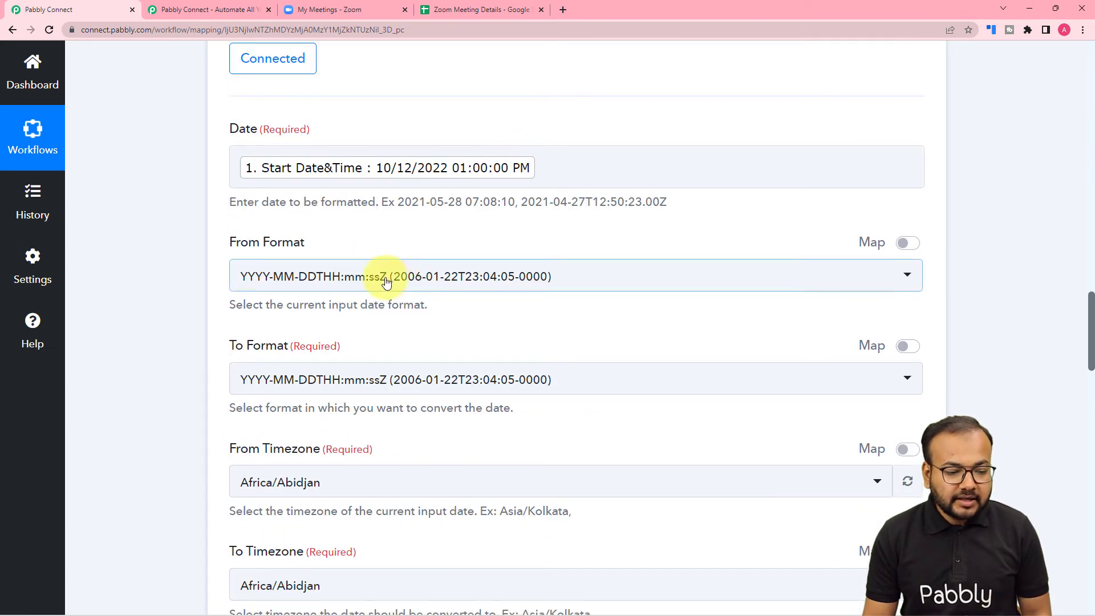
# - Set the formatter's From Format to DD/MM/YYYY hh:mm:ss A
pyautogui.click(386, 282)
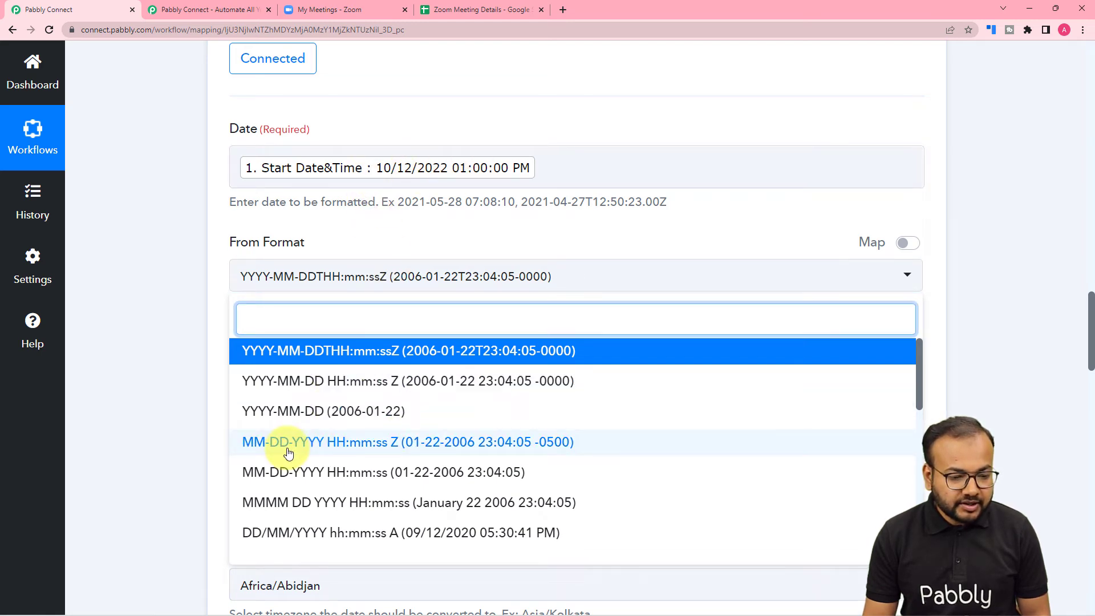
pyautogui.scroll(-1, 288, 450)
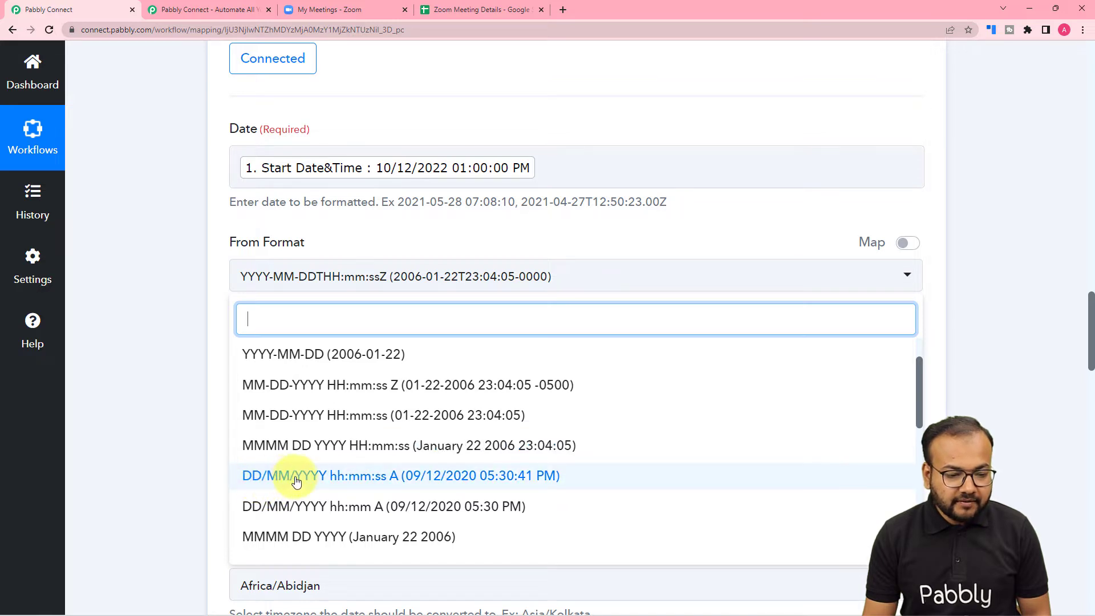
pyautogui.click(393, 481)
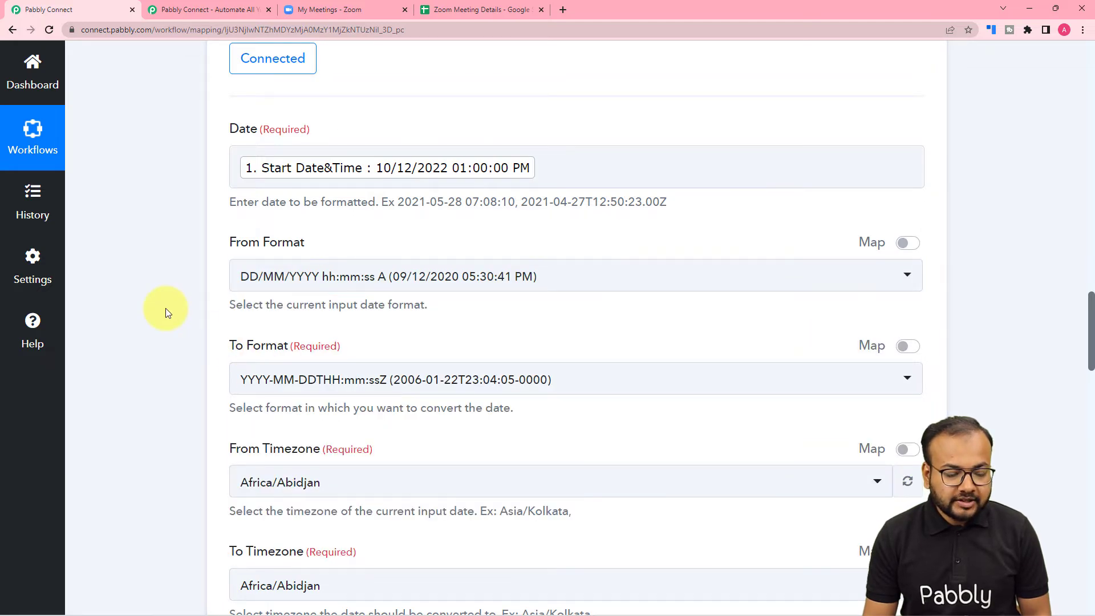
# - Compare the formatter's To Format with the date format required by the Zoom action's Start Time field
pyautogui.scroll(-3, 428, 235)
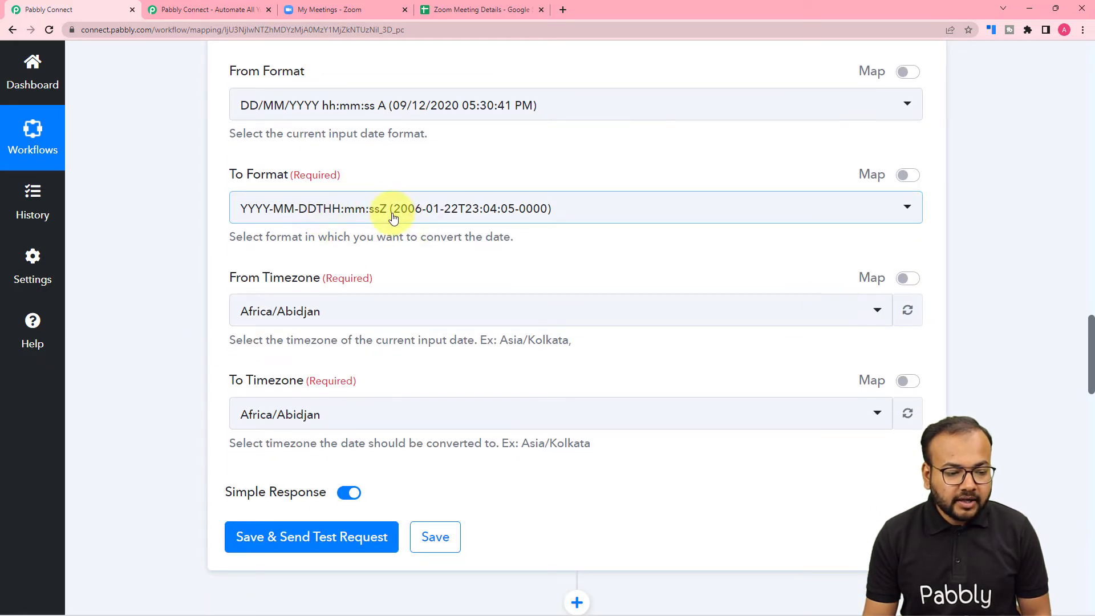
pyautogui.scroll(-2, 436, 360)
pyautogui.scroll(2, 440, 367)
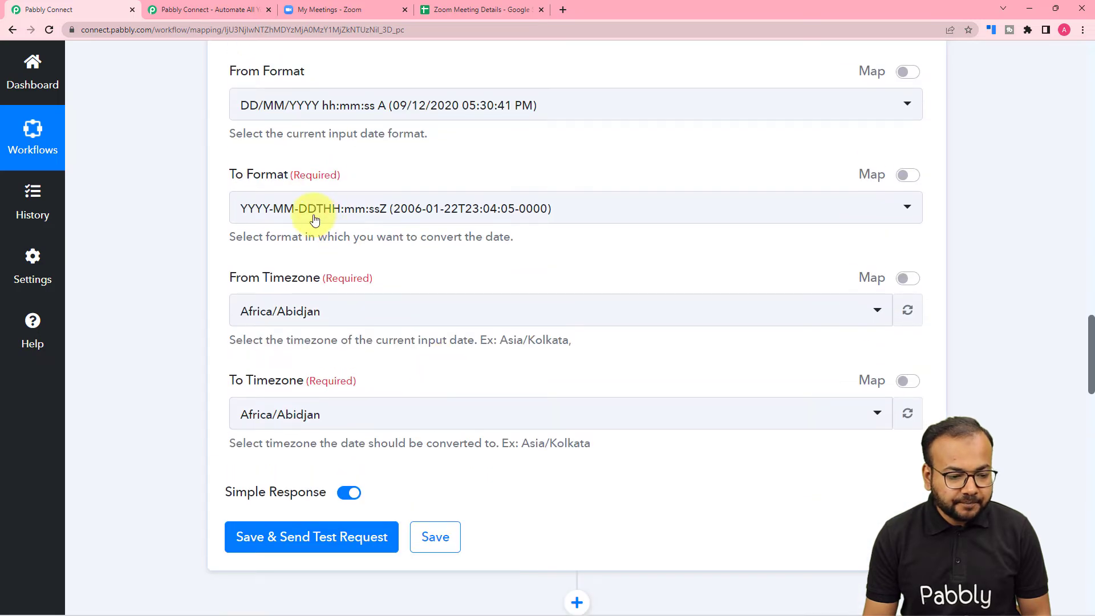
pyautogui.scroll(-13, 200, 278)
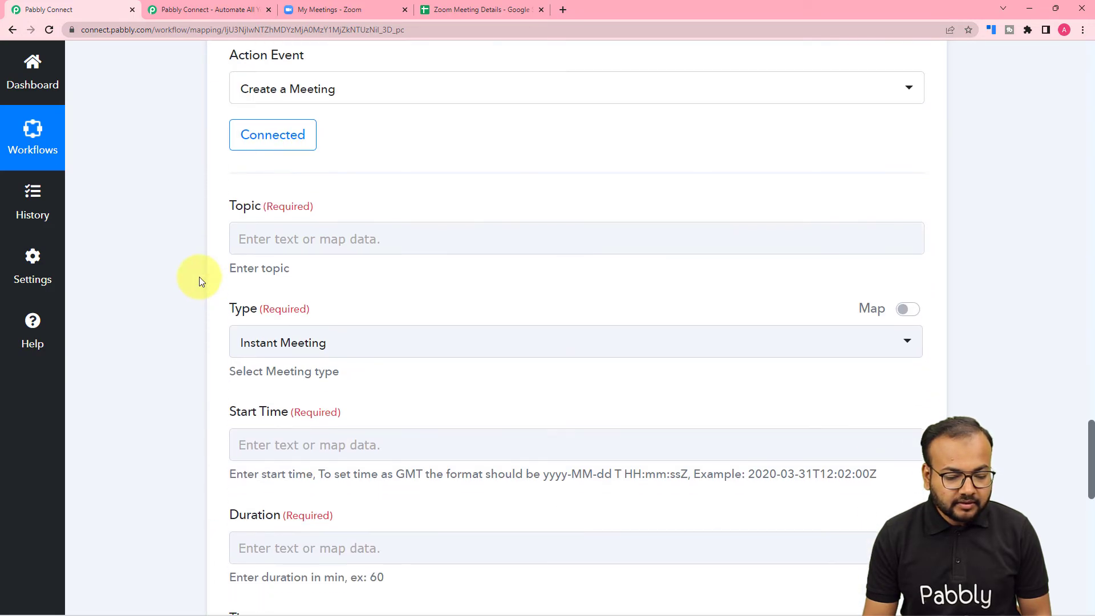
pyautogui.scroll(-1, 200, 276)
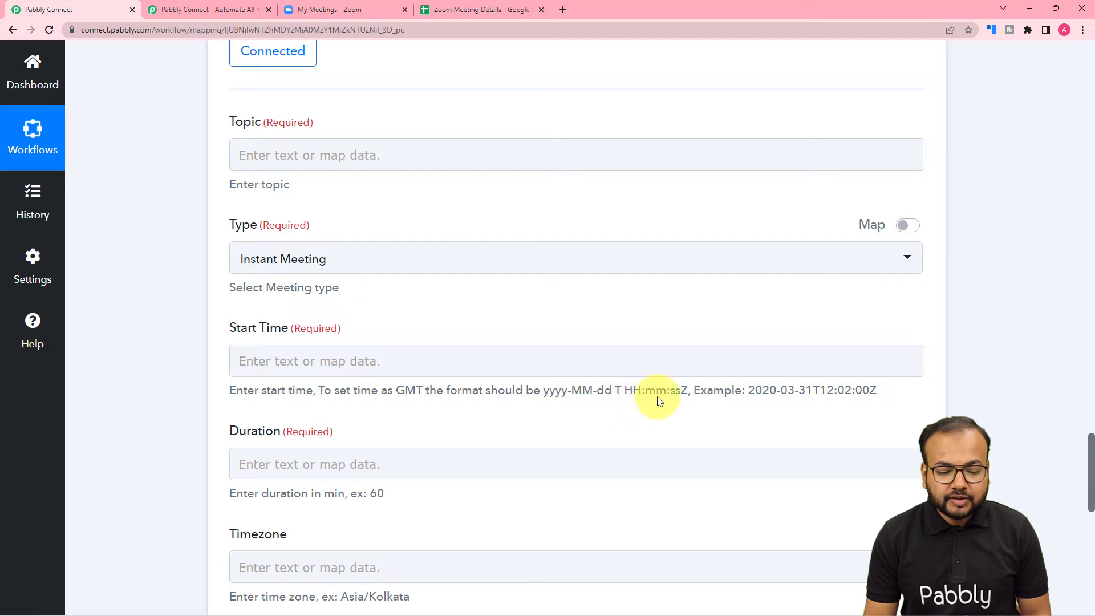
pyautogui.scroll(14, 415, 269)
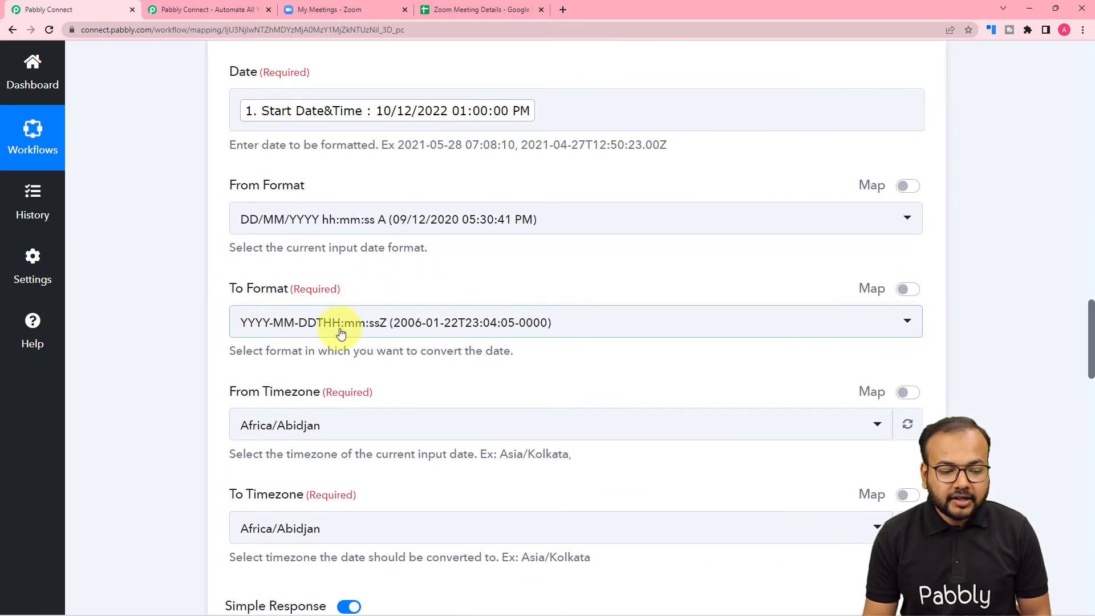
# - Set both the From Timezone and To Timezone of the formatter to Asia/Kolkata
pyautogui.scroll(-4, 314, 506)
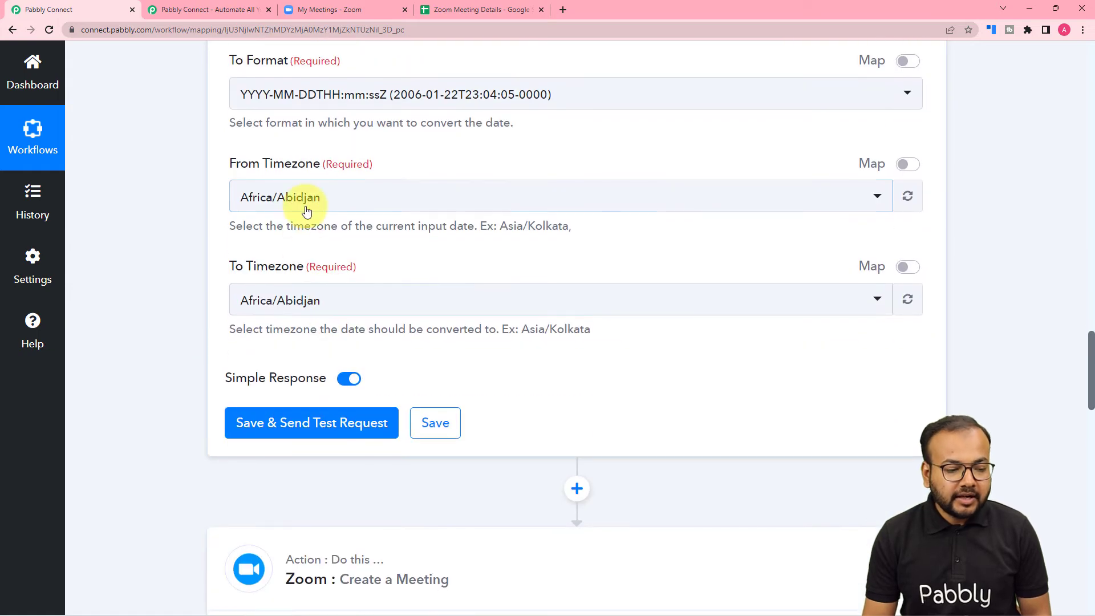
pyautogui.click(306, 210)
pyautogui.click(306, 211)
pyautogui.click(306, 211)
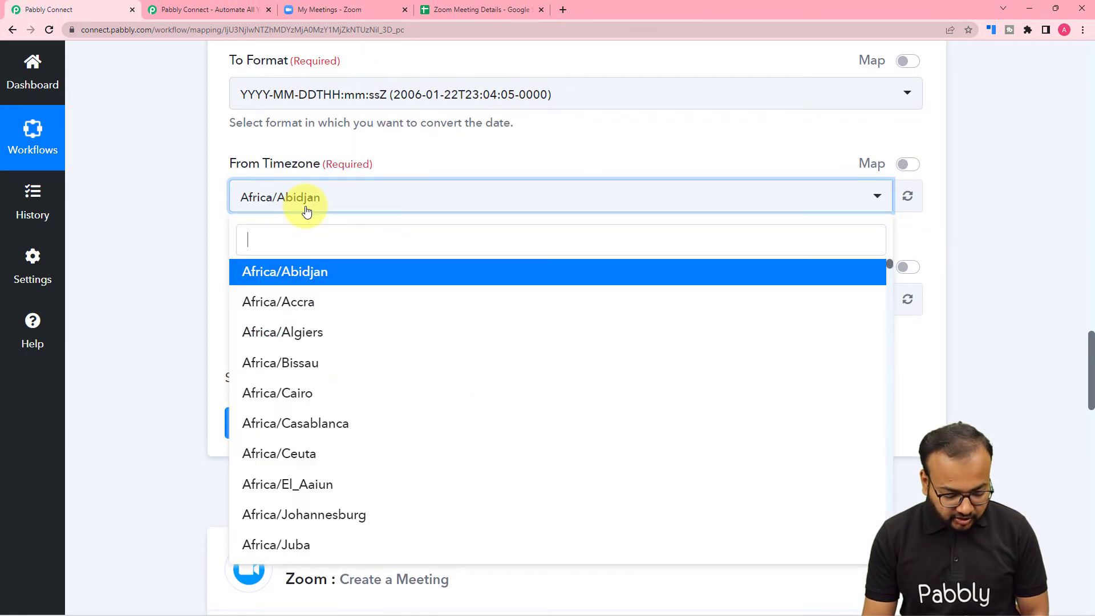
pyautogui.write('kol')
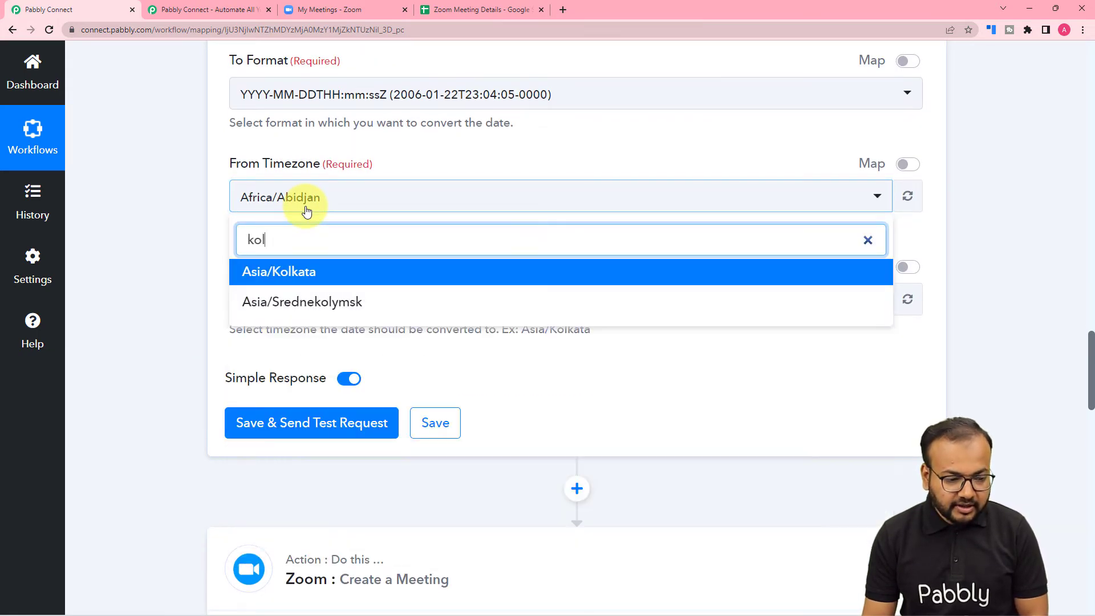
pyautogui.click(311, 279)
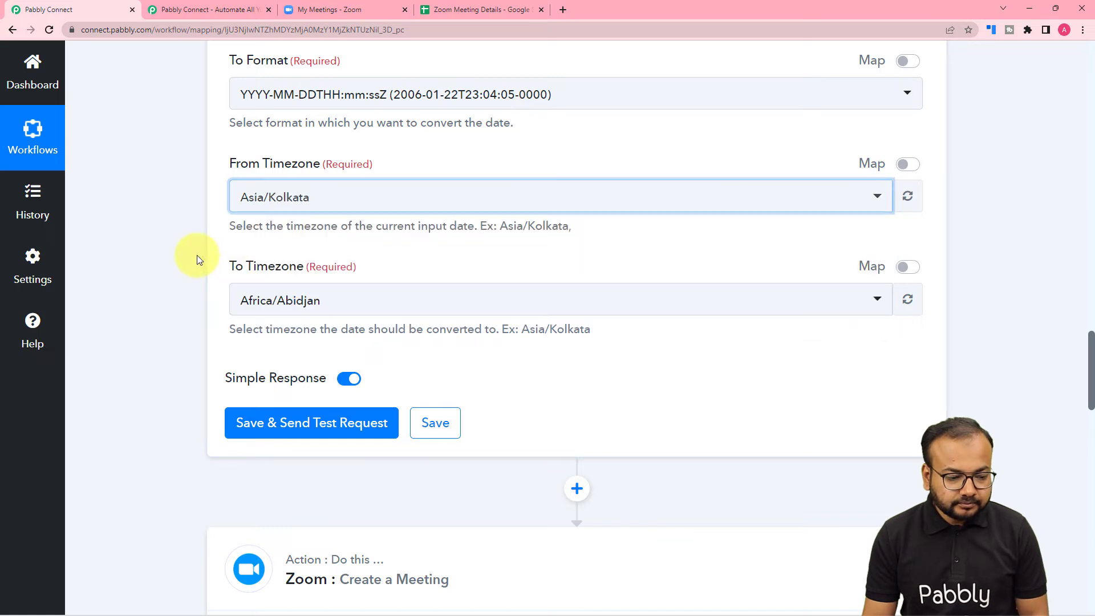
pyautogui.click(304, 303)
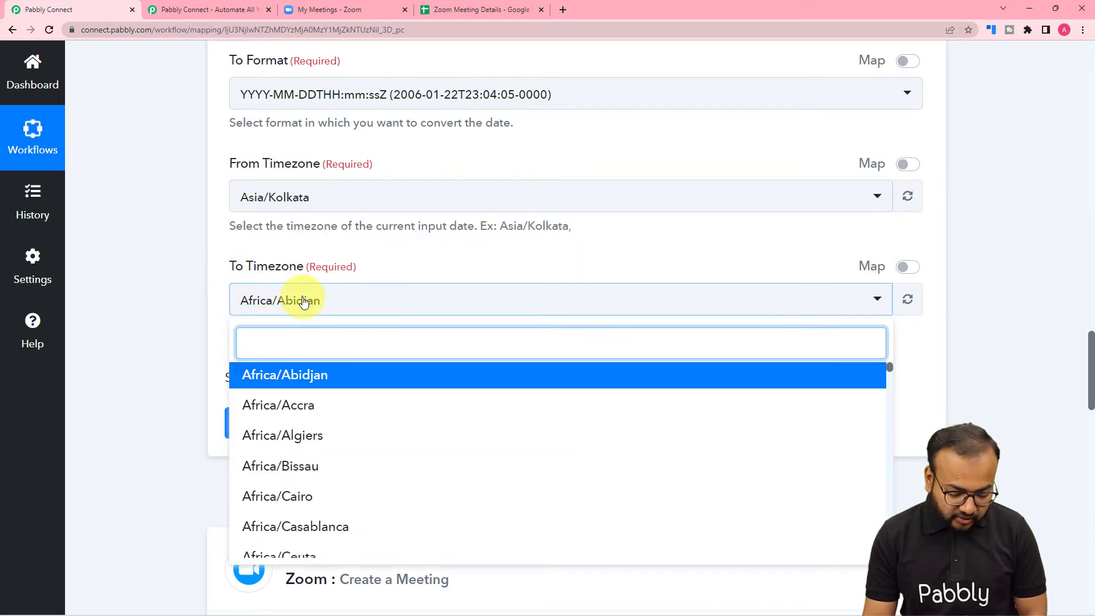
pyautogui.write('kol')
pyautogui.click(297, 372)
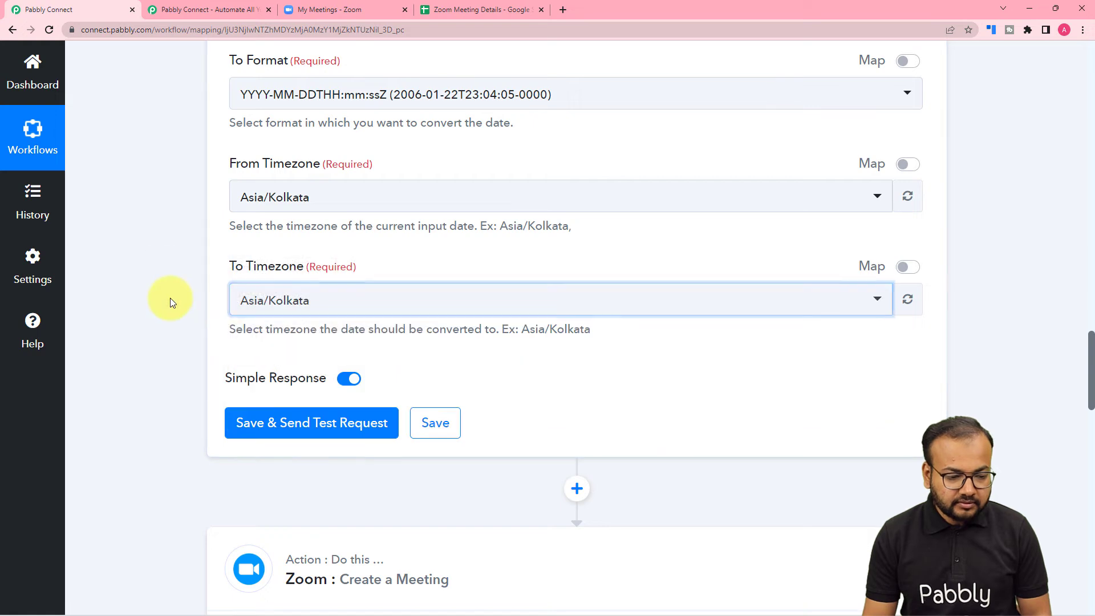
# - Save the Date/Time Formatter step with a test request and check the converted date in its response
pyautogui.scroll(-2, 169, 299)
pyautogui.click(275, 315)
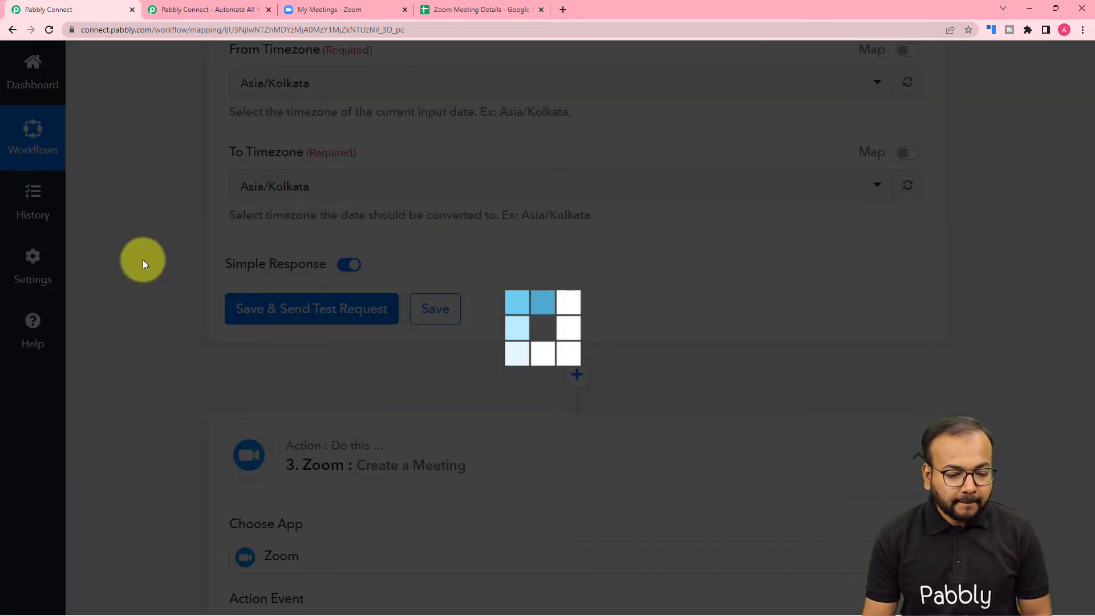
pyautogui.scroll(-3, 143, 259)
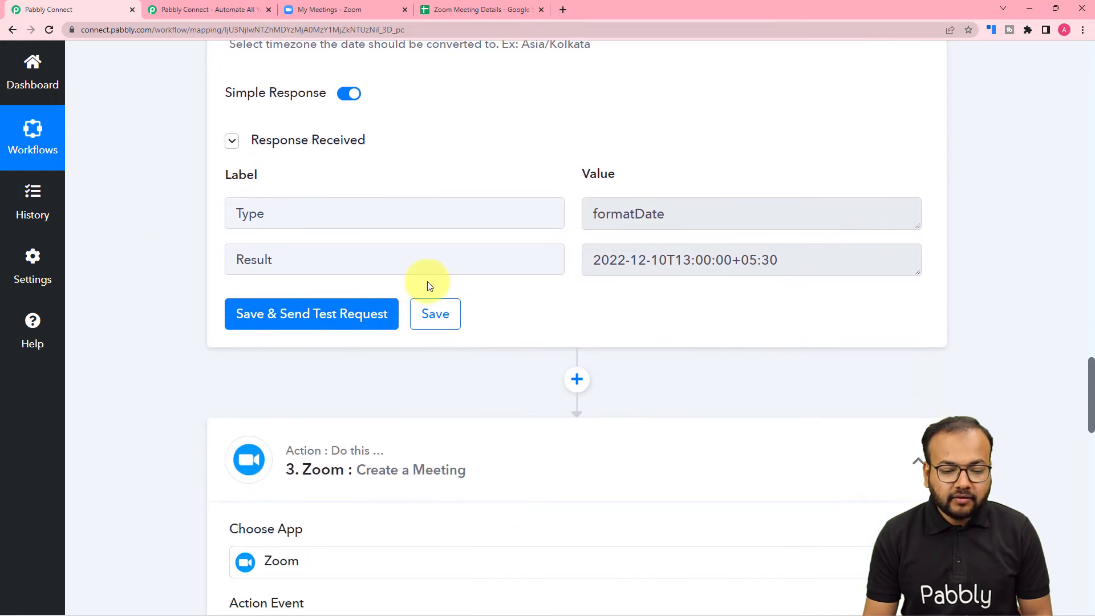
pyautogui.scroll(1, 670, 280)
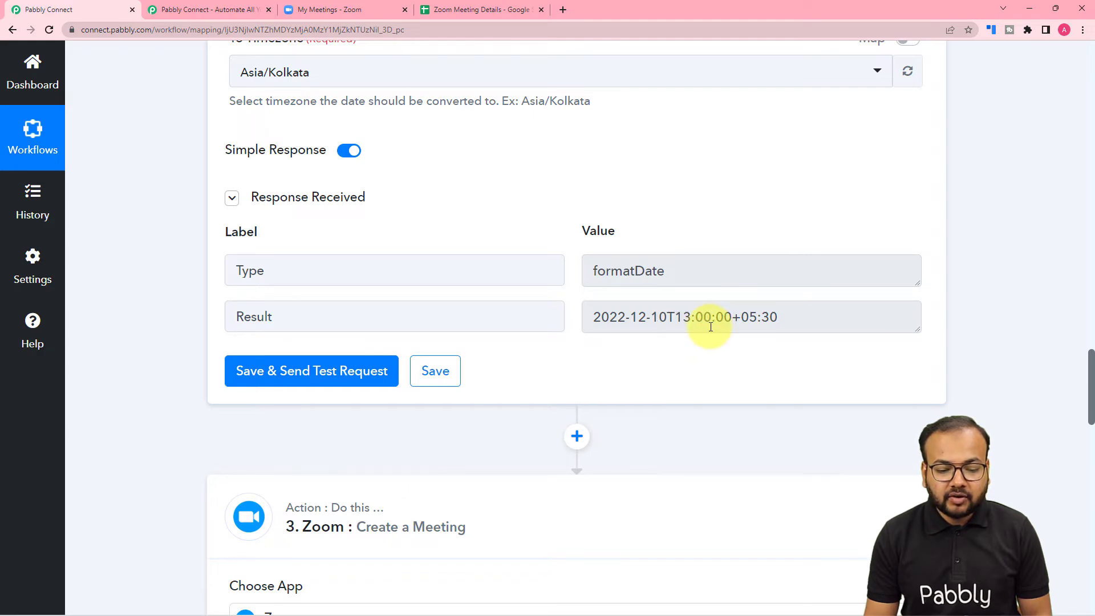
pyautogui.scroll(8, 776, 325)
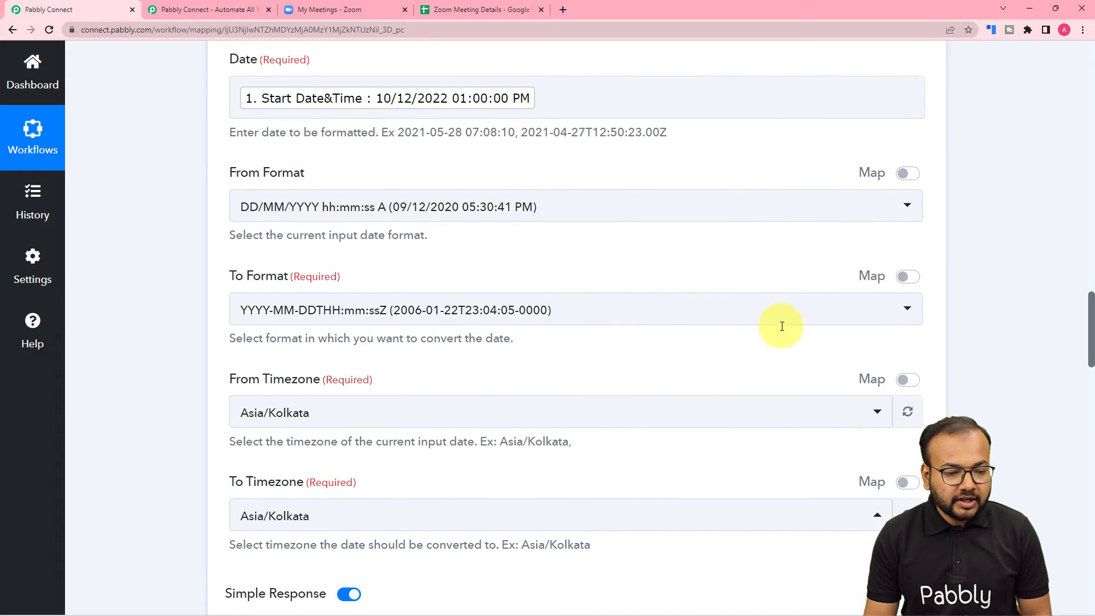
# - Reconnect the Zoom Create a Meeting action using the existing connection Zoom #39
pyautogui.scroll(-15, 782, 325)
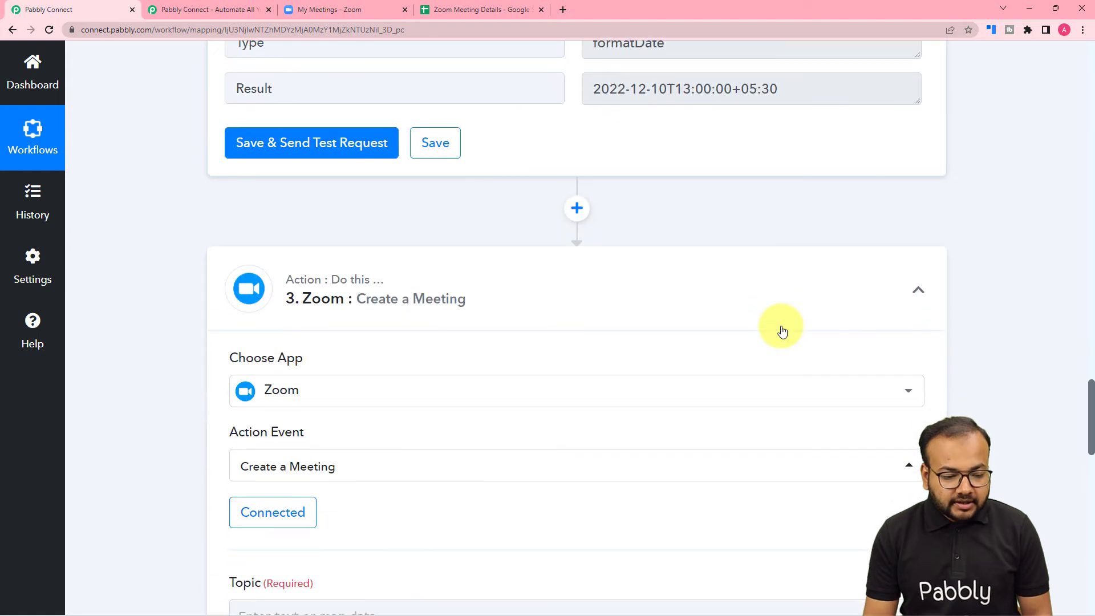
pyautogui.scroll(-2, 782, 329)
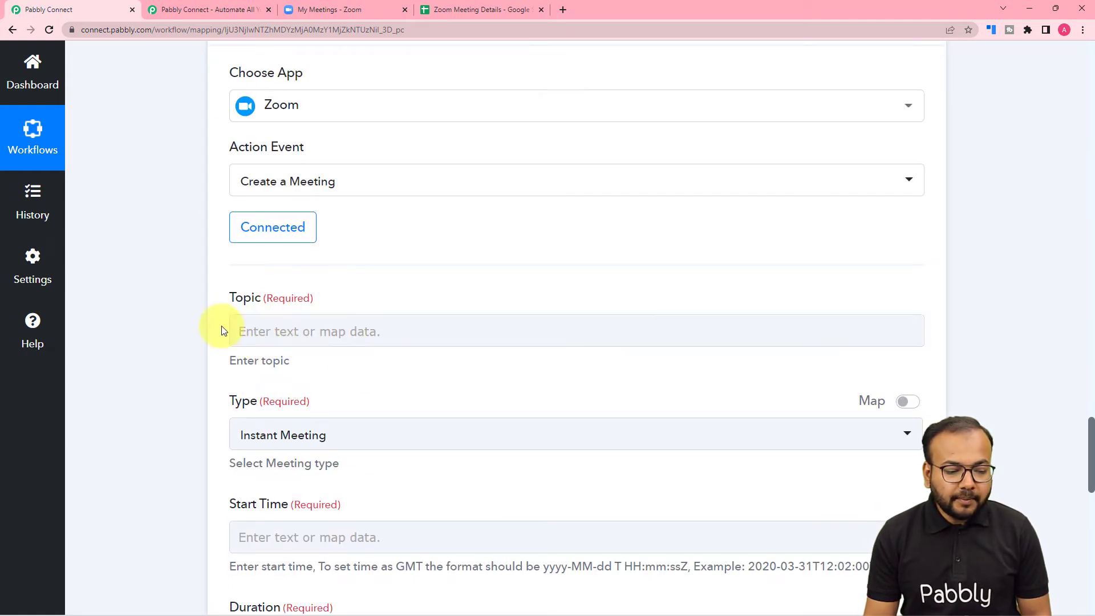
pyautogui.click(289, 330)
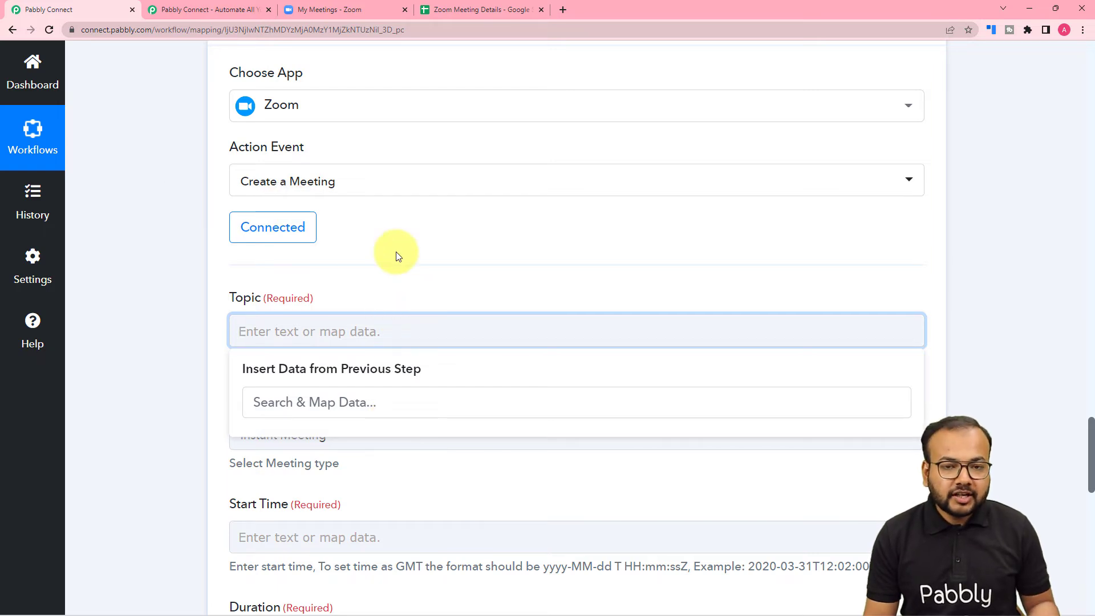
pyautogui.scroll(9, 419, 285)
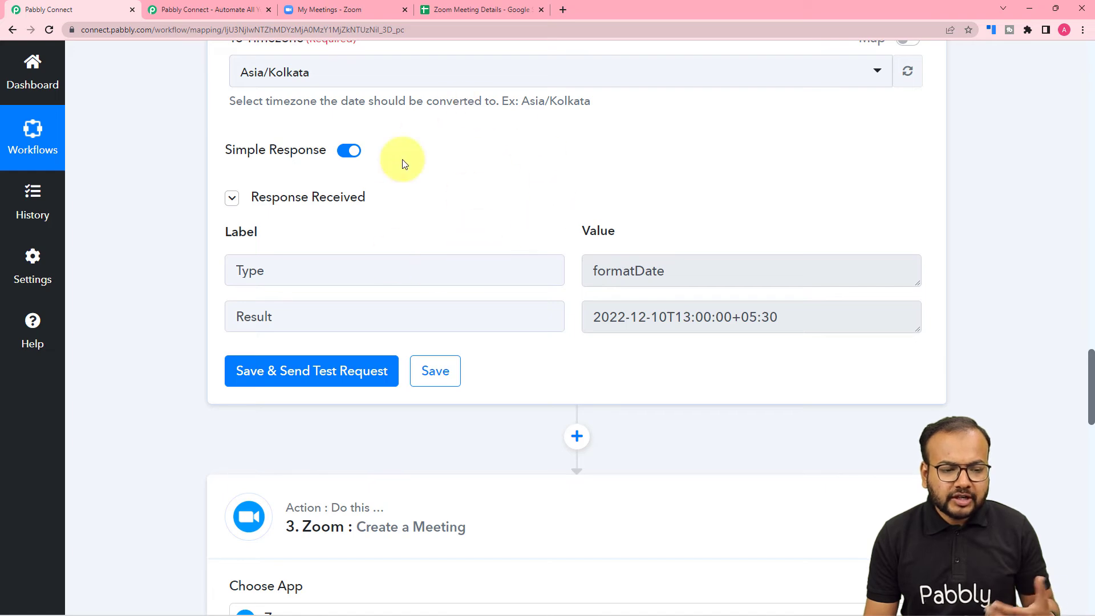
pyautogui.scroll(-4, 273, 393)
pyautogui.scroll(-5, 403, 306)
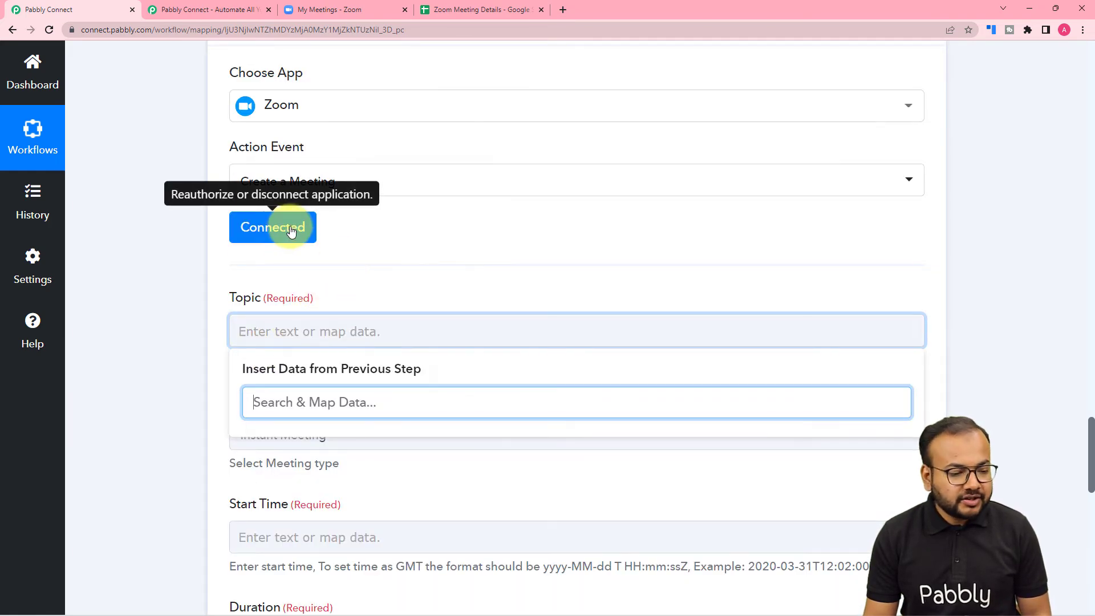
pyautogui.click(289, 232)
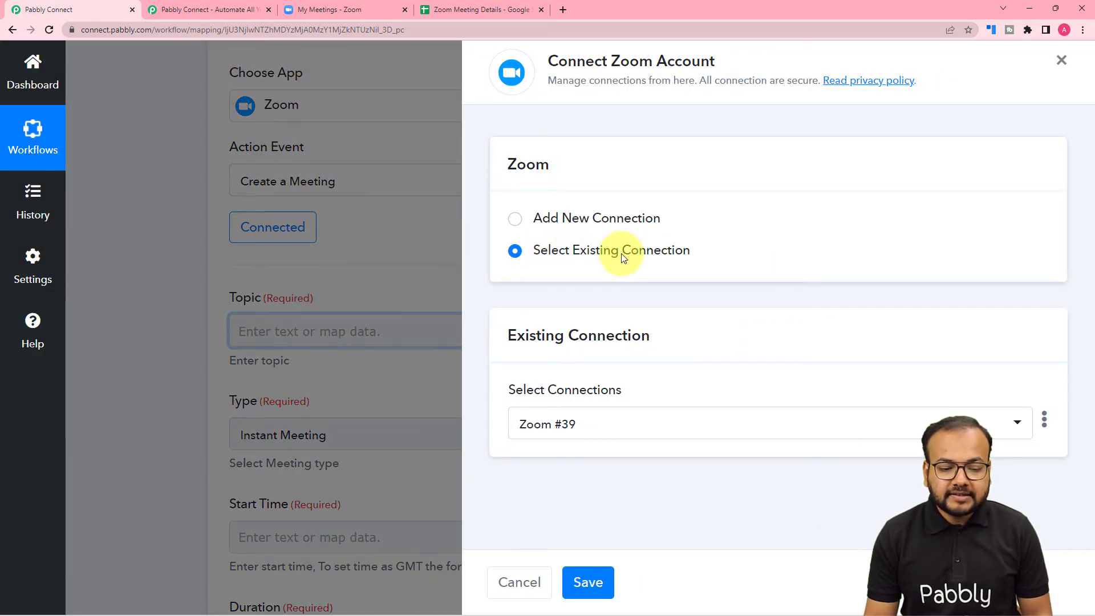
pyautogui.click(583, 582)
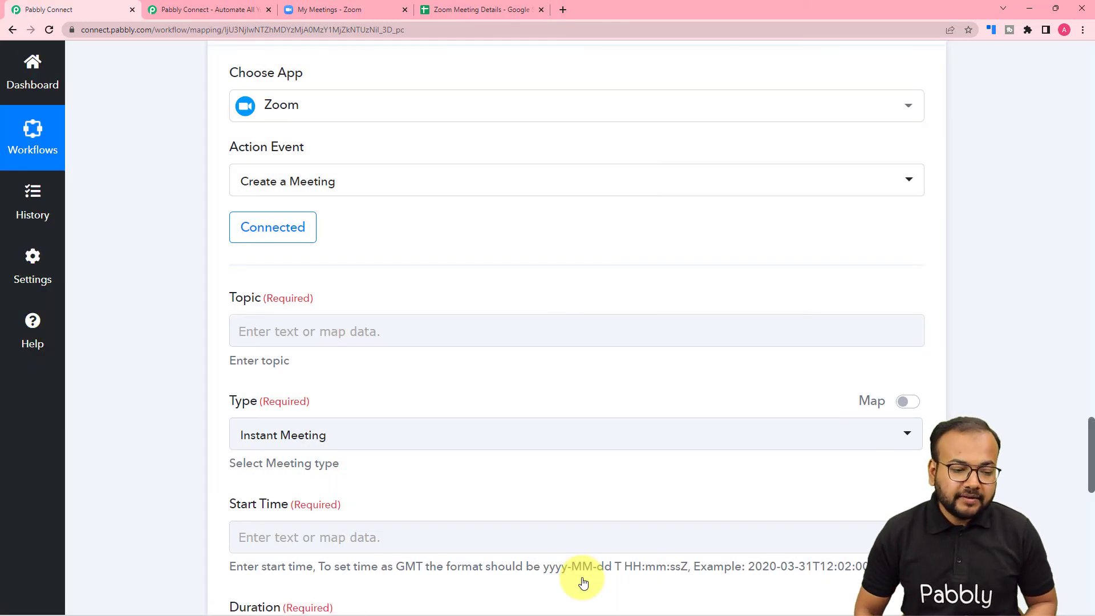
# - Map the Zoom meeting's Topic field to Topic from the Google Sheets trigger response
pyautogui.scroll(-2, 587, 428)
pyautogui.scroll(-2, 330, 201)
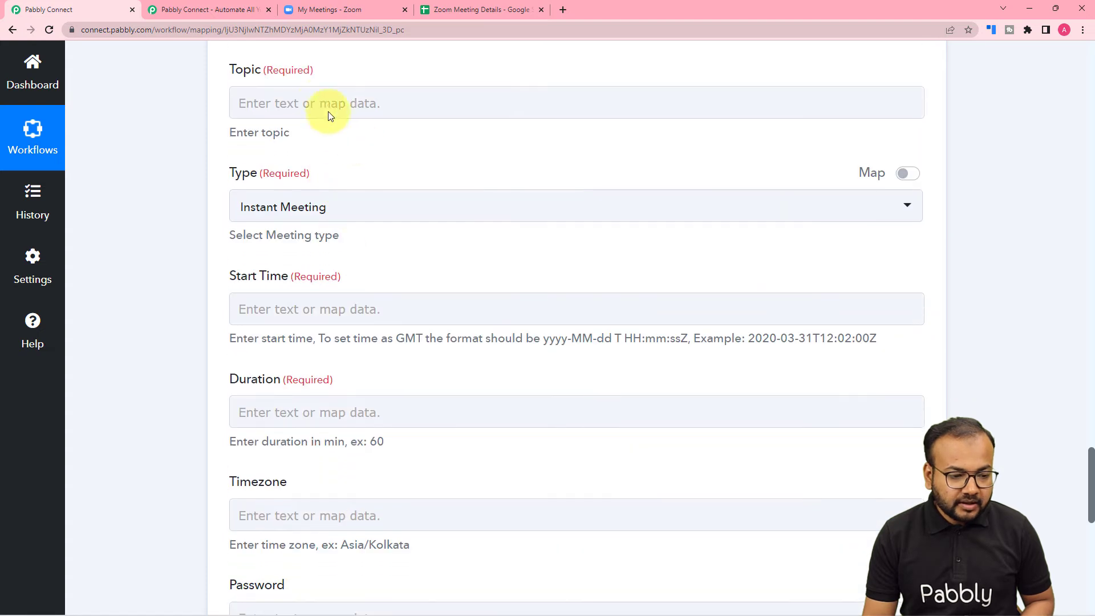
pyautogui.click(327, 111)
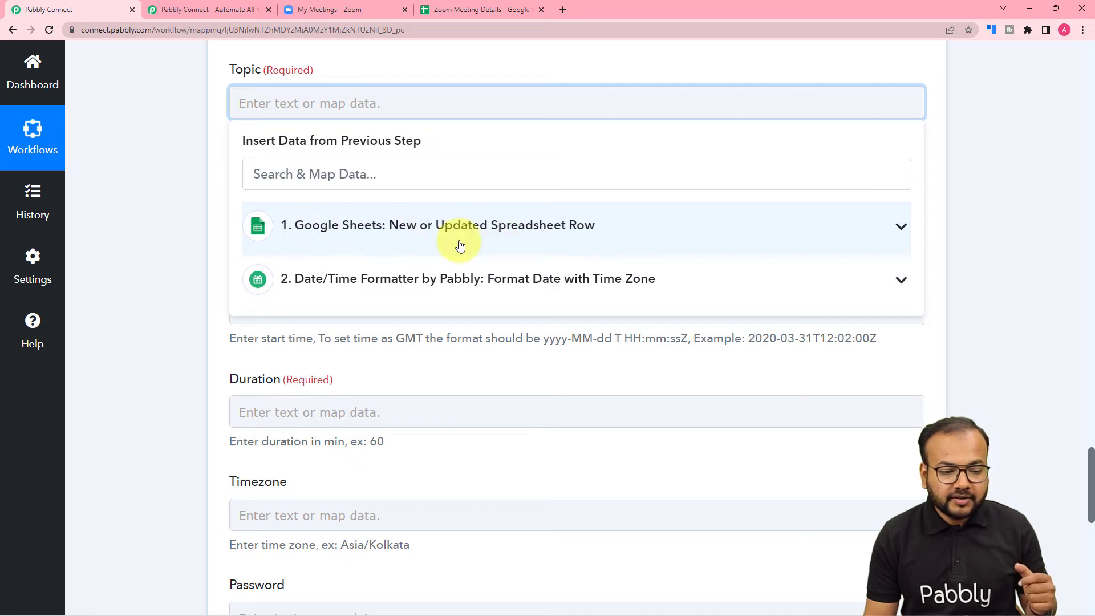
pyautogui.click(414, 245)
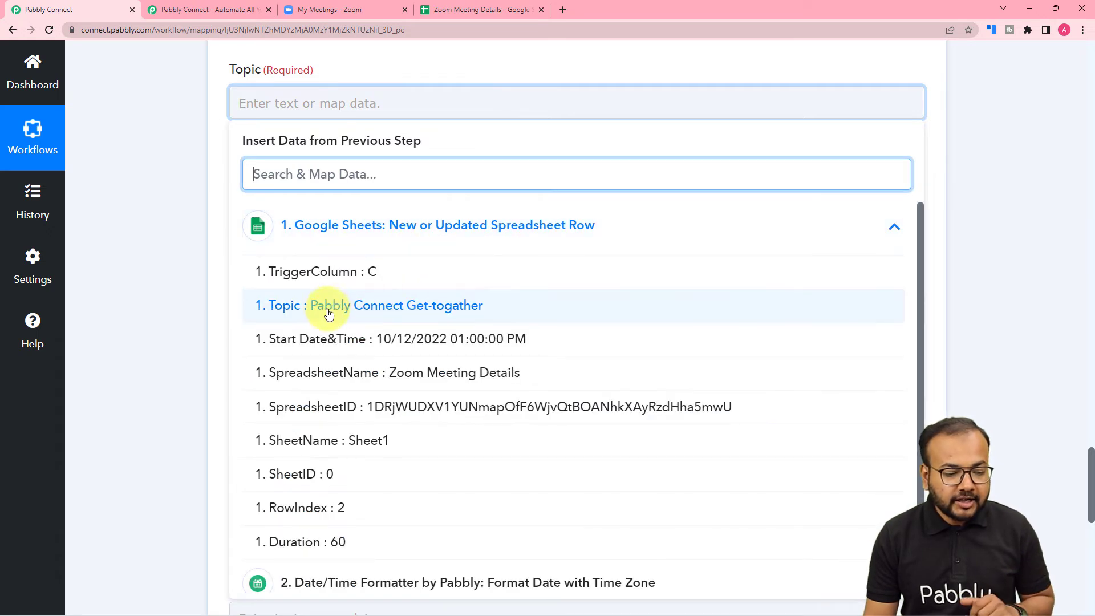
pyautogui.click(280, 306)
pyautogui.click(149, 164)
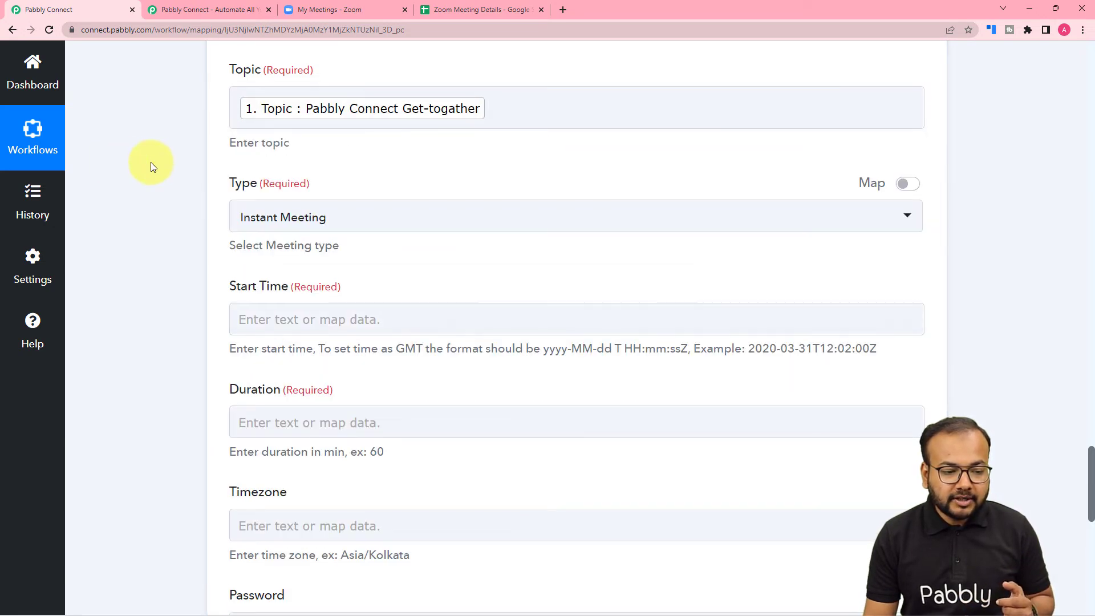
# - Set the Zoom meeting's Type to Scheduled Meeting
pyautogui.scroll(-2, 231, 194)
pyautogui.click(311, 101)
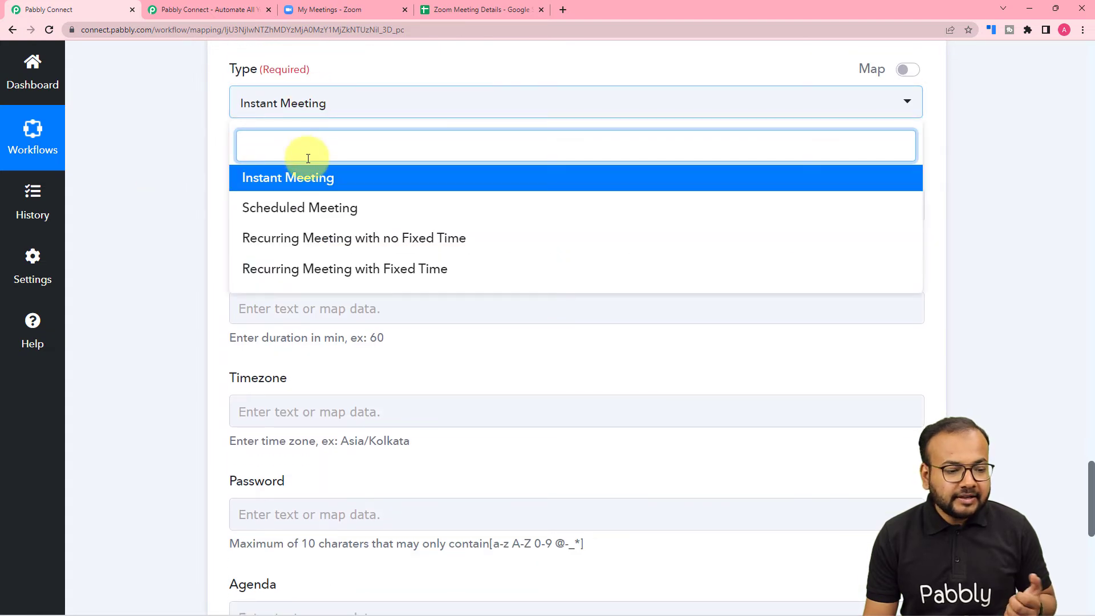
pyautogui.click(283, 209)
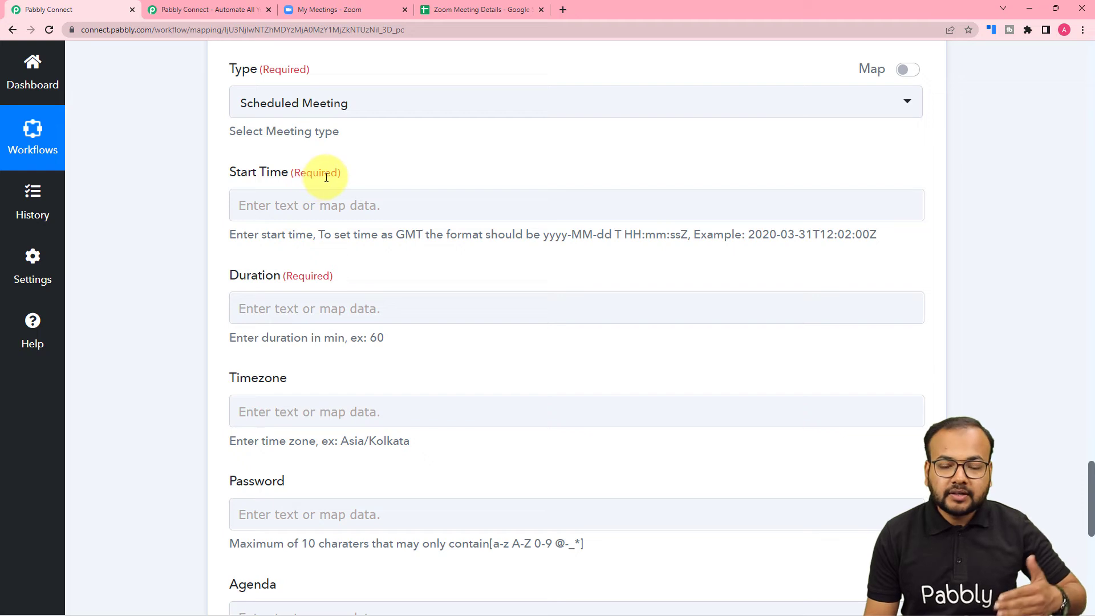
# - Map the Zoom meeting's Start Time field to Result from the Date/Time Formatter response
pyautogui.scroll(-2, 327, 177)
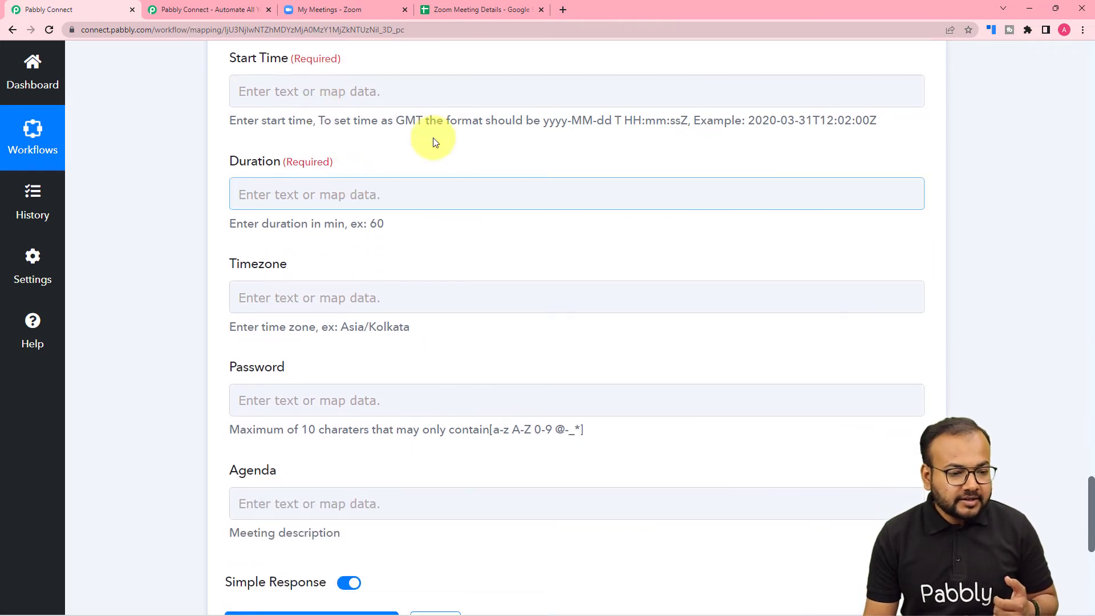
pyautogui.click(409, 98)
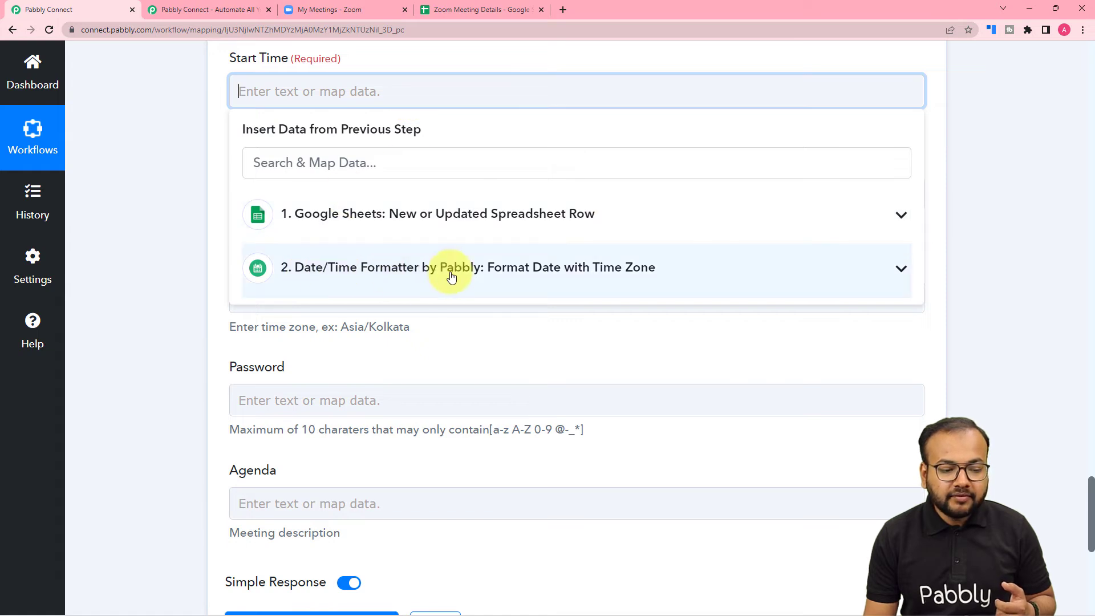
pyautogui.click(338, 276)
pyautogui.click(378, 350)
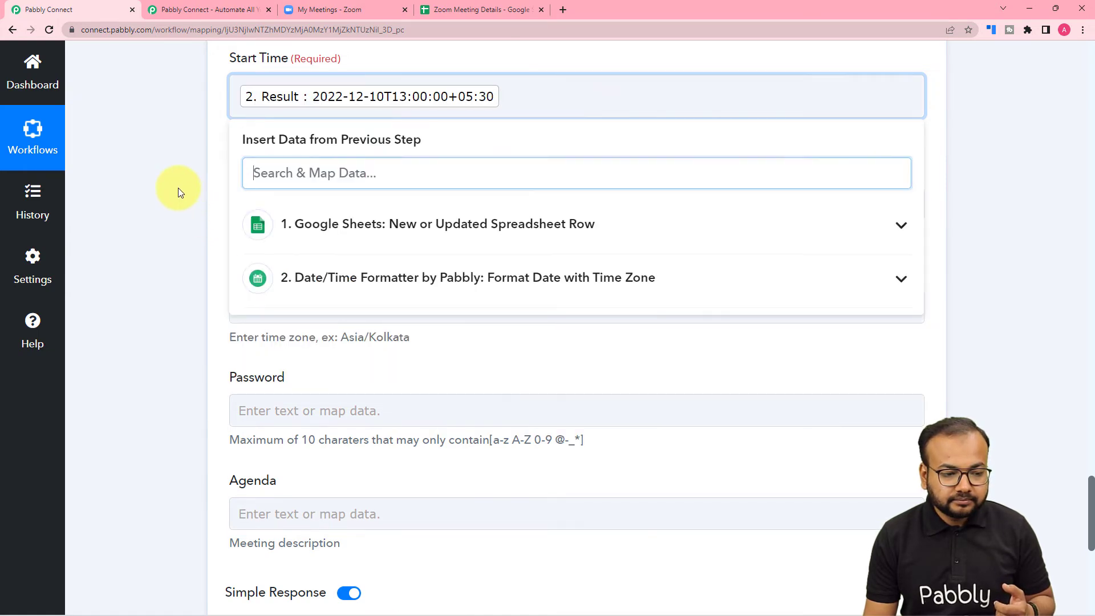
pyautogui.click(178, 189)
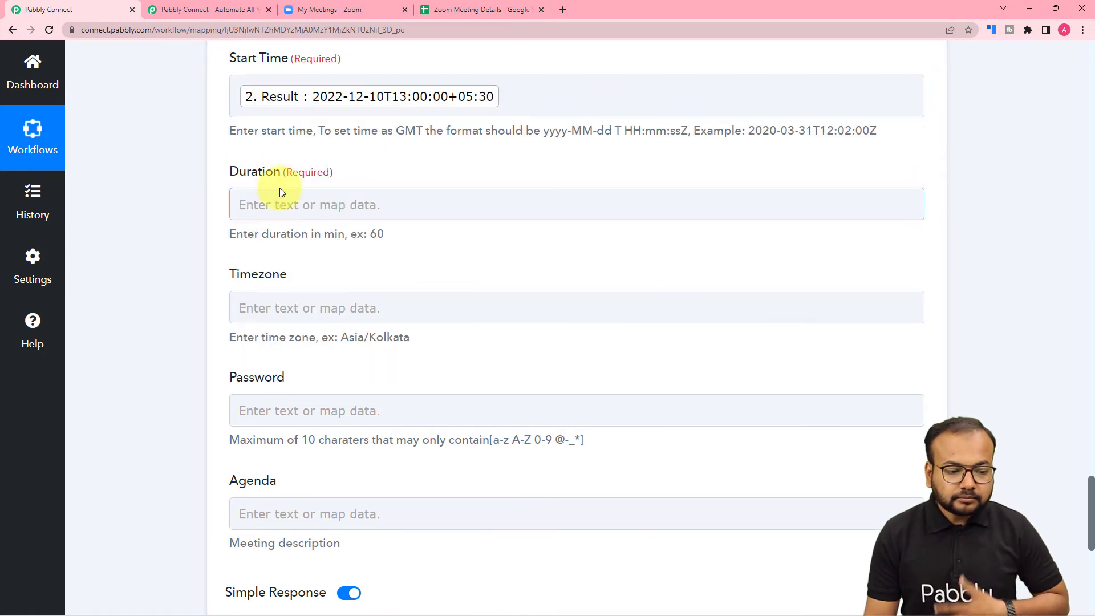
# - Map the Zoom meeting's Duration field to Duration from the Google Sheets trigger response
pyautogui.click(285, 204)
pyautogui.click(350, 343)
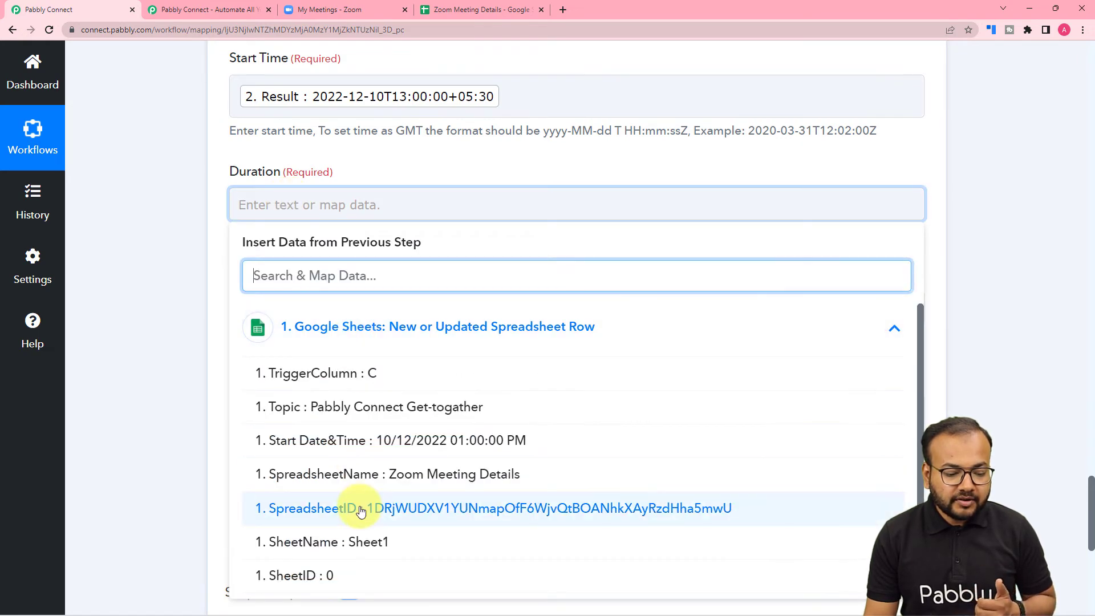
pyautogui.scroll(-2, 360, 511)
pyautogui.click(345, 526)
pyautogui.click(158, 341)
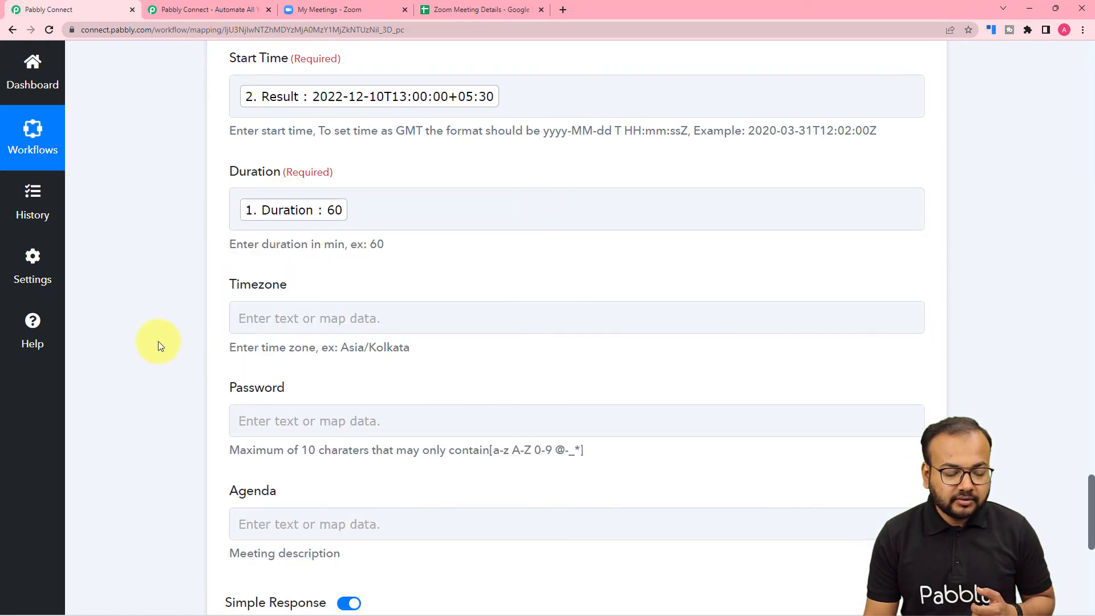
# - Review the optional Timezone, Password and Agenda fields, and check the upcoming meetings list in Zoom
pyautogui.scroll(-2, 158, 341)
pyautogui.click(293, 208)
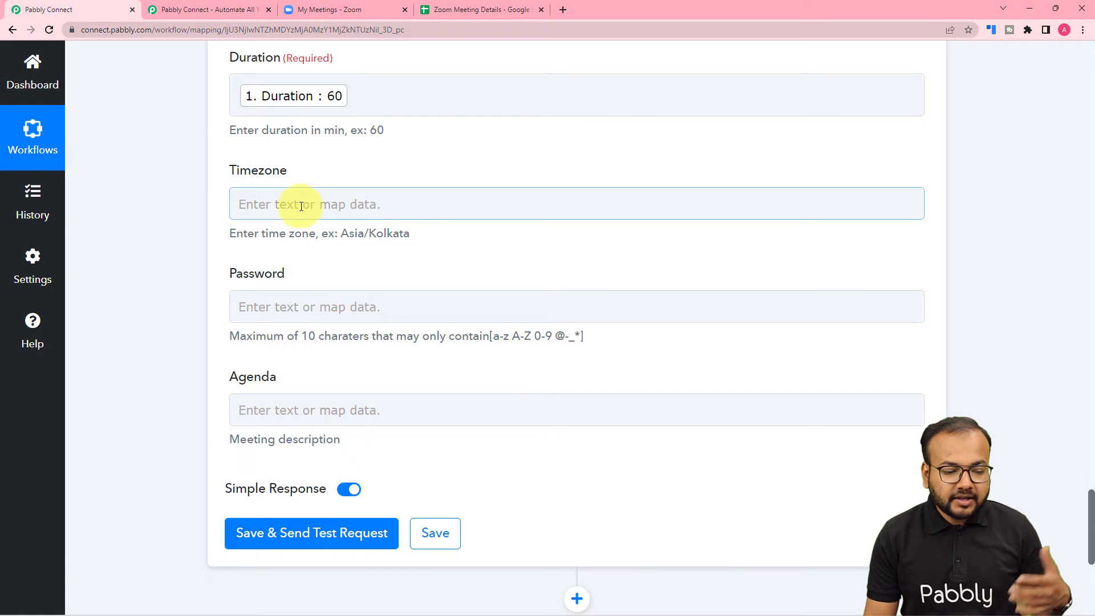
pyautogui.click(294, 186)
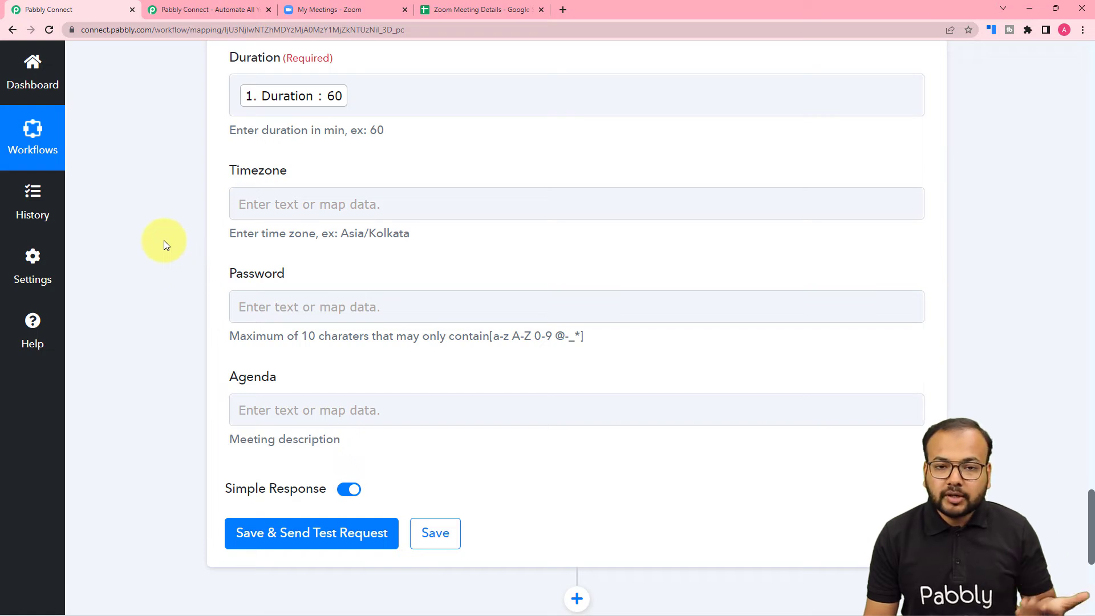
pyautogui.scroll(-2, 245, 205)
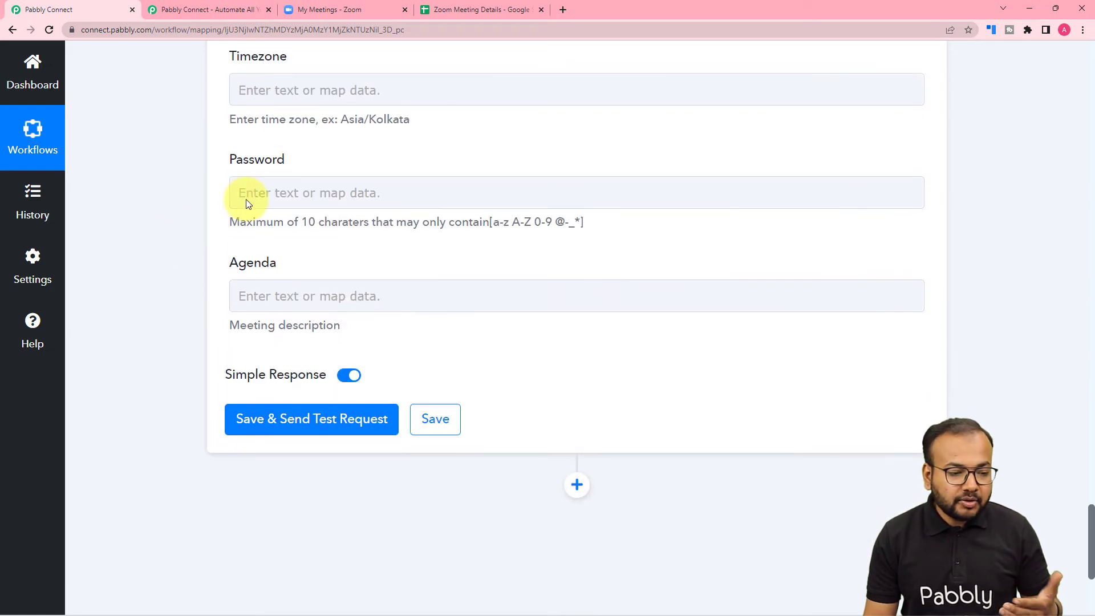
pyautogui.click(317, 10)
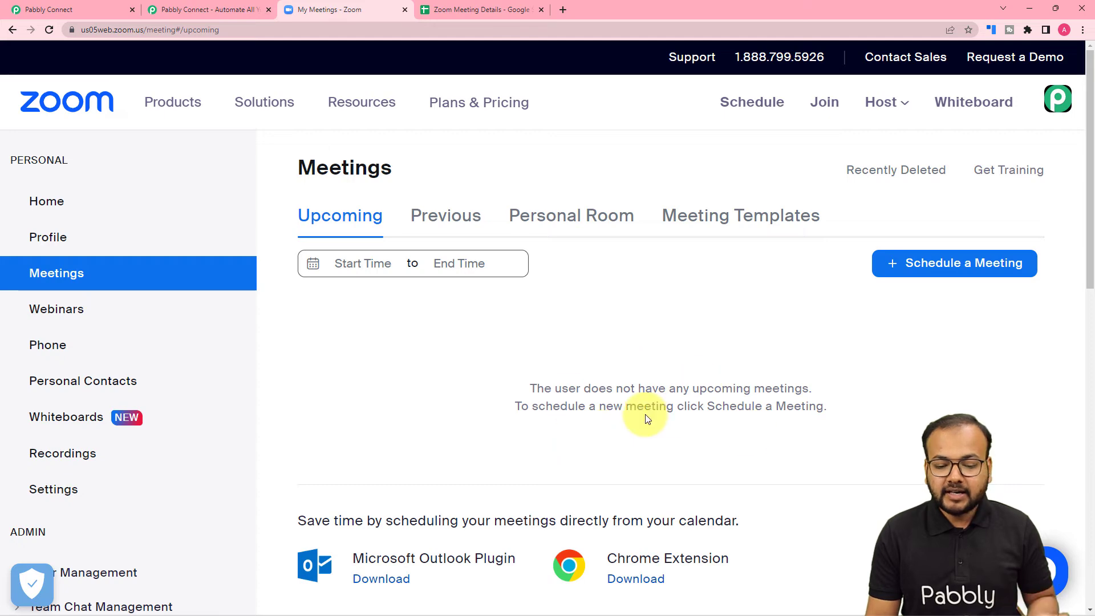
pyautogui.click(87, 11)
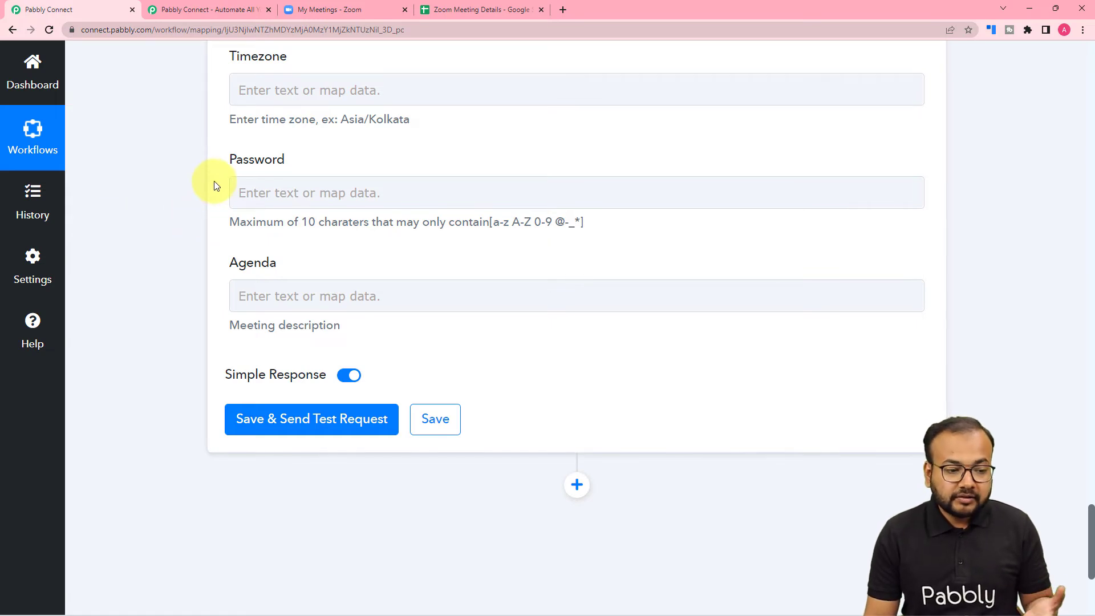
pyautogui.click(308, 11)
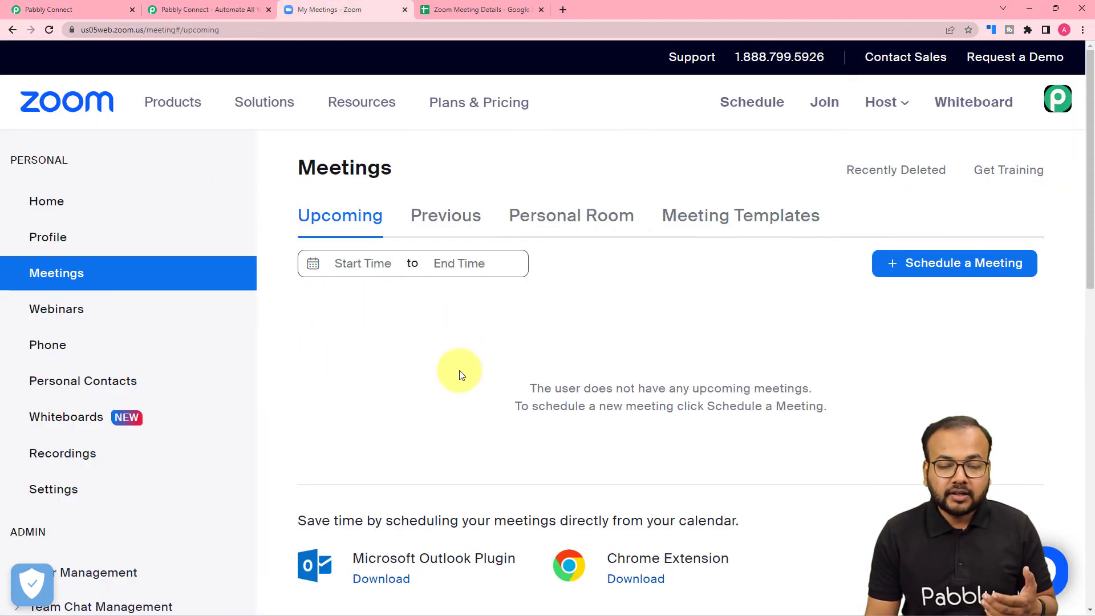
pyautogui.click(52, 10)
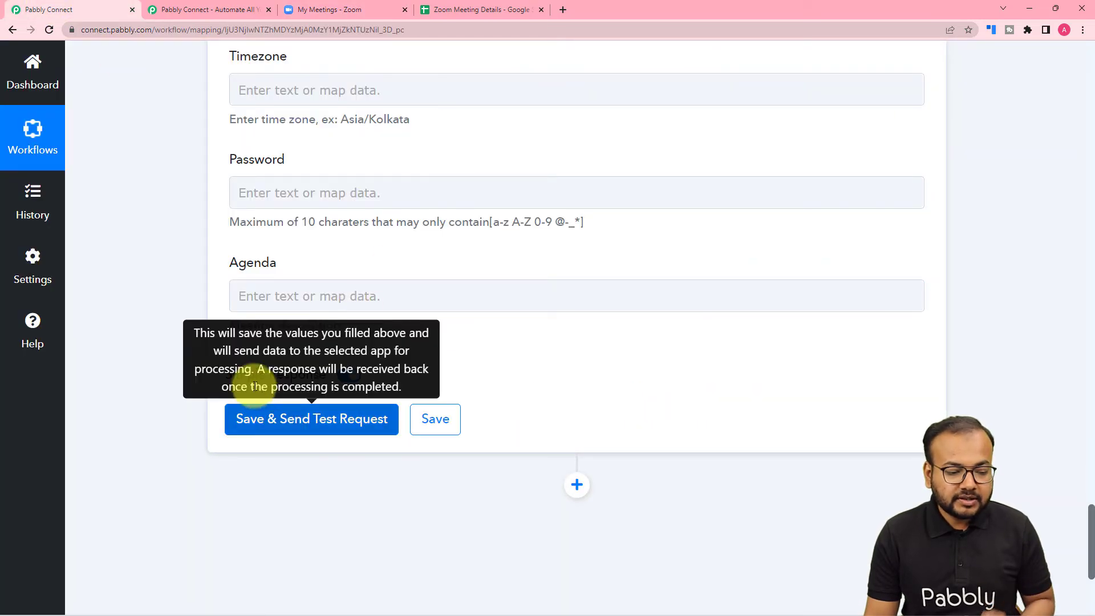
# - Save the Create a Meeting action, send a test request and review the response received
pyautogui.click(291, 420)
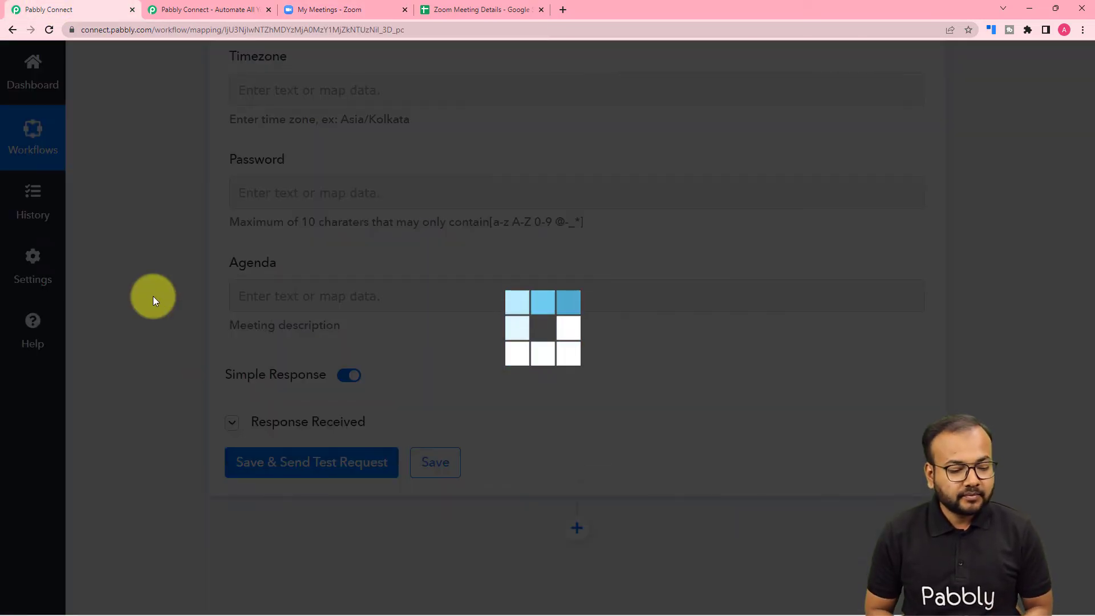
pyautogui.scroll(-9, 153, 301)
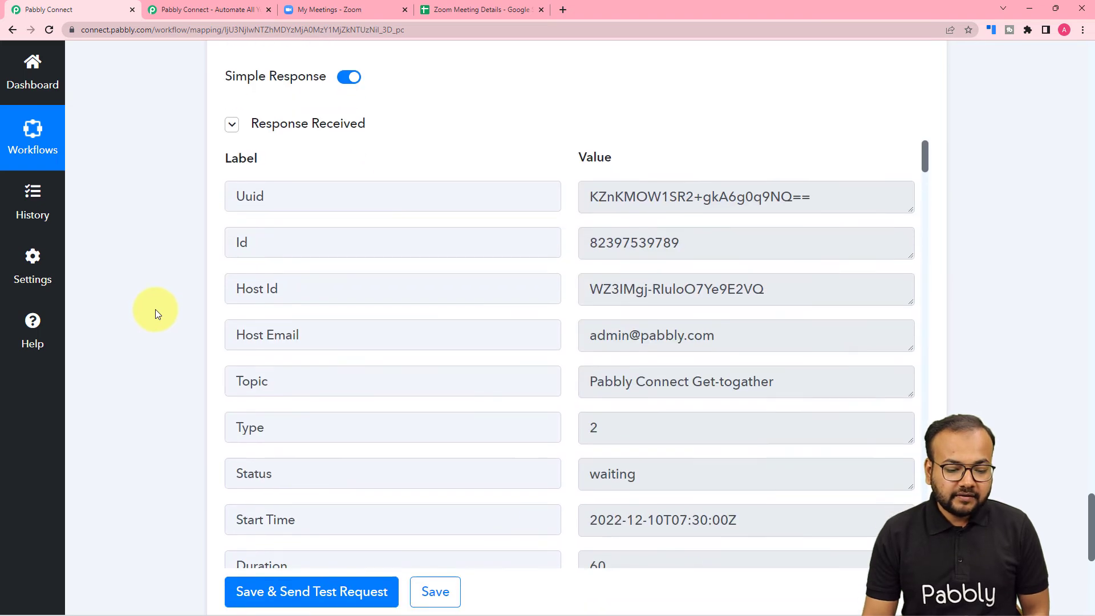
pyautogui.scroll(-7, 378, 295)
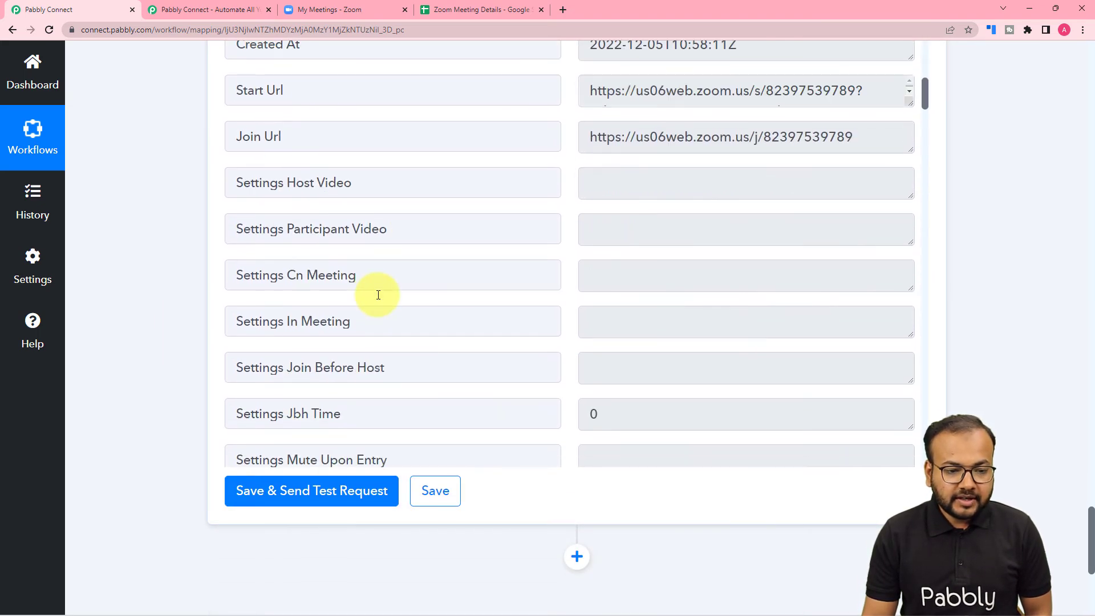
pyautogui.scroll(-2, 378, 295)
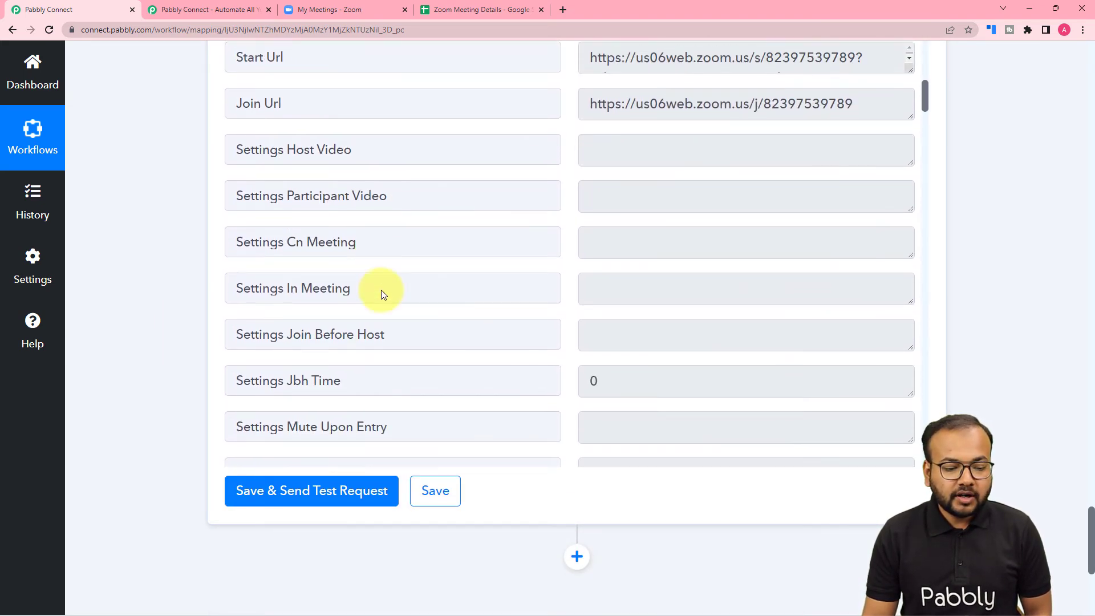
# - Reload the upcoming meetings in Zoom and compare the newly created meeting with the row in the Zoom Meeting Details sheet
pyautogui.click(303, 9)
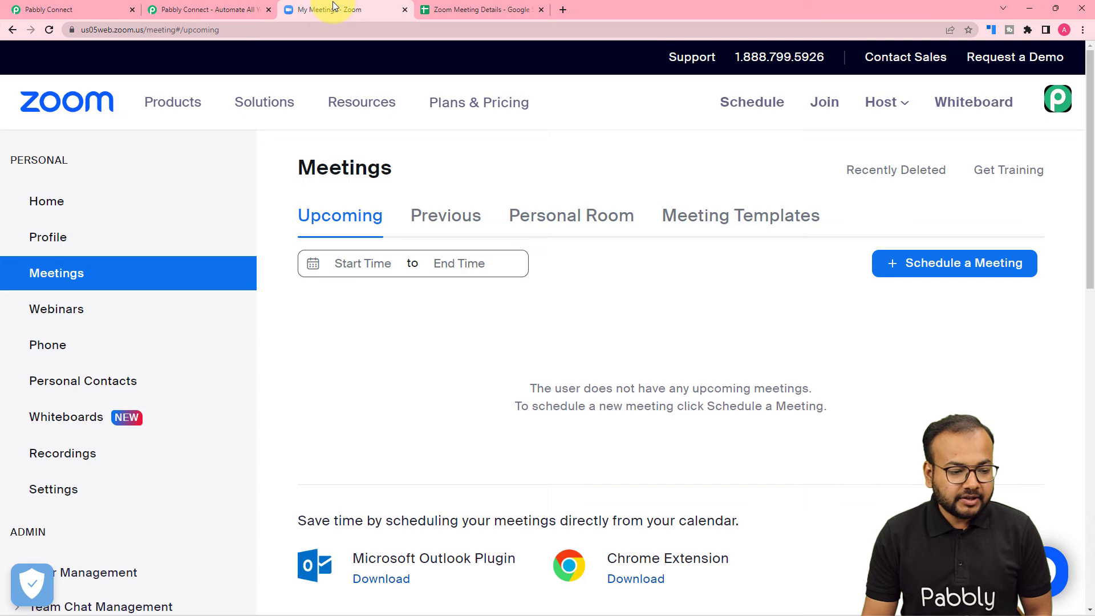
pyautogui.click(50, 30)
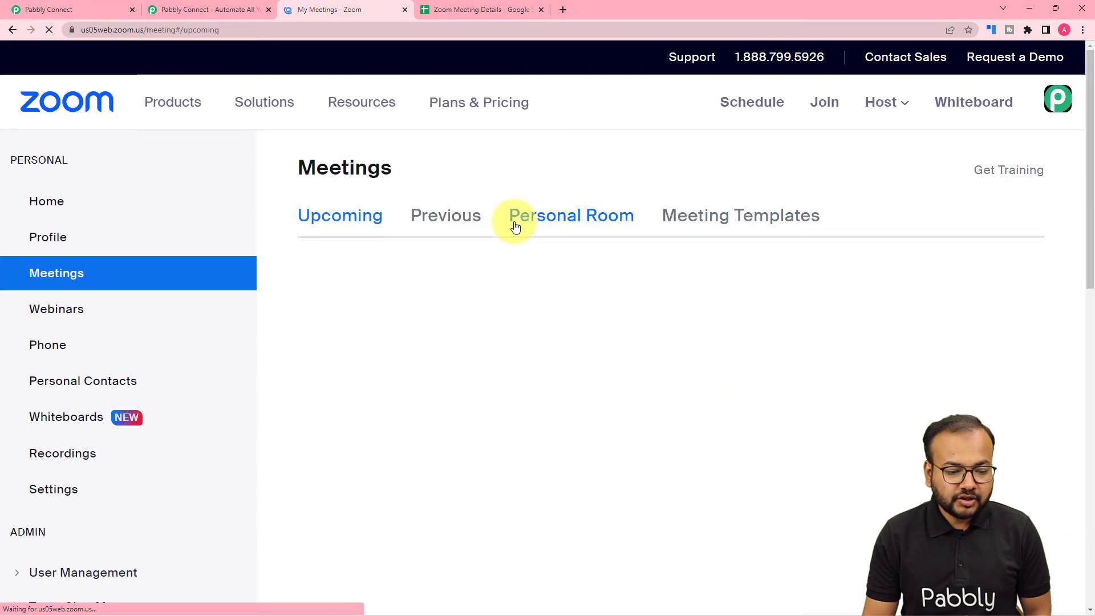
pyautogui.scroll(-2, 515, 227)
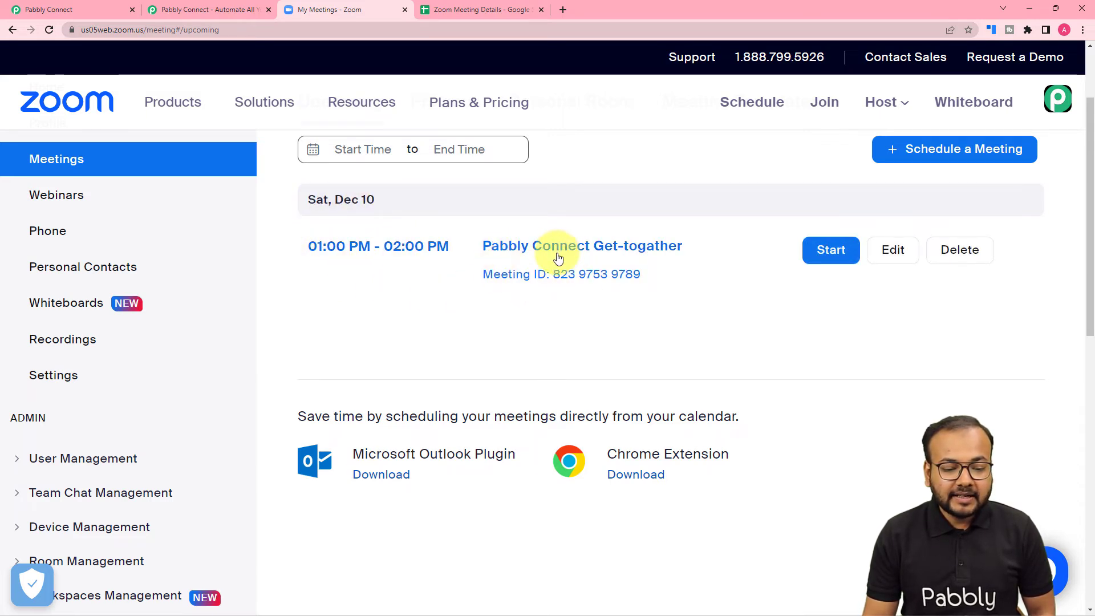
pyautogui.click(453, 8)
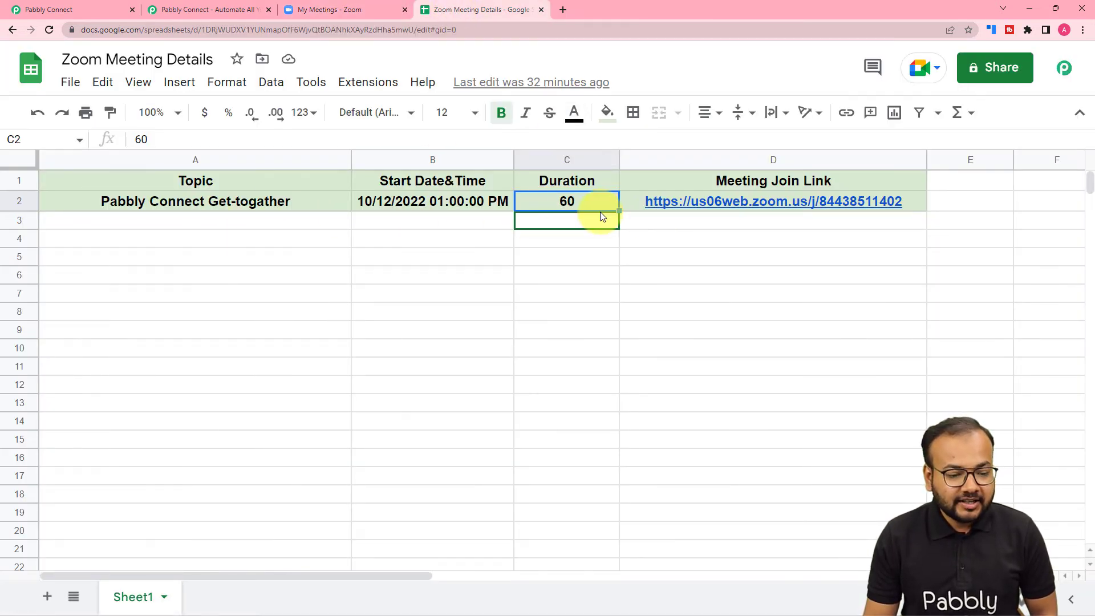
pyautogui.click(317, 8)
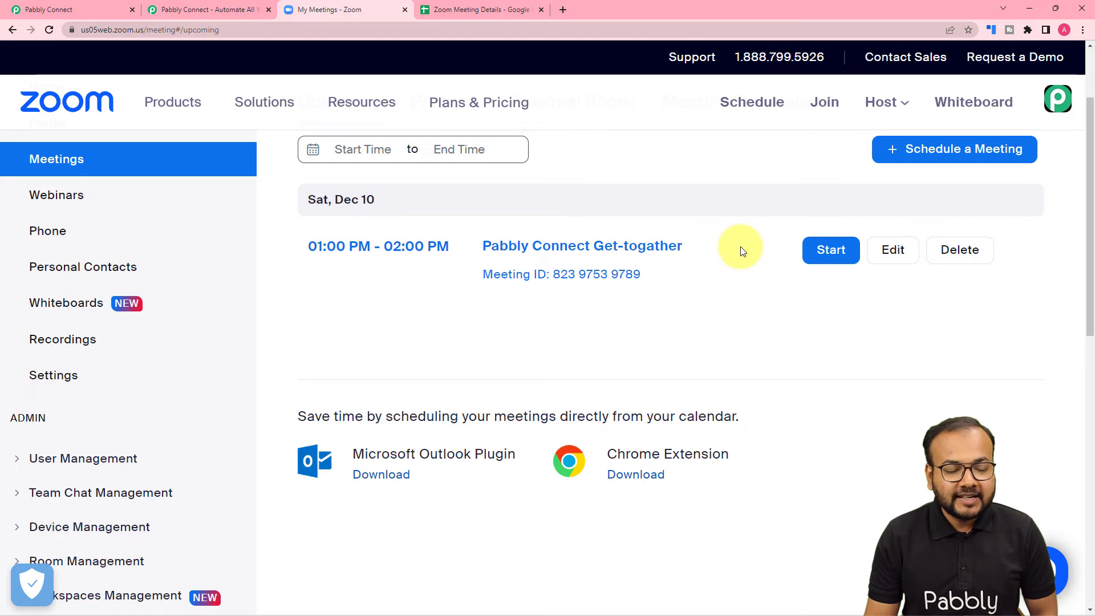
pyautogui.click(91, 5)
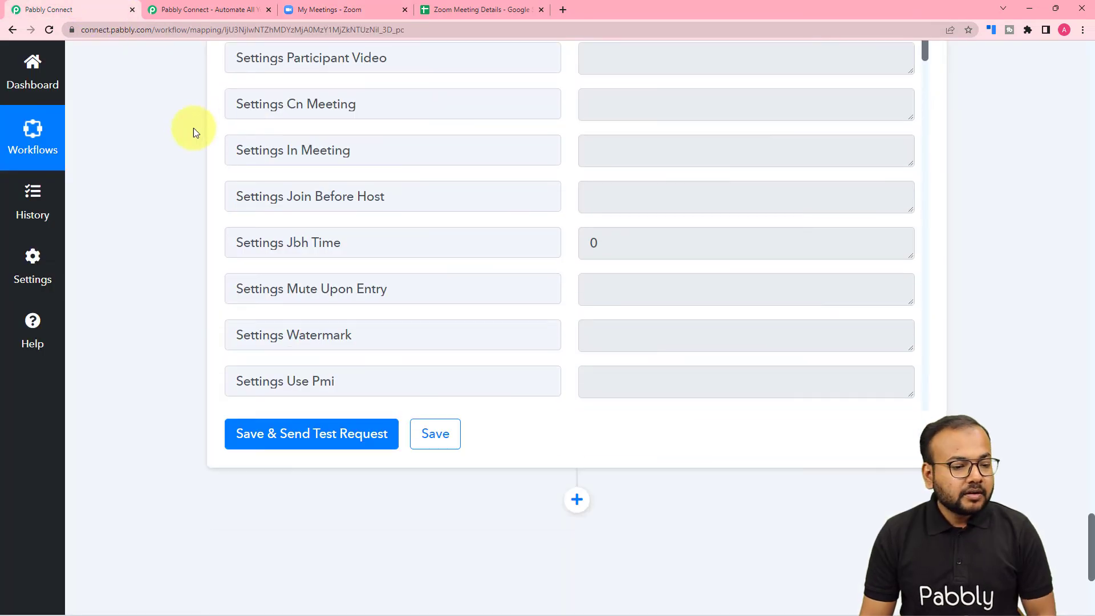
# - Locate the Join Url in the Zoom response and check the Meeting Join Link cell D2 in the Zoom Meeting Details sheet
pyautogui.click(502, 13)
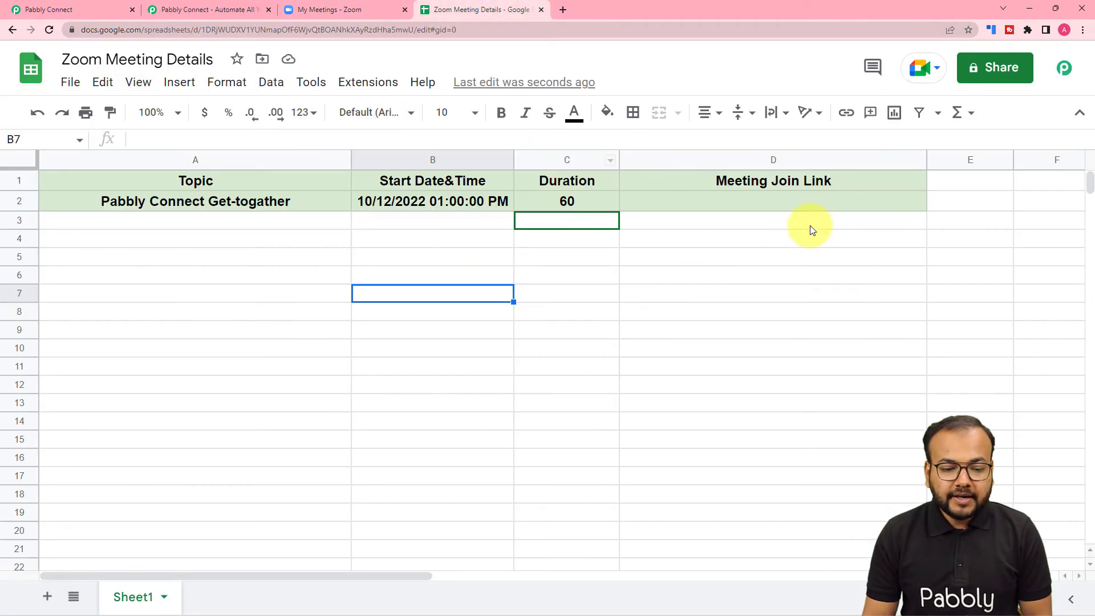
pyautogui.click(676, 205)
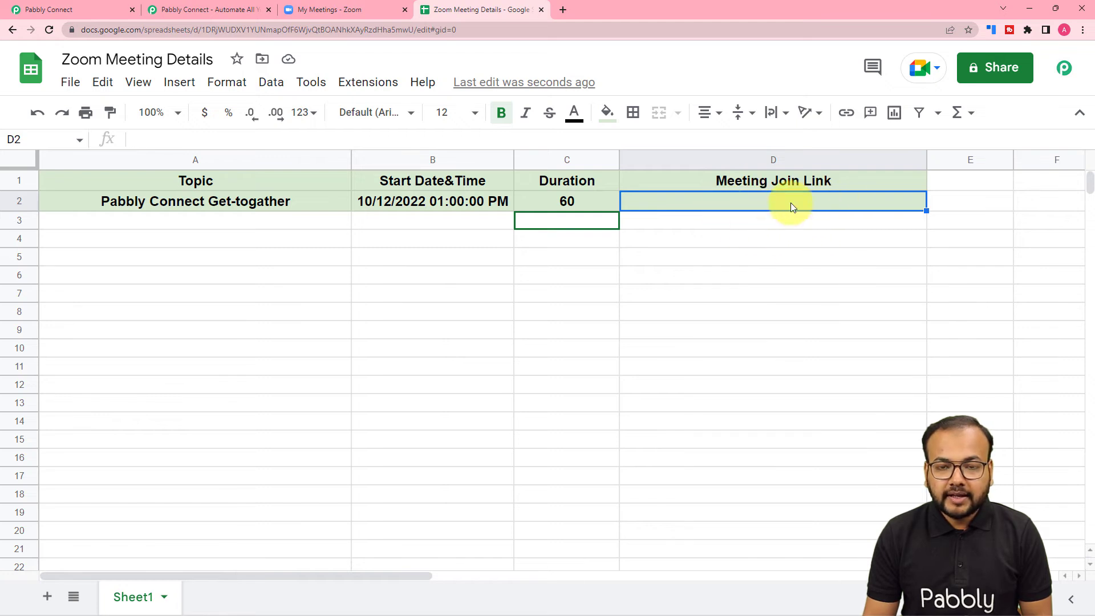
pyautogui.click(35, 8)
pyautogui.scroll(3, 163, 233)
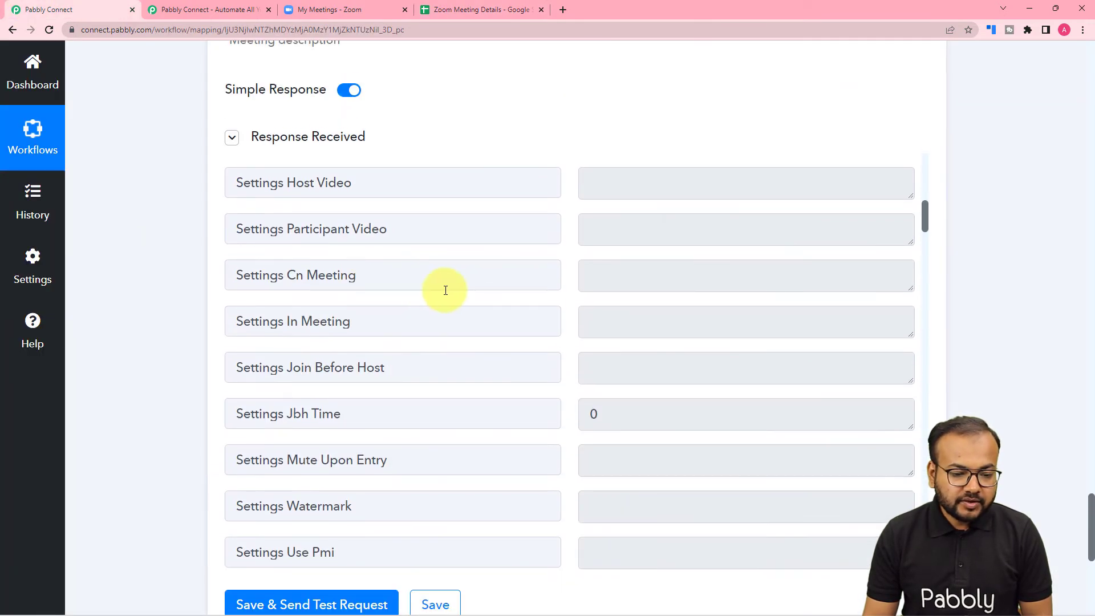
pyautogui.scroll(-5, 445, 290)
pyautogui.scroll(-15, 445, 291)
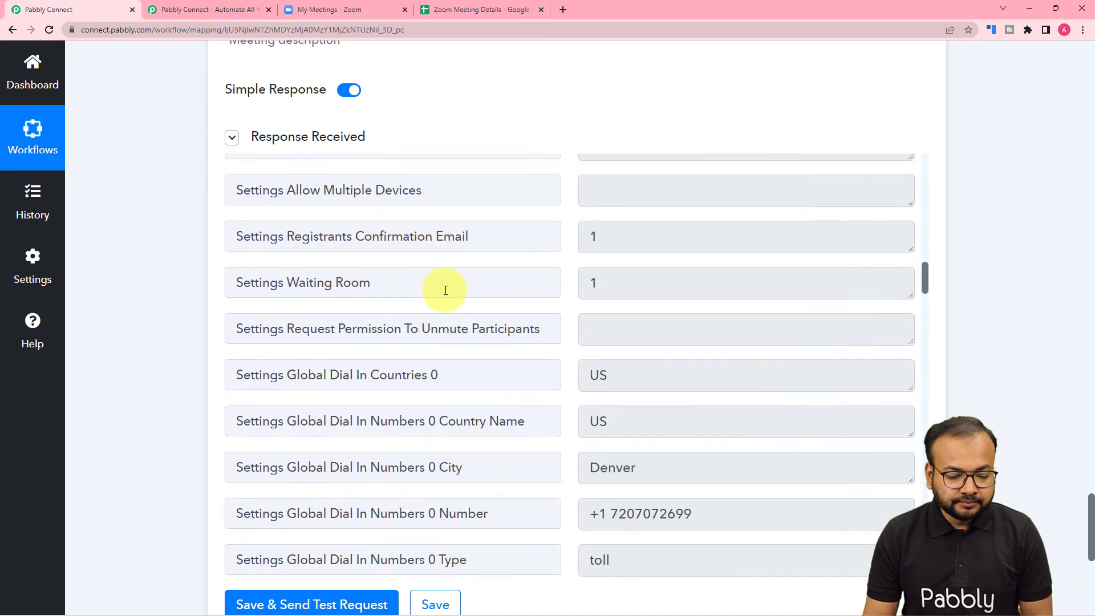
pyautogui.scroll(-13, 446, 290)
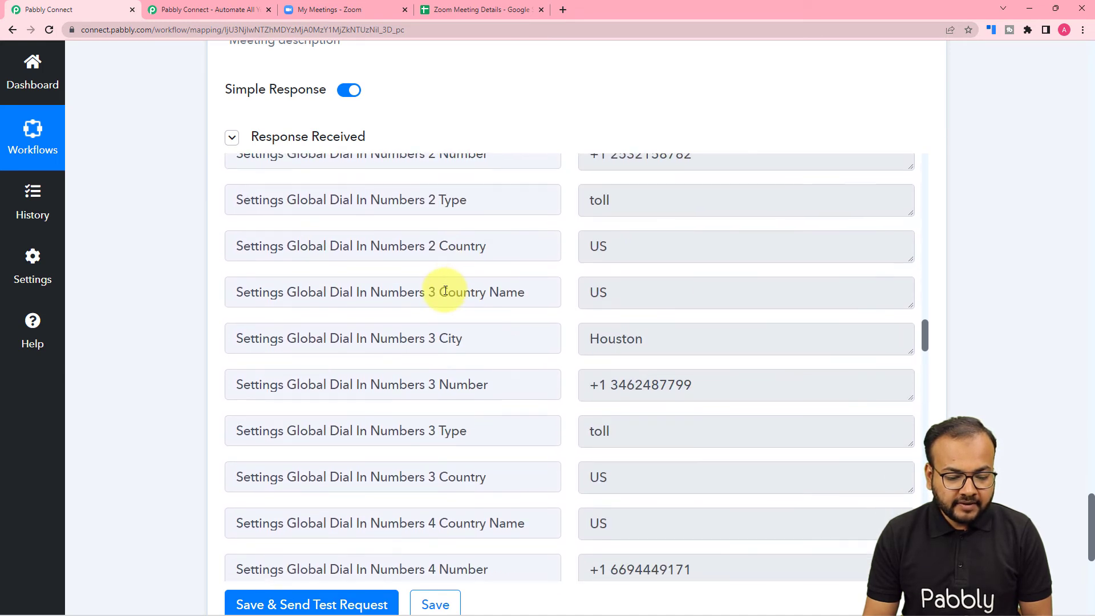
pyautogui.scroll(-15, 445, 290)
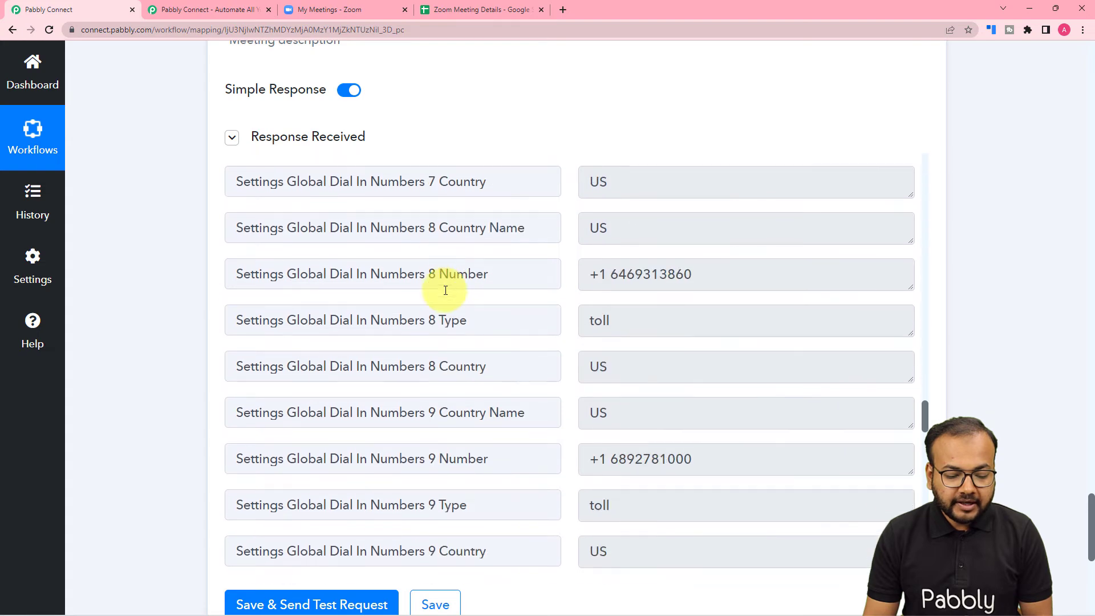
pyautogui.scroll(-11, 445, 290)
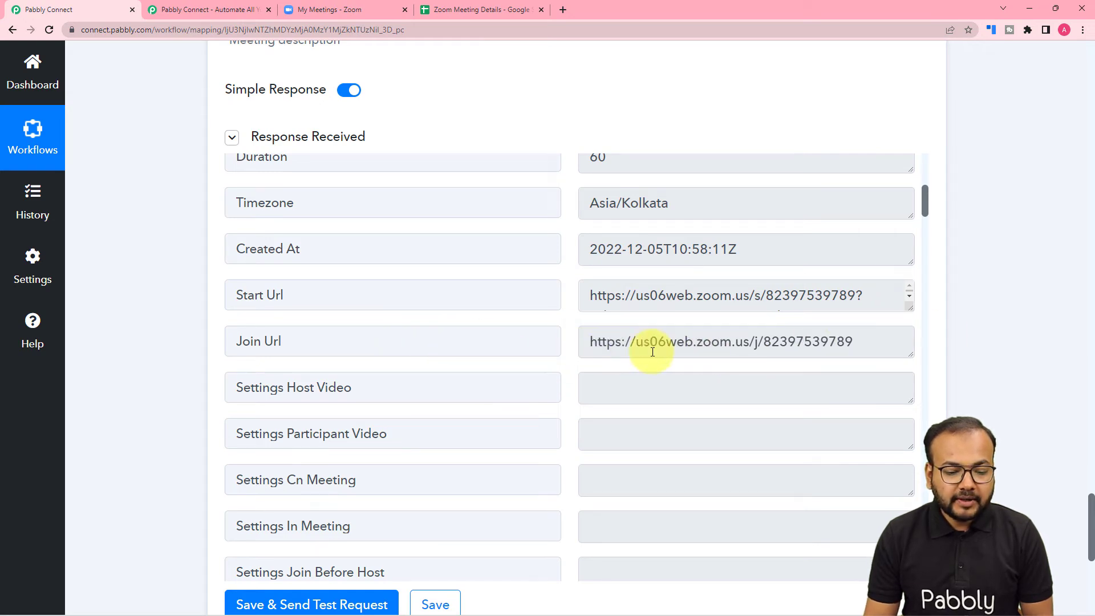
pyautogui.click(474, 7)
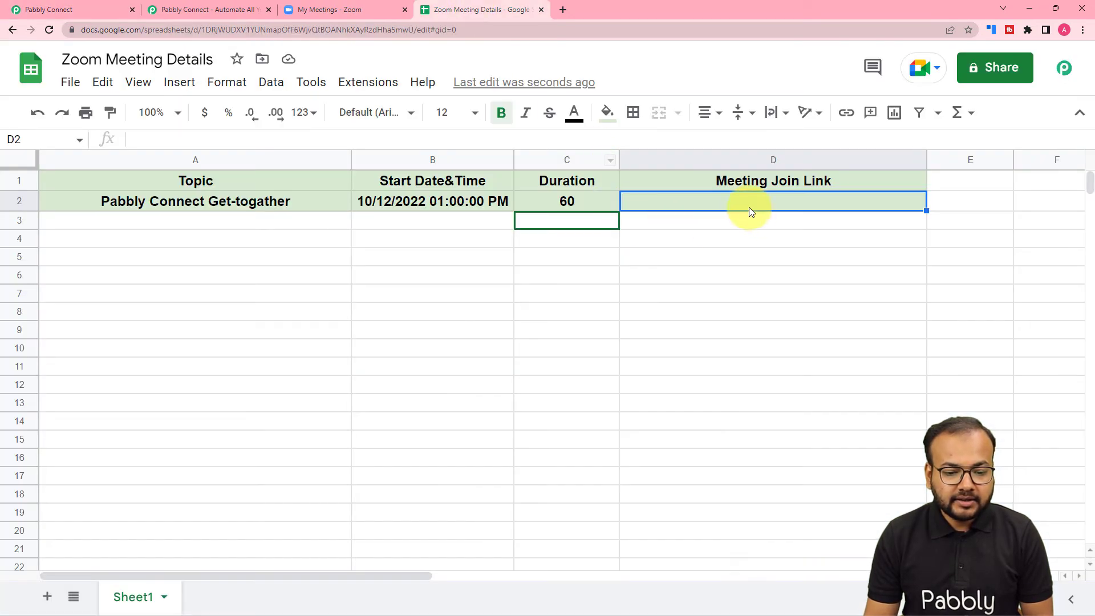
# - Return to the Pabbly Connect workflow and add a Google Sheets action after the Zoom Create a Meeting step
pyautogui.click(114, 10)
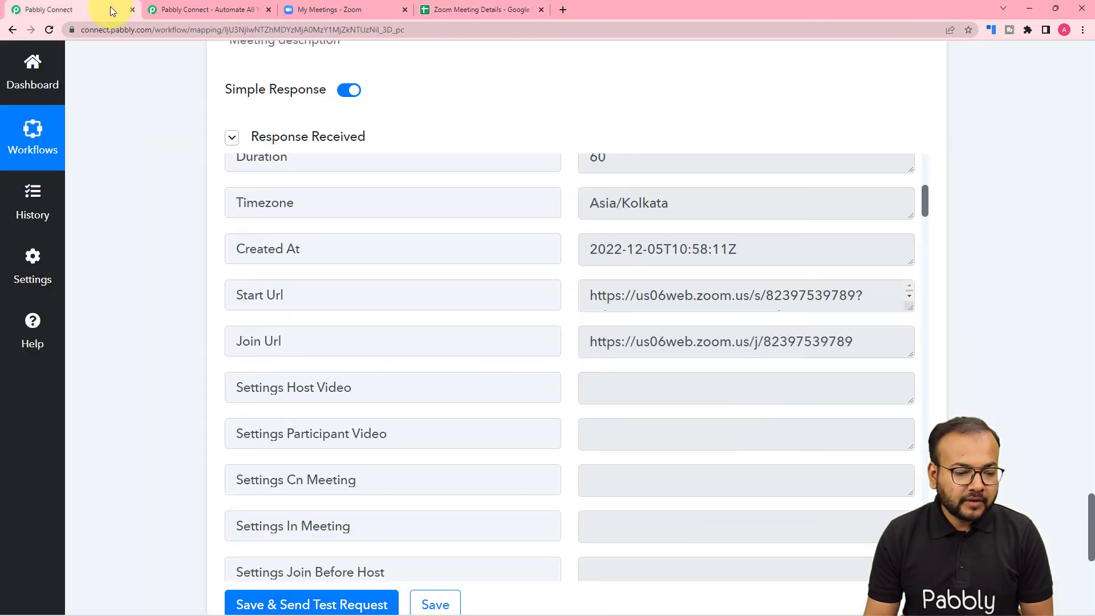
pyautogui.scroll(-7, 112, 233)
pyautogui.click(576, 271)
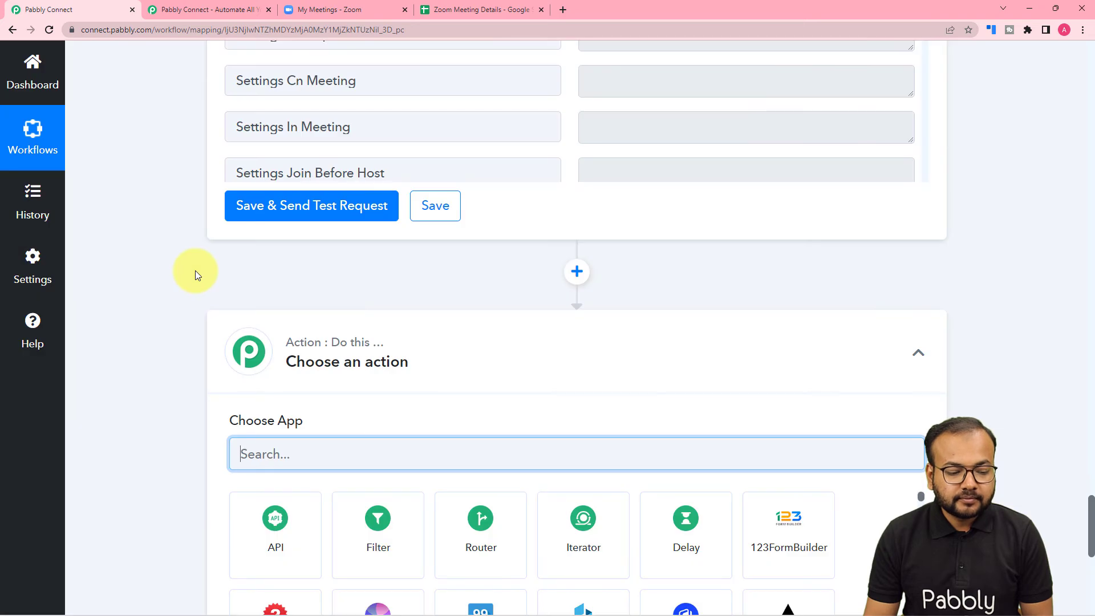
pyautogui.write('goo')
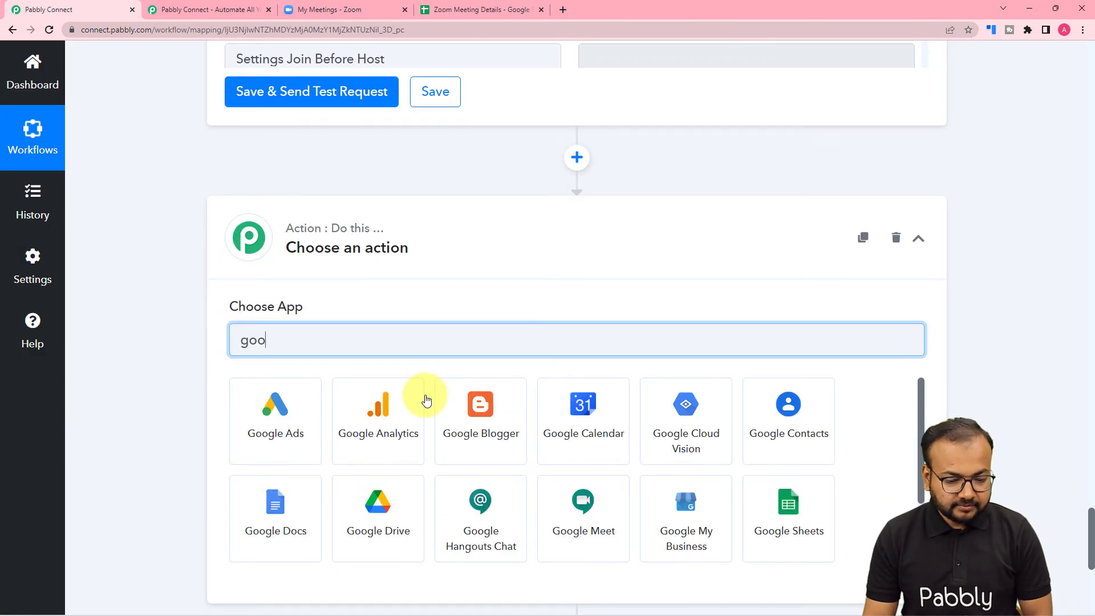
pyautogui.click(788, 513)
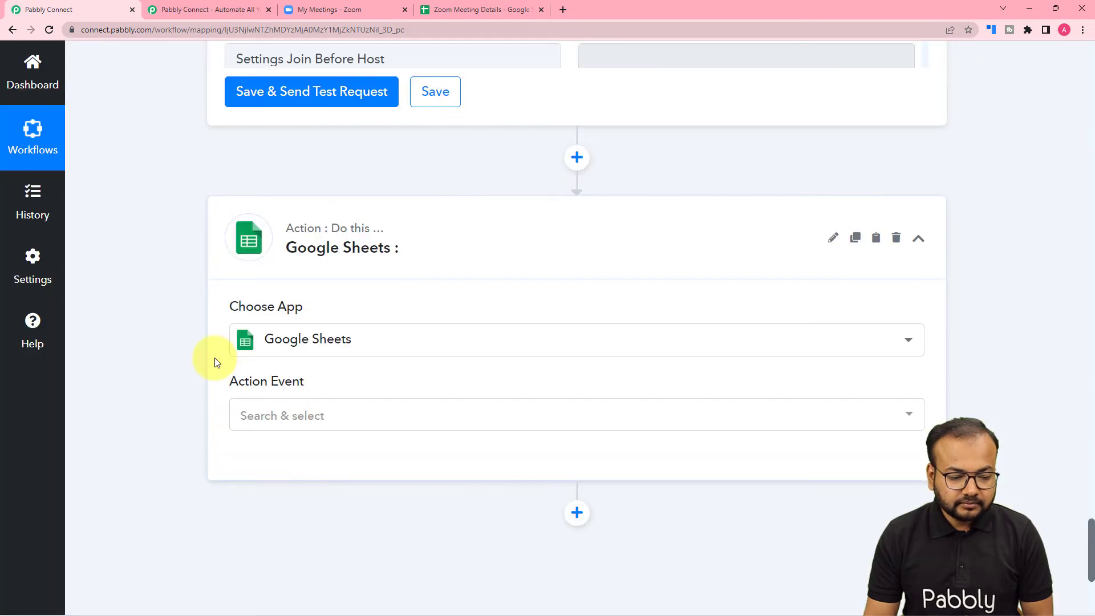
# - Set the new Google Sheets action's event to Update Cell Value
pyautogui.click(342, 241)
pyautogui.scroll(-6, 353, 386)
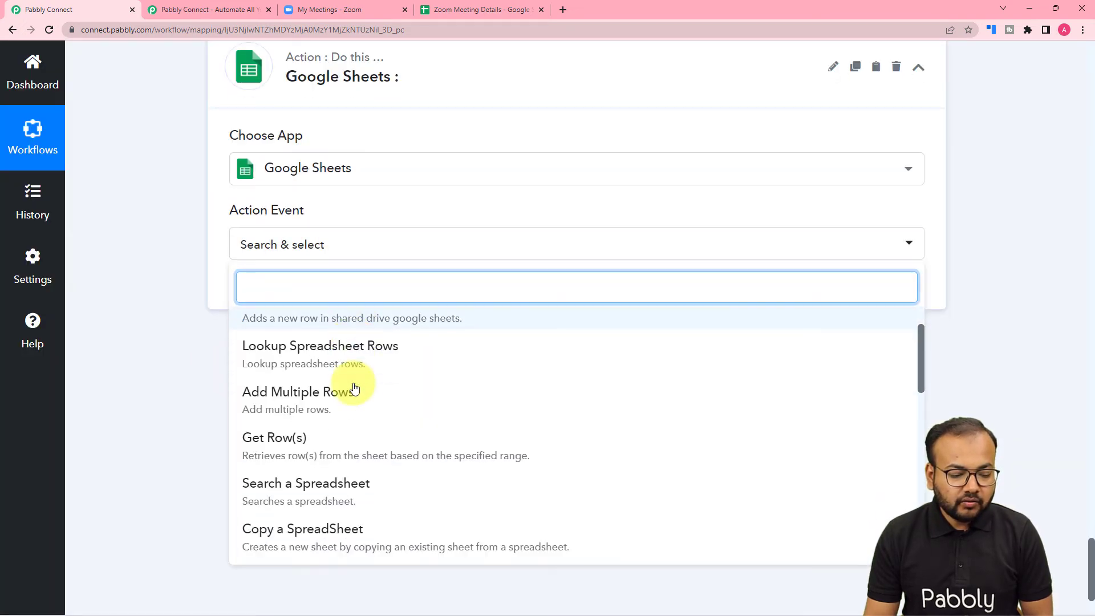
pyautogui.scroll(-3, 354, 387)
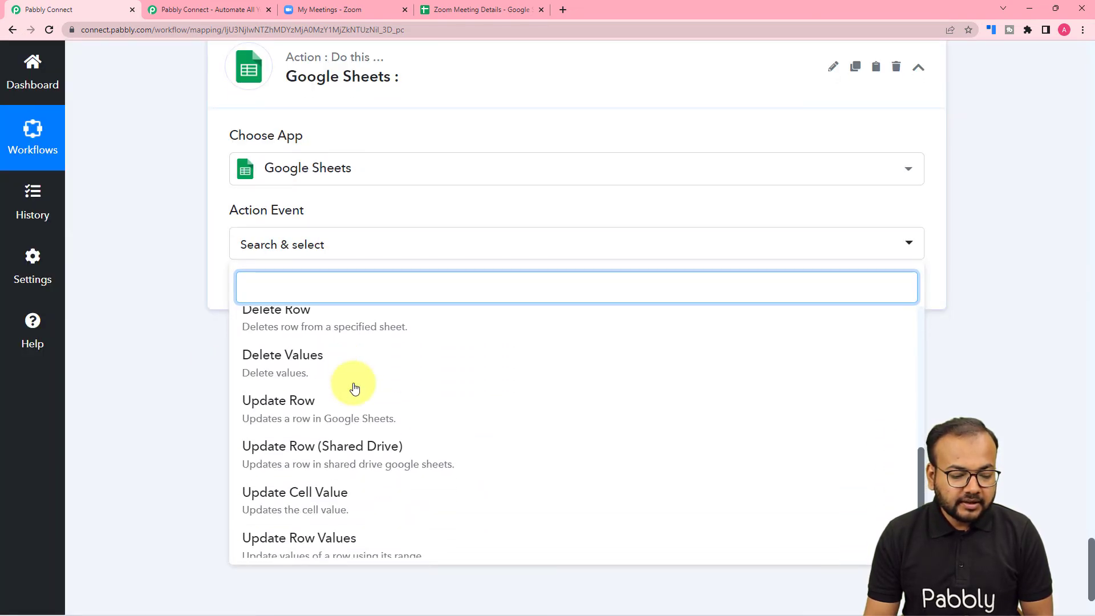
pyautogui.scroll(-2, 308, 407)
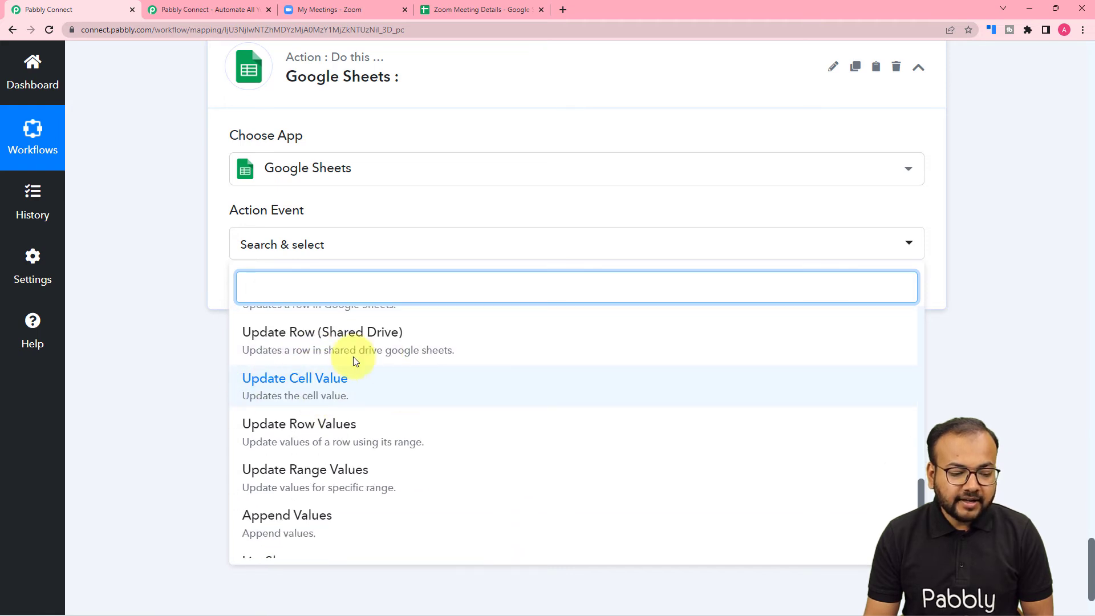
pyautogui.click(318, 379)
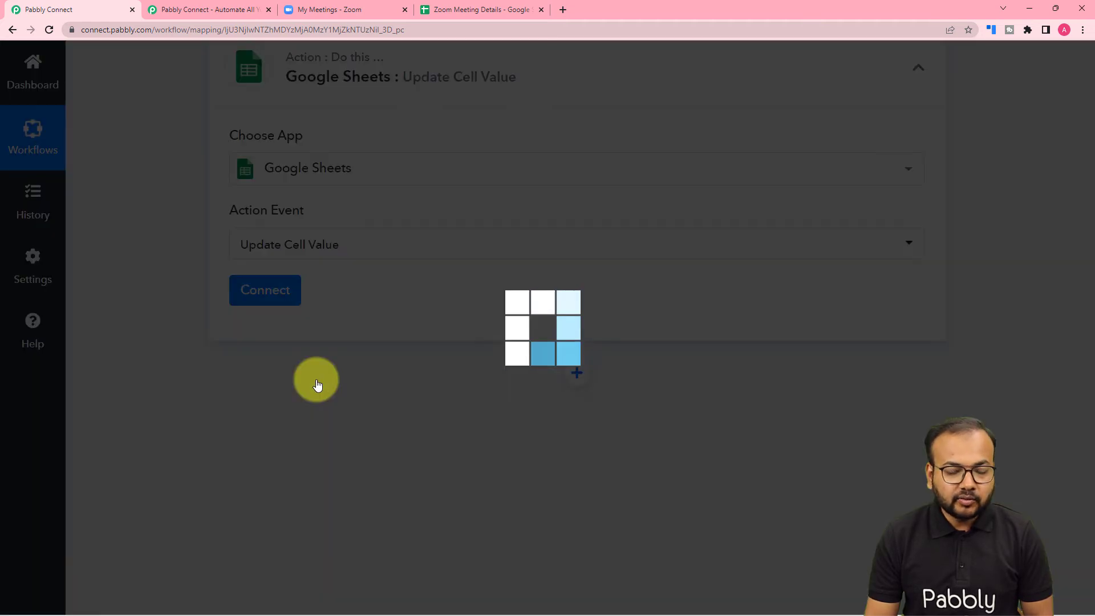
# - Connect the Update Cell Value action through the existing Google Sheets #783 connection and choose the Zoom Meeting Details spreadsheet
pyautogui.click(264, 288)
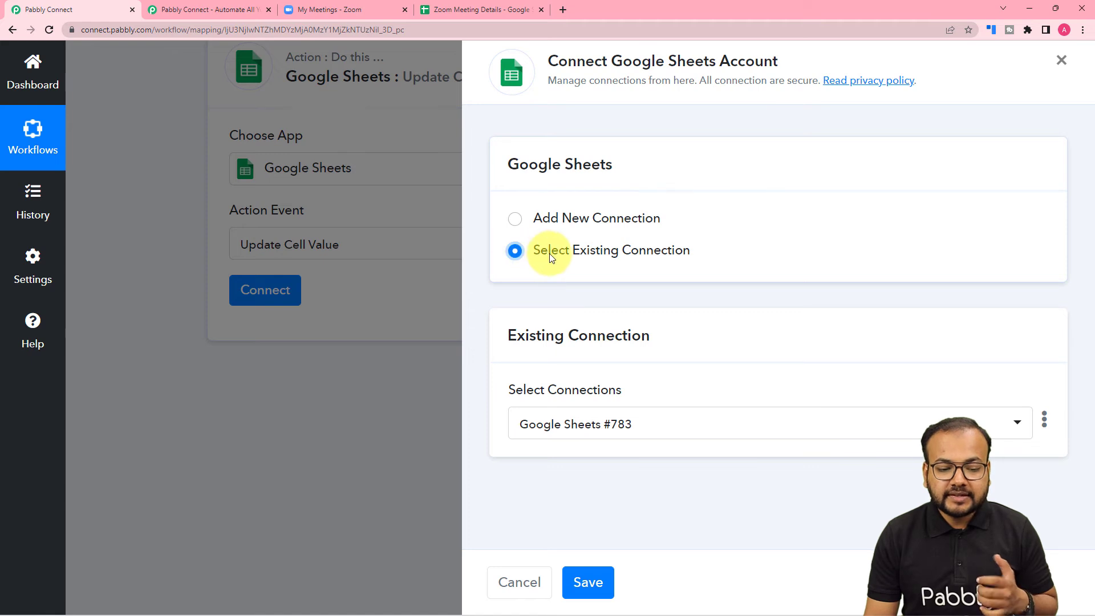
pyautogui.click(588, 581)
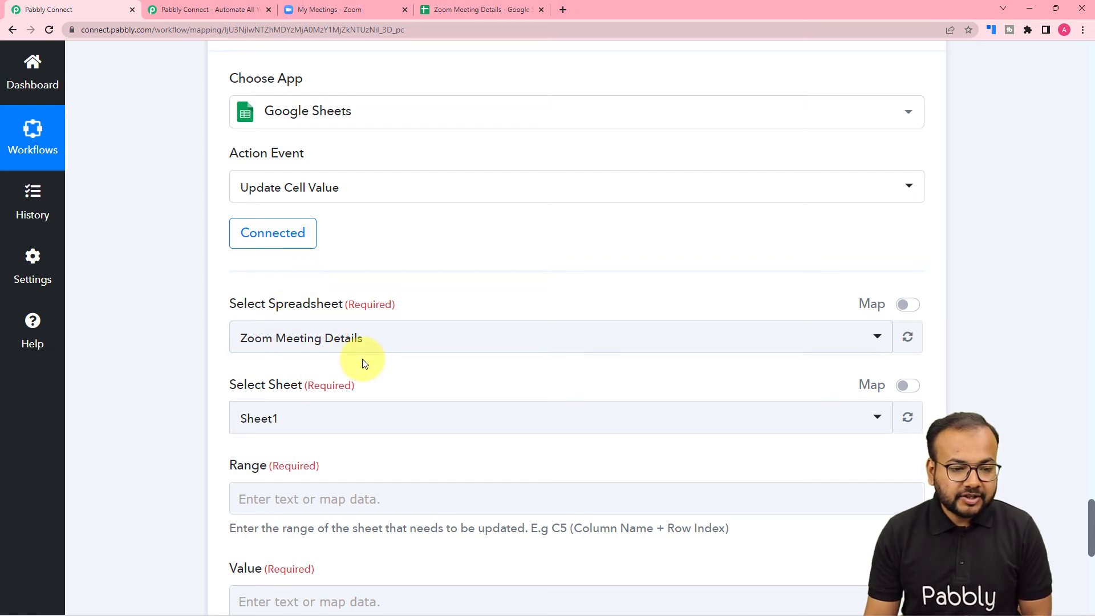
pyautogui.click(501, 9)
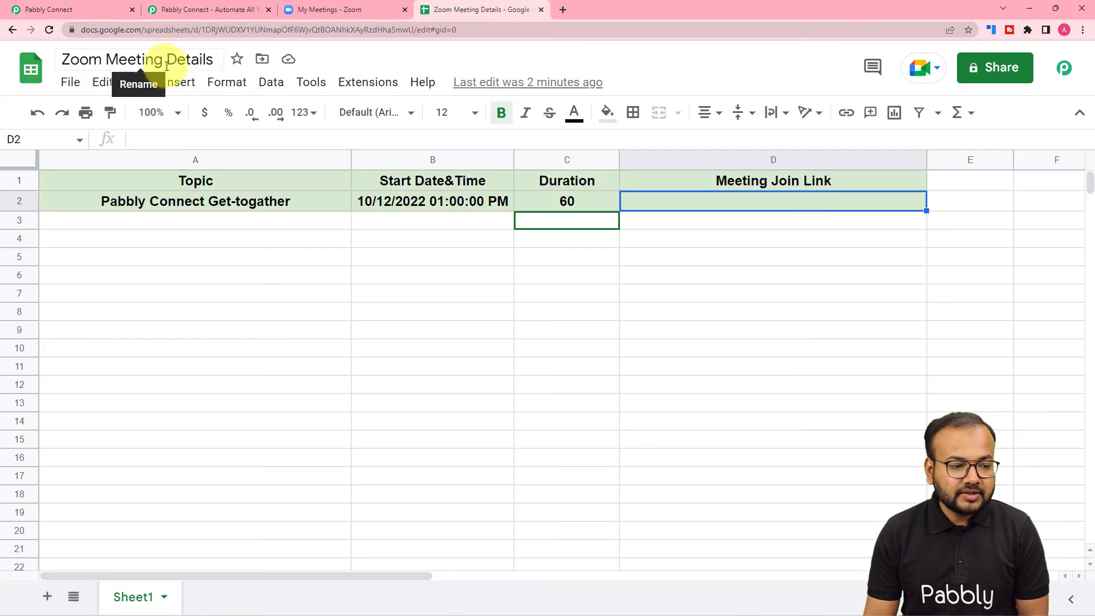
pyautogui.click(34, 5)
pyautogui.click(335, 338)
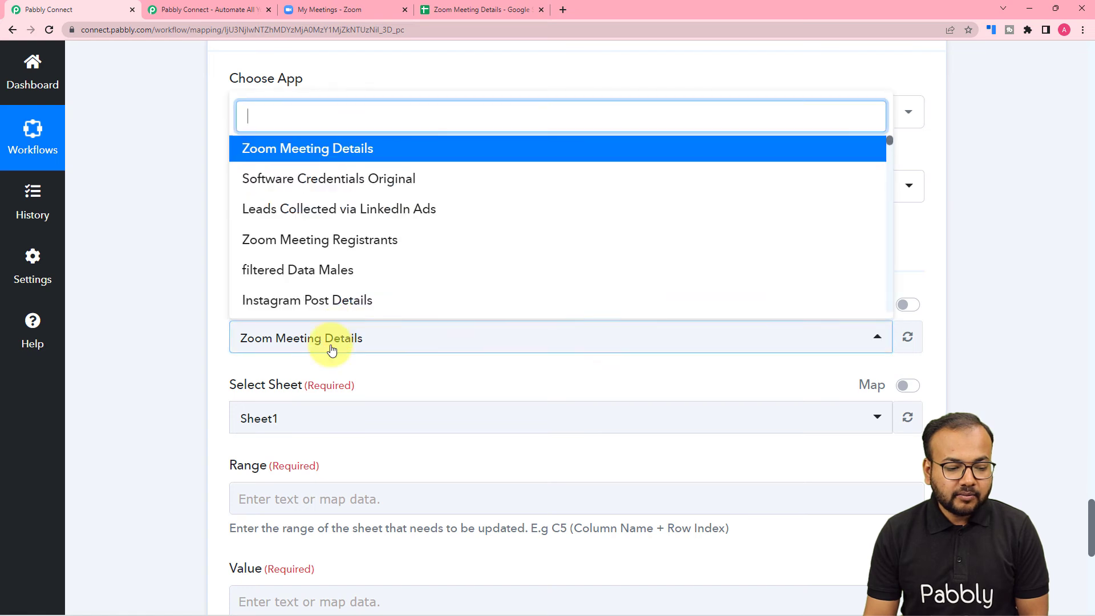
pyautogui.click(271, 148)
# - Check the sheet name in the Zoom Meeting Details spreadsheet and keep Sheet1 as the sheet to update
pyautogui.scroll(-4, 165, 187)
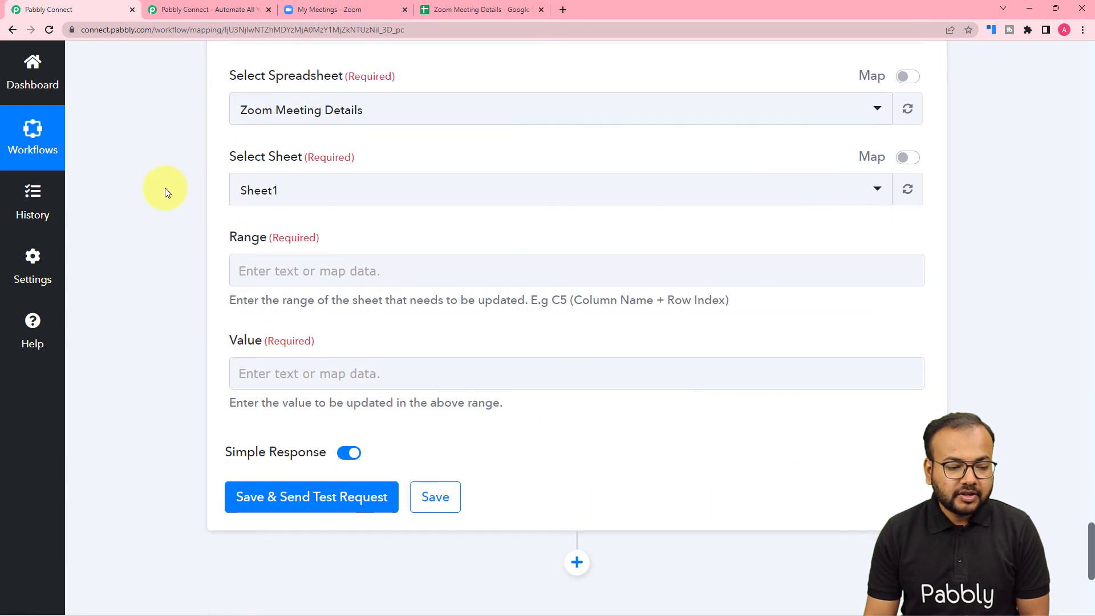
pyautogui.click(484, 11)
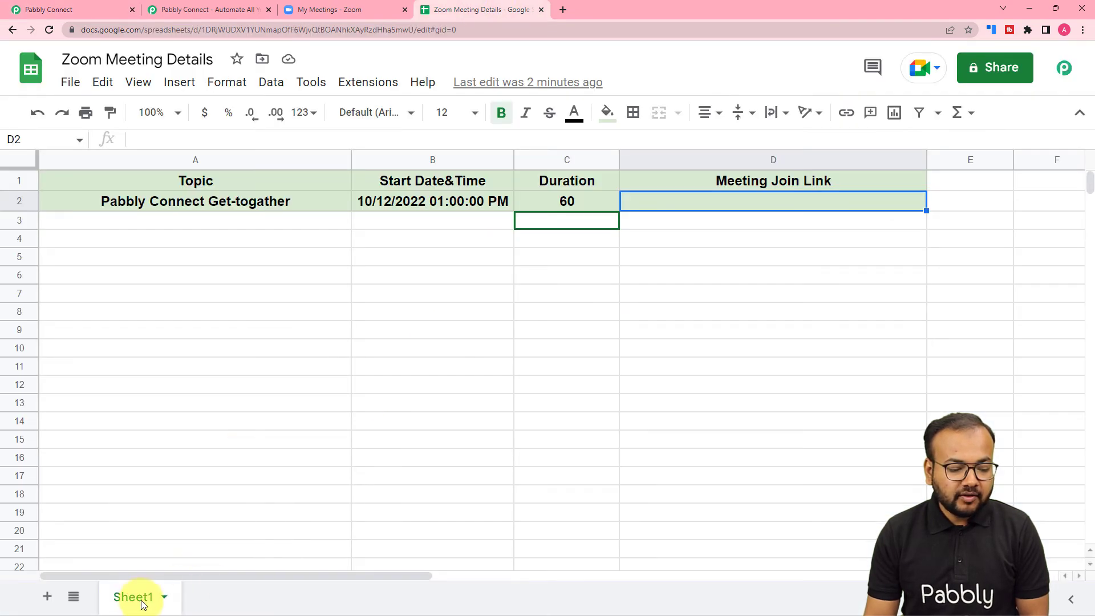
pyautogui.click(33, 16)
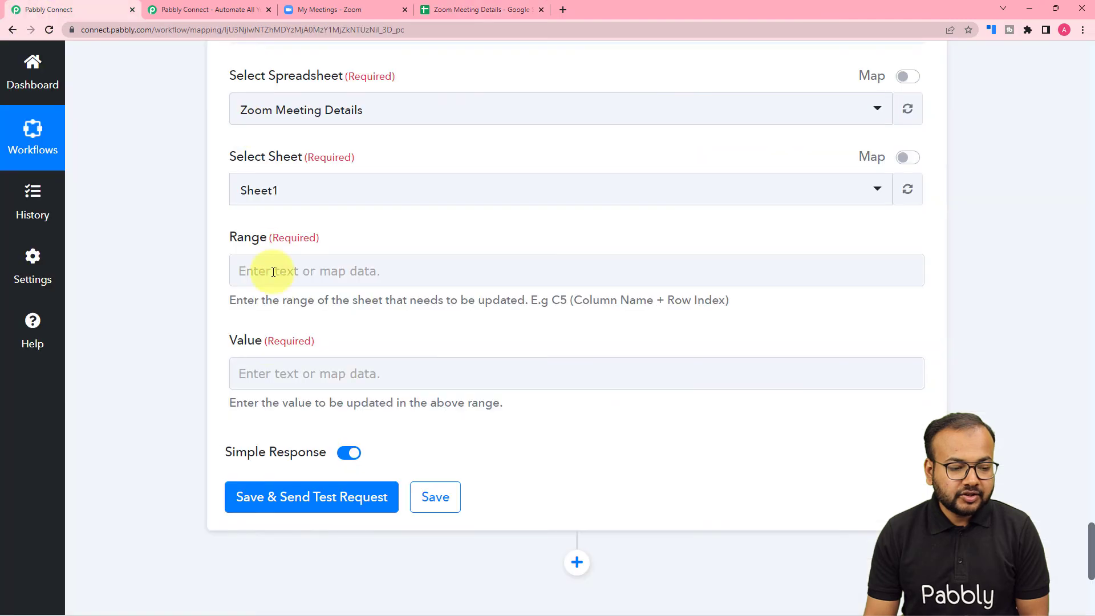
pyautogui.click(296, 183)
pyautogui.click(186, 186)
# - Check the Meeting Join Link column in the spreadsheet and enter its column letter D as the action's Range
pyautogui.scroll(-3, 186, 186)
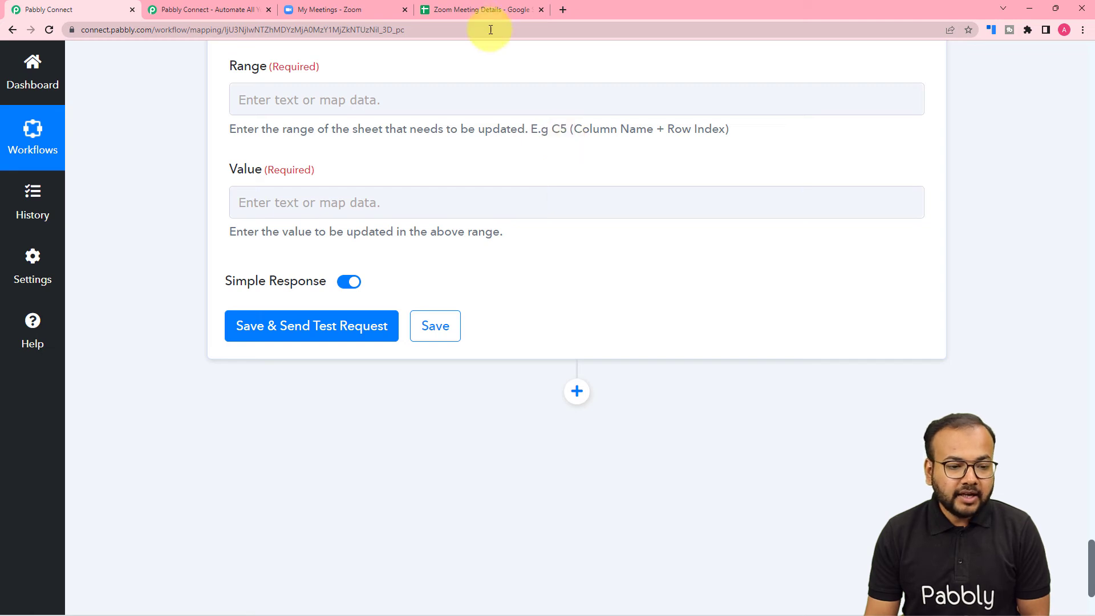
pyautogui.click(484, 9)
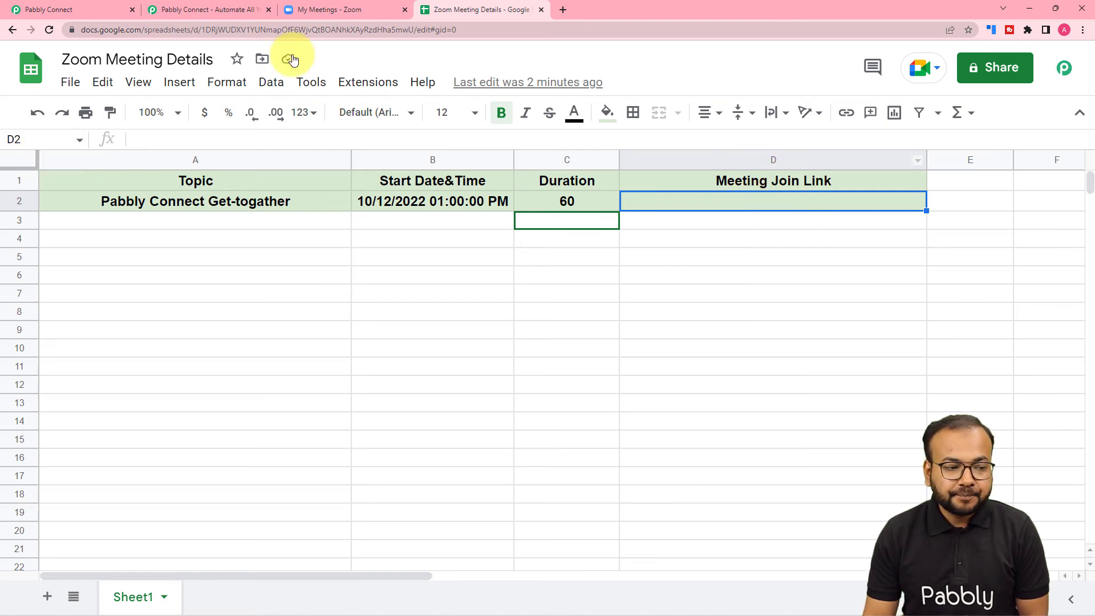
pyautogui.click(85, 10)
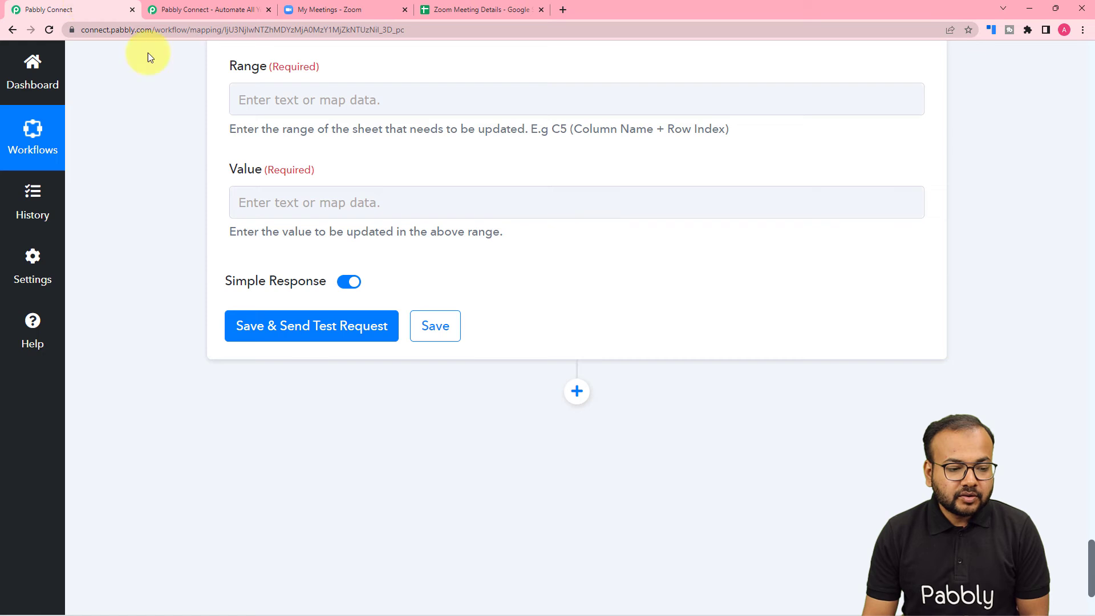
pyautogui.click(318, 108)
pyautogui.write('D')
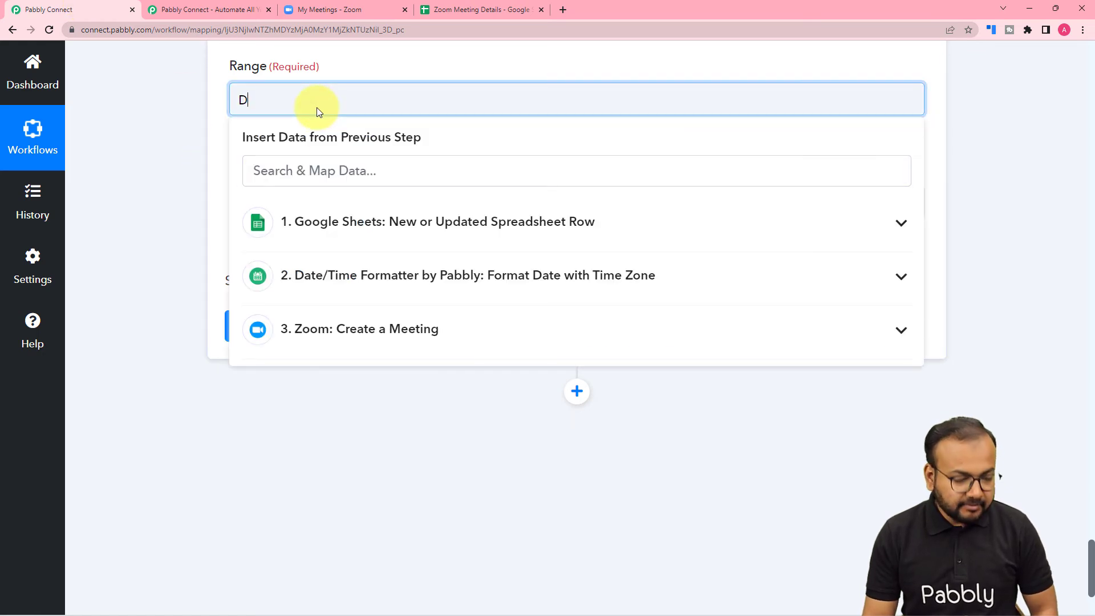
pyautogui.click(197, 142)
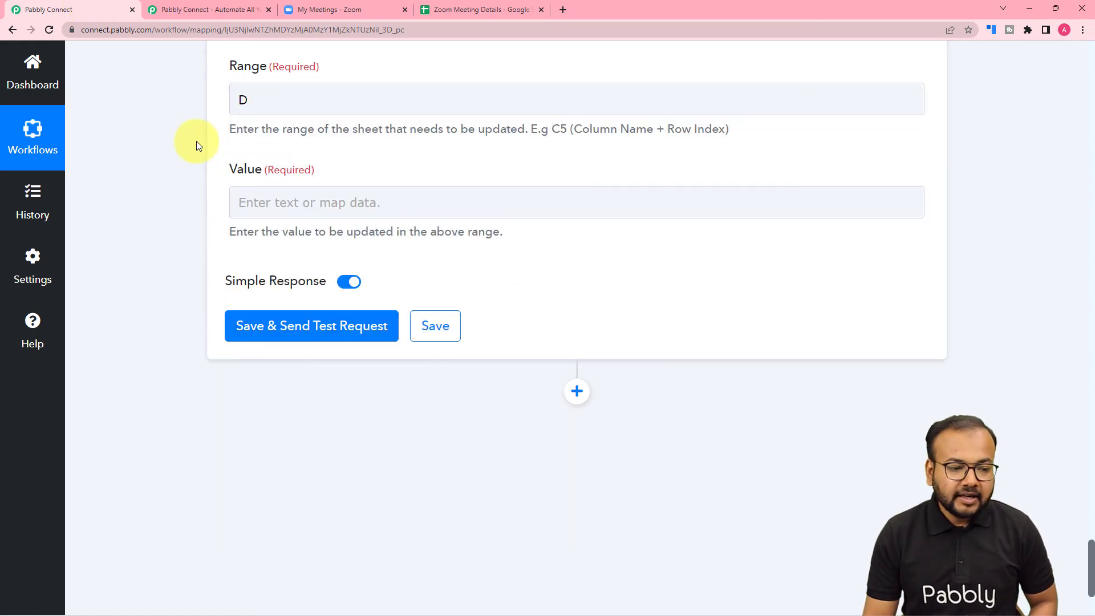
# - Complete the Range by mapping RowIndex from the New or Updated Spreadsheet Row trigger directly after the D
pyautogui.click(447, 11)
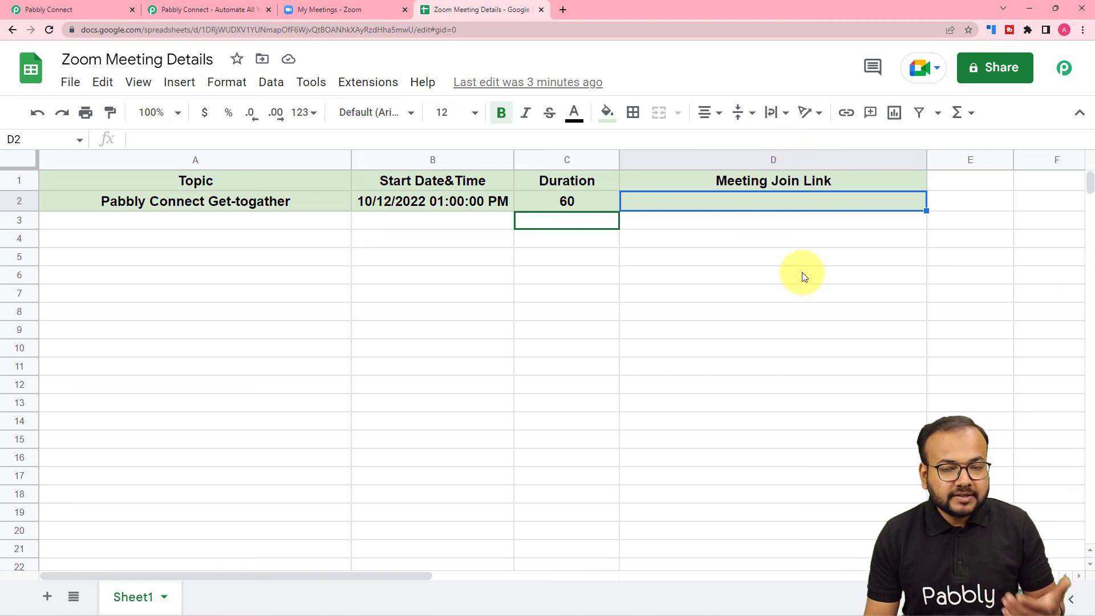
pyautogui.click(90, 12)
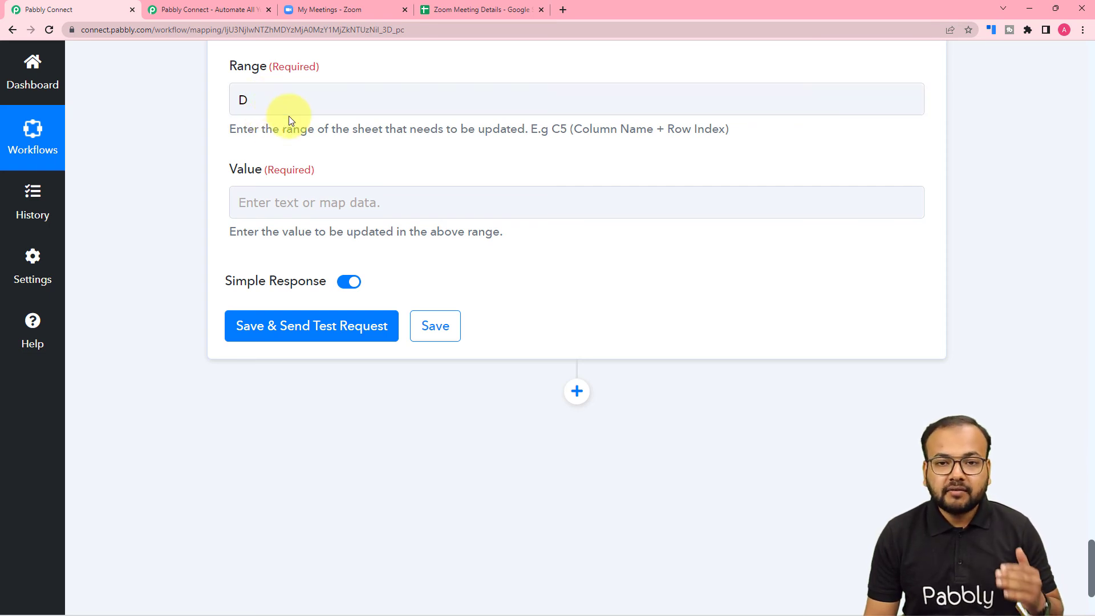
pyautogui.click(265, 100)
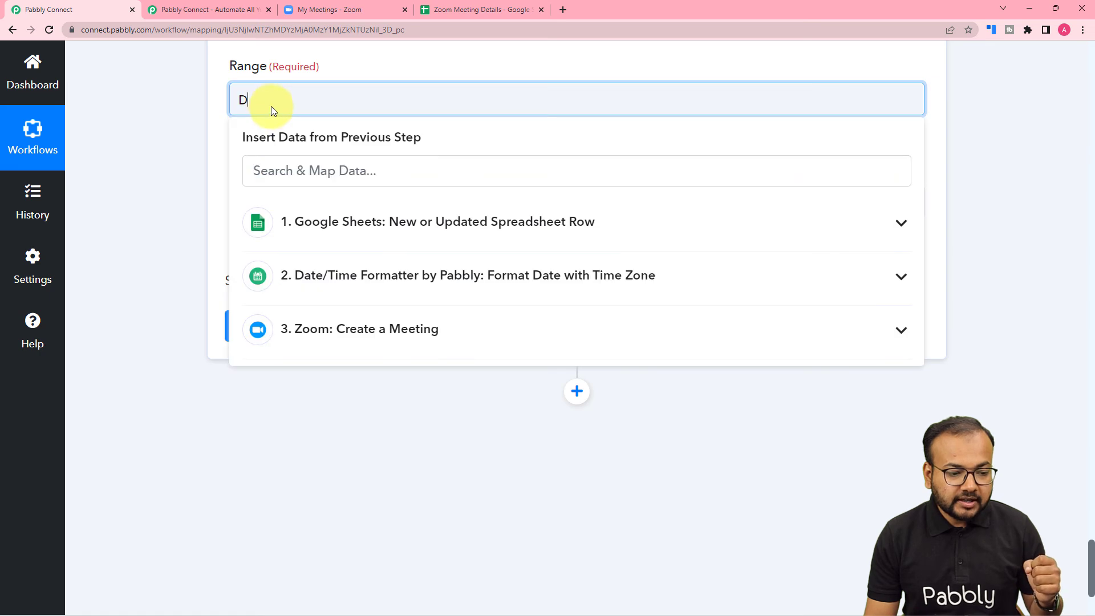
pyautogui.click(305, 244)
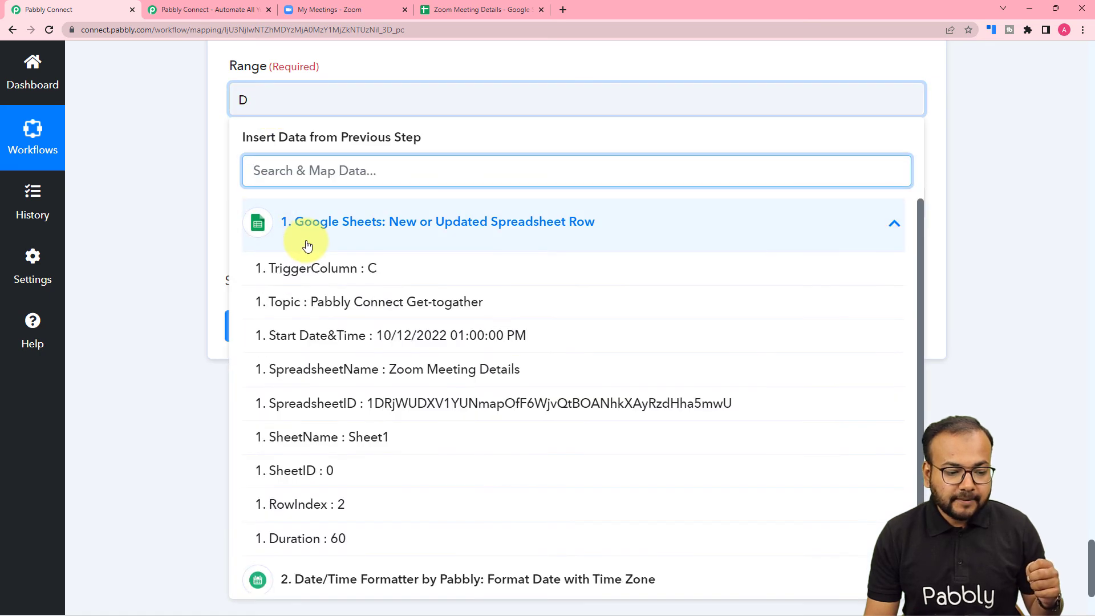
pyautogui.click(362, 517)
pyautogui.click(118, 286)
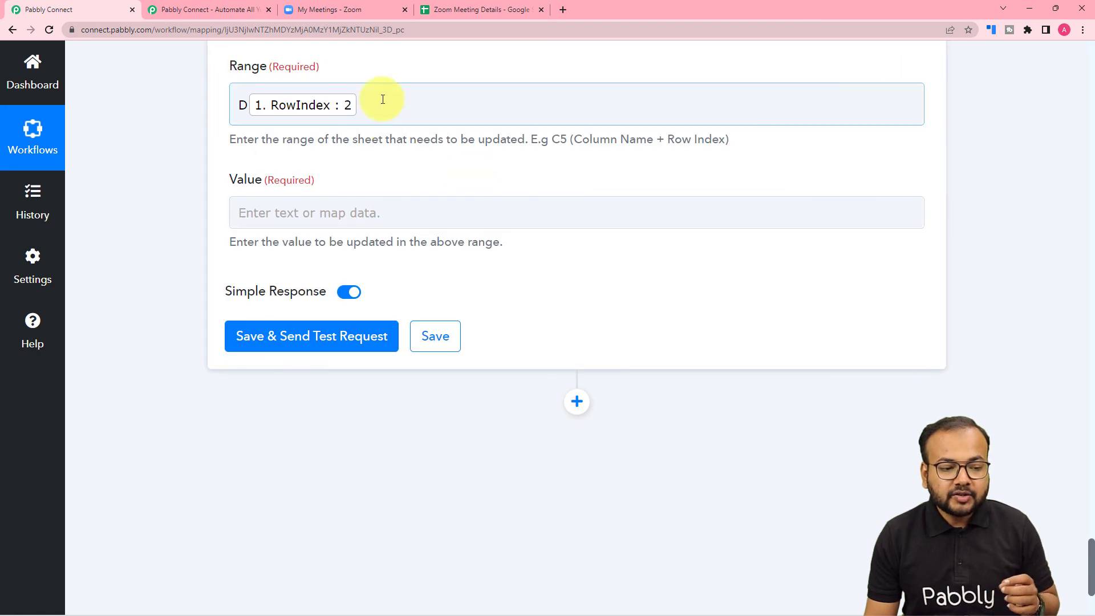
pyautogui.click(482, 132)
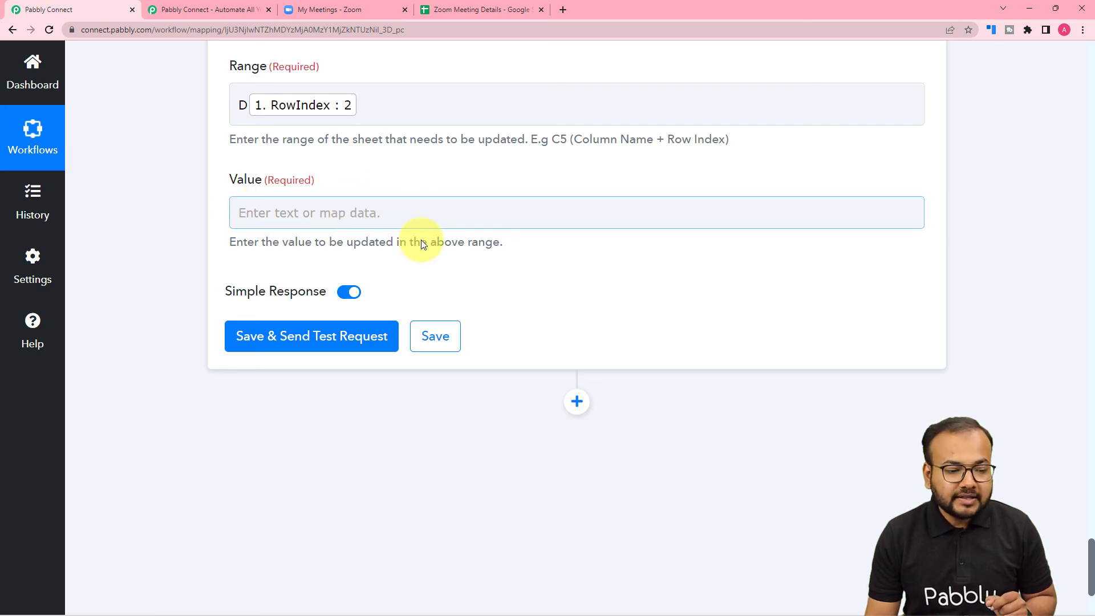
# - Map the Join Url from the Zoom Create a Meeting step into the Value field
pyautogui.click(408, 206)
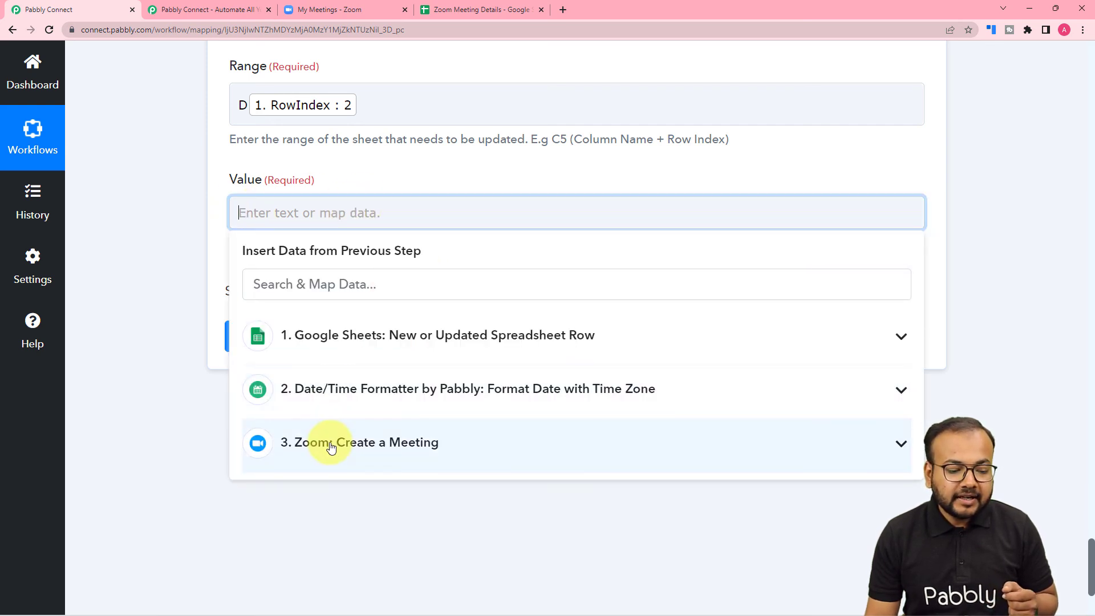
pyautogui.click(331, 447)
pyautogui.scroll(-5, 308, 508)
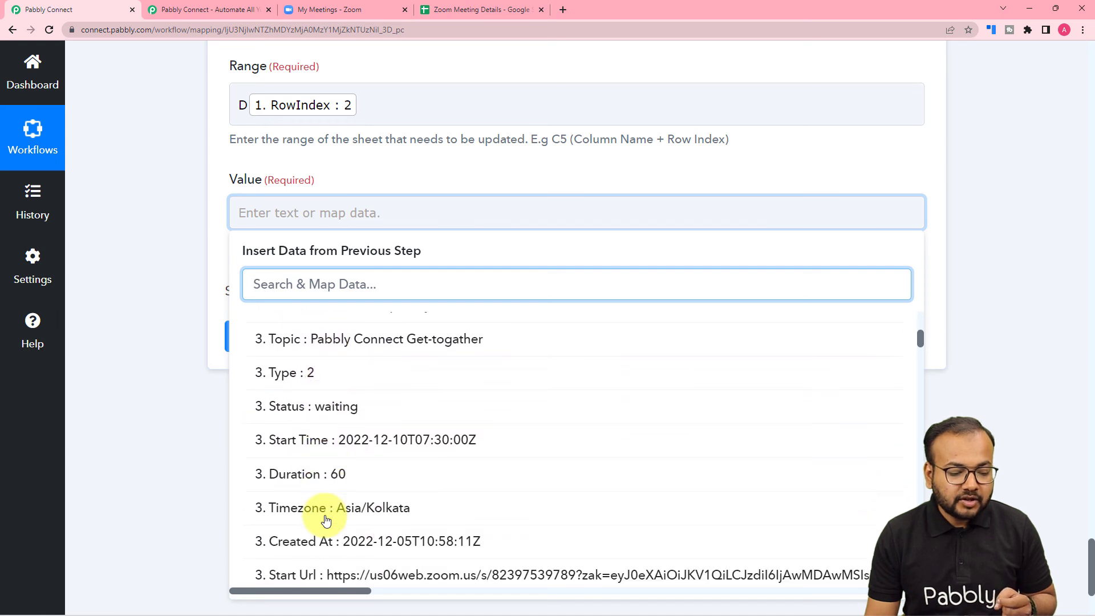
pyautogui.scroll(-3, 327, 520)
pyautogui.click(375, 495)
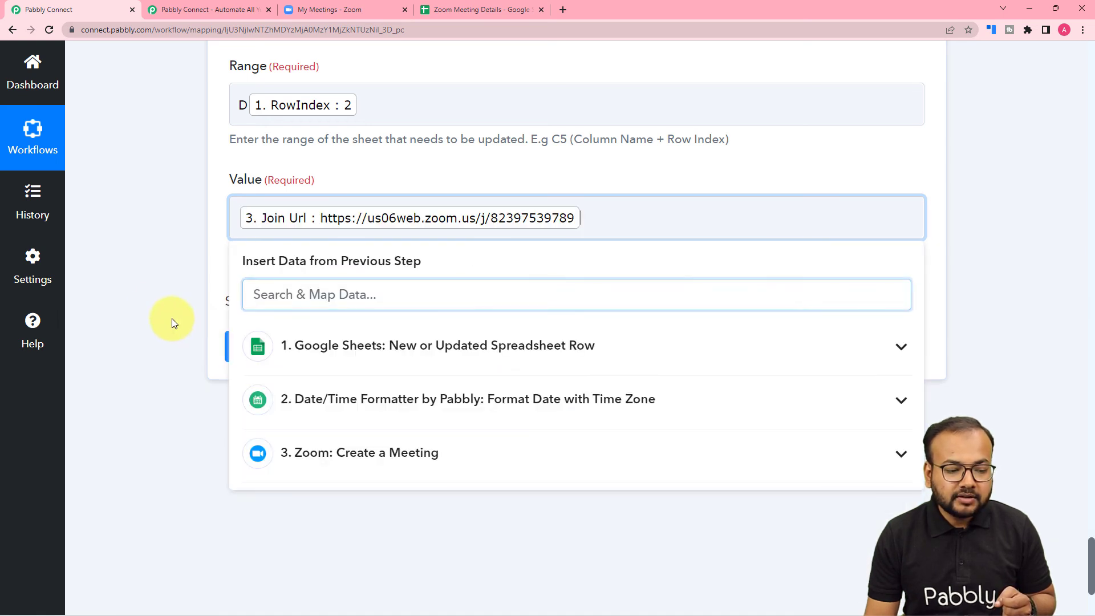
pyautogui.click(156, 302)
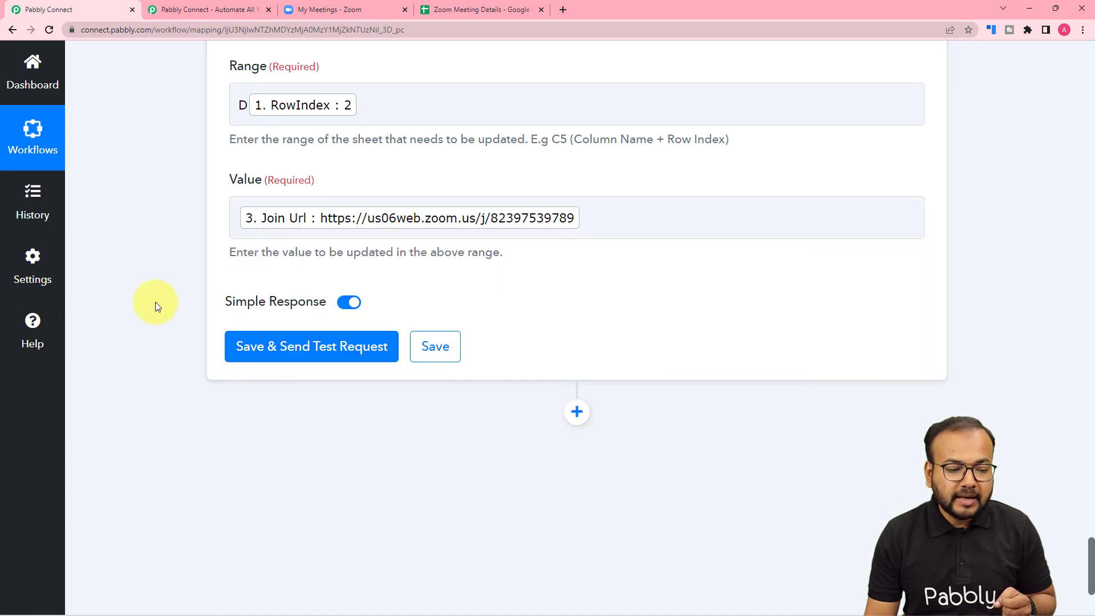
# - Save the action, send a test request, and check the Meeting Join Link cell in the Zoom Meeting Details sheet
pyautogui.click(280, 357)
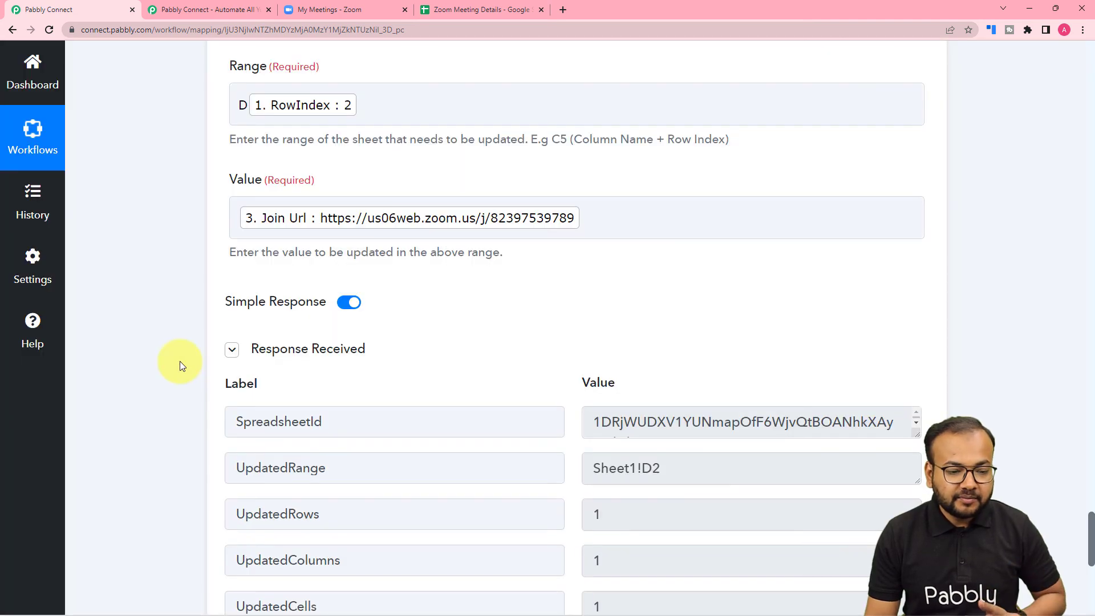
pyautogui.scroll(-2, 180, 361)
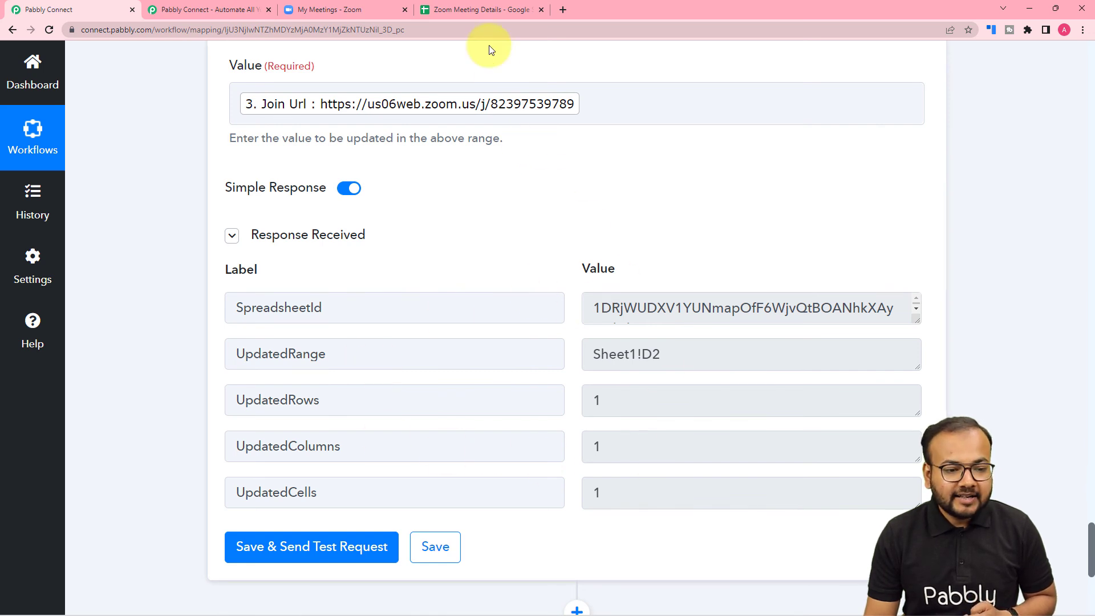
pyautogui.click(478, 8)
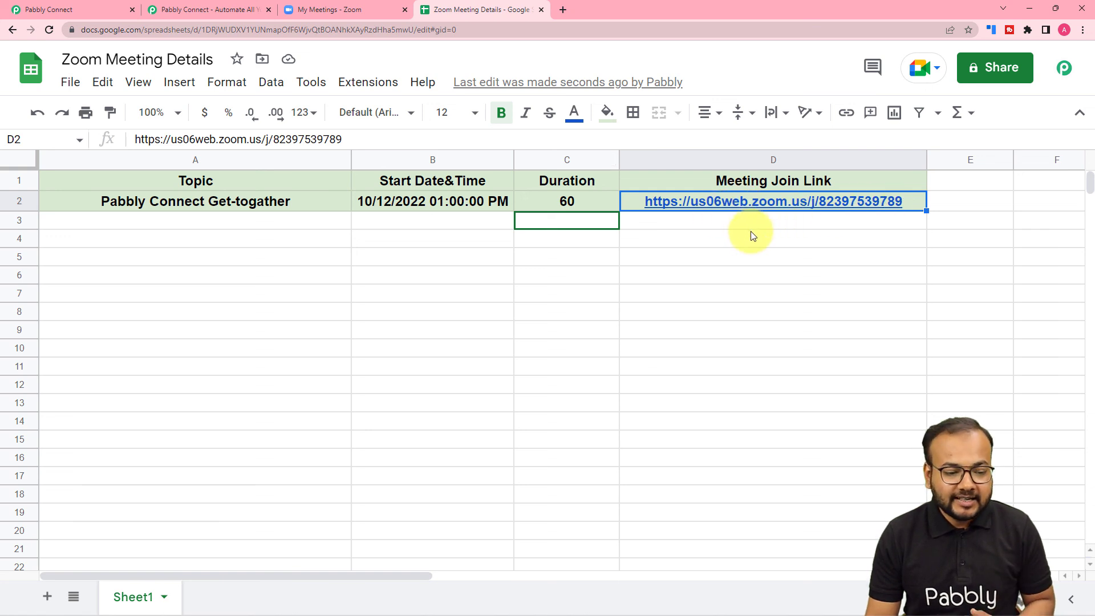
# - Return to the workflow and collapse the Update Cell Value, Zoom Create a Meeting and Date/Time Formatter steps
pyautogui.click(89, 8)
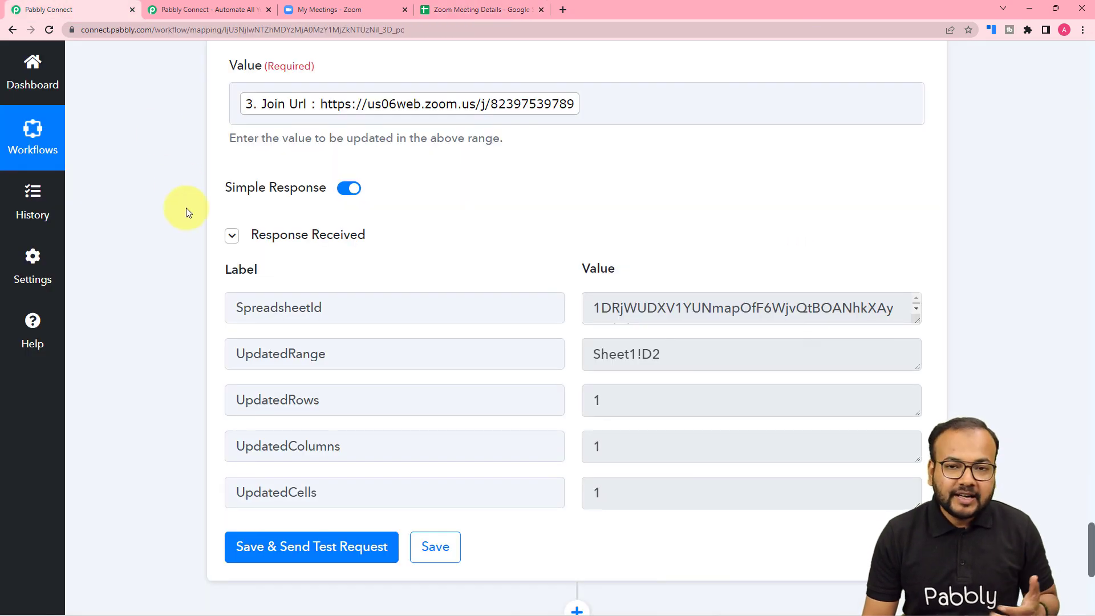
pyautogui.scroll(15, 186, 208)
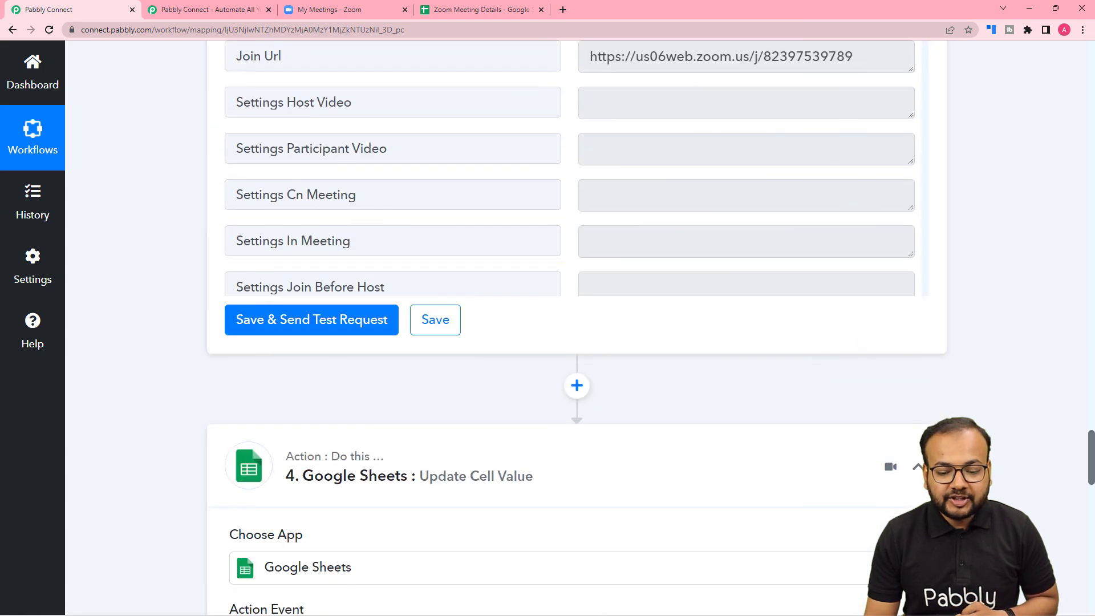
pyautogui.click(917, 466)
pyautogui.scroll(10, 969, 451)
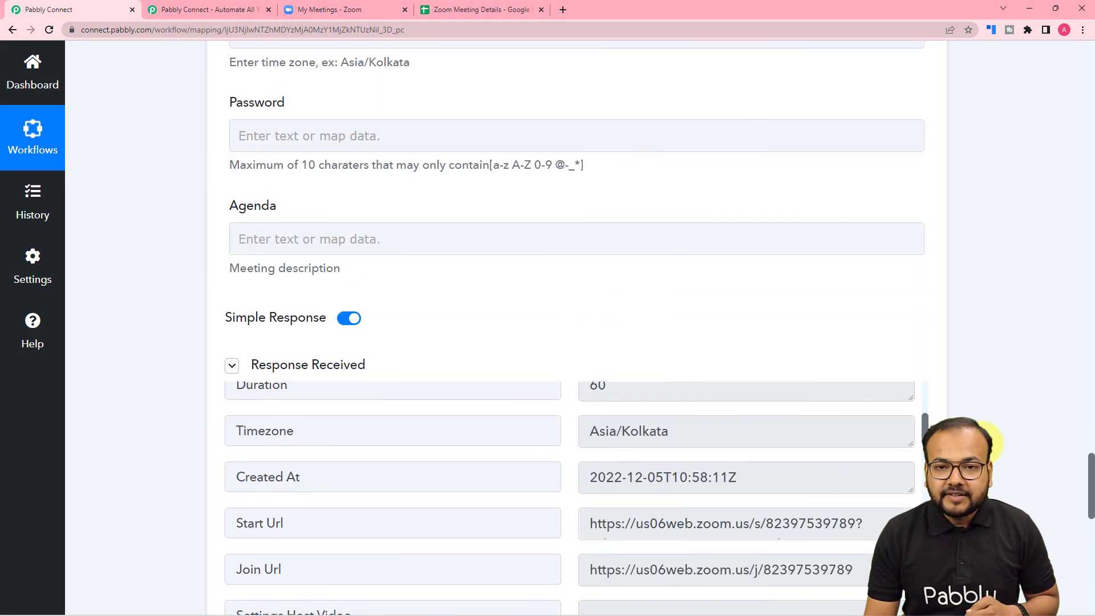
pyautogui.scroll(18, 935, 334)
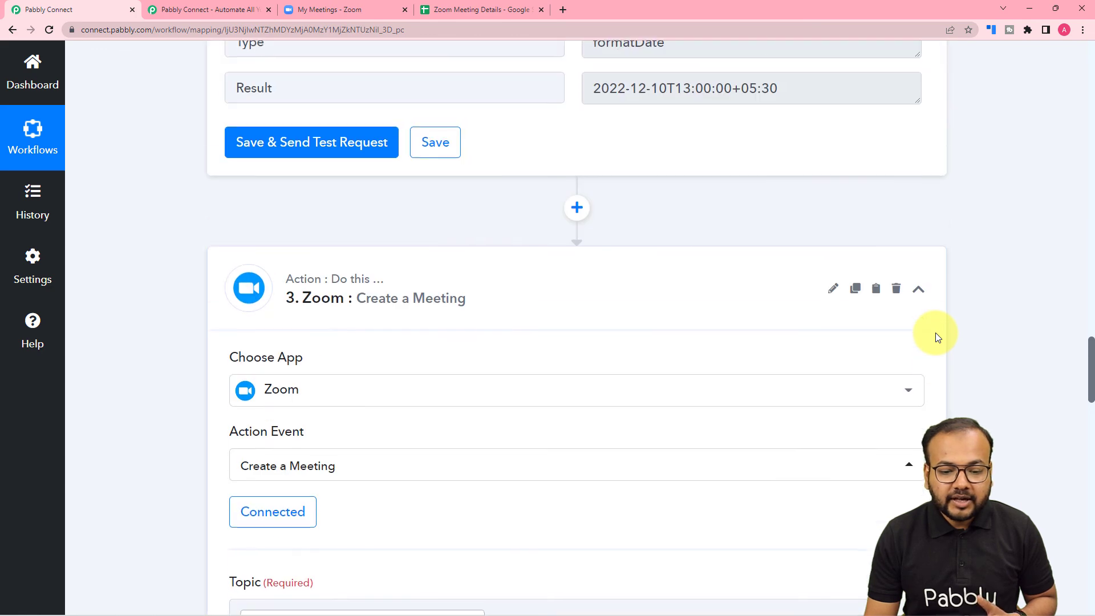
pyautogui.scroll(15, 1056, 343)
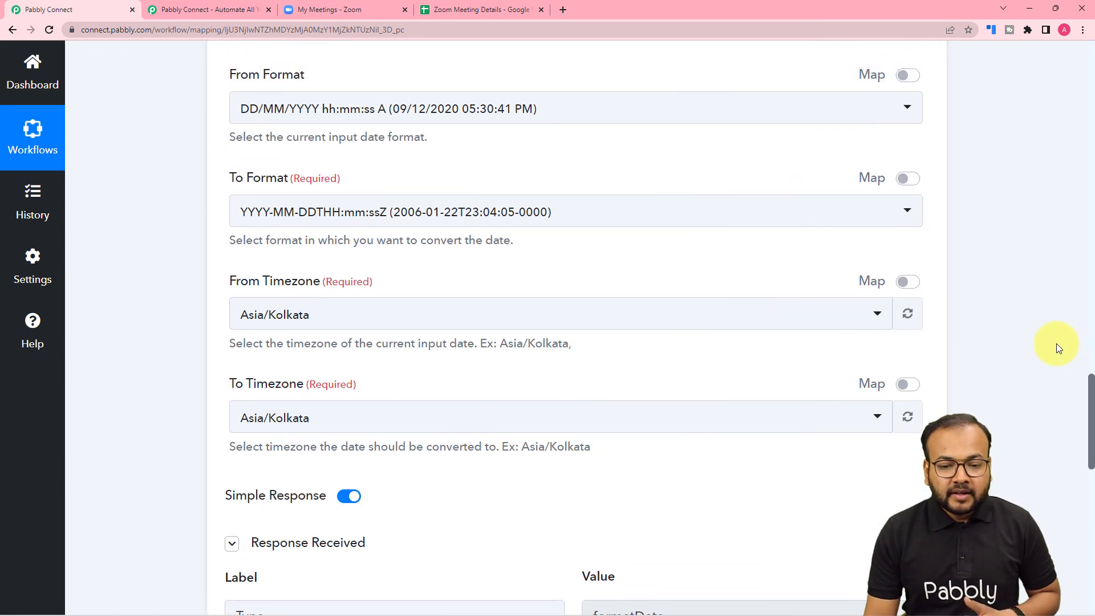
pyautogui.scroll(5, 1056, 343)
pyautogui.click(918, 345)
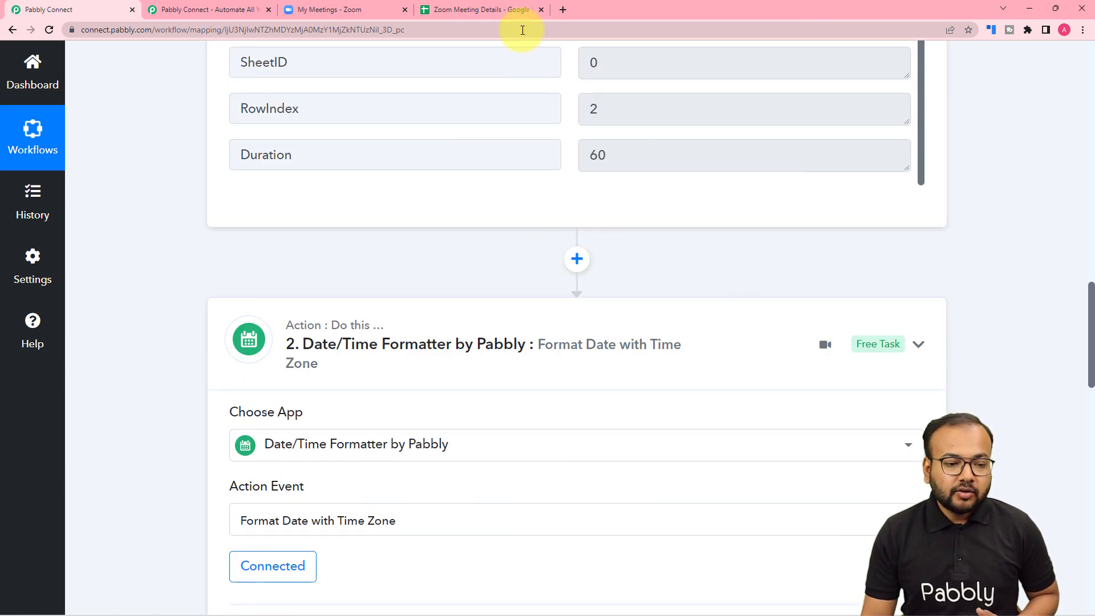
# - Review the meeting row in the Zoom Meeting Details sheet and select the empty Topic cell A3 below it
pyautogui.click(451, 6)
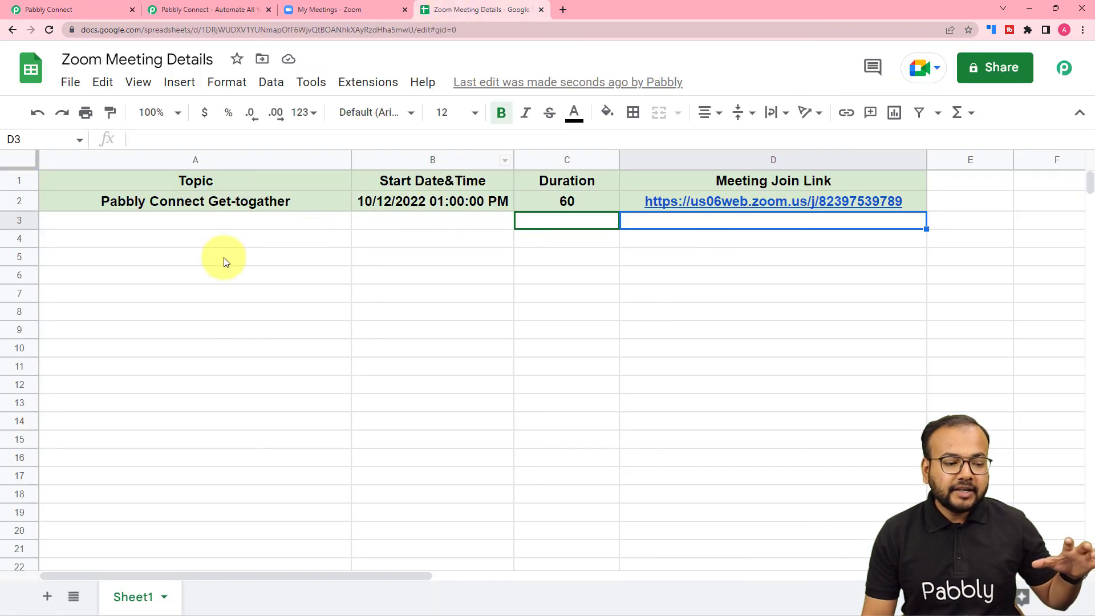
pyautogui.click(199, 227)
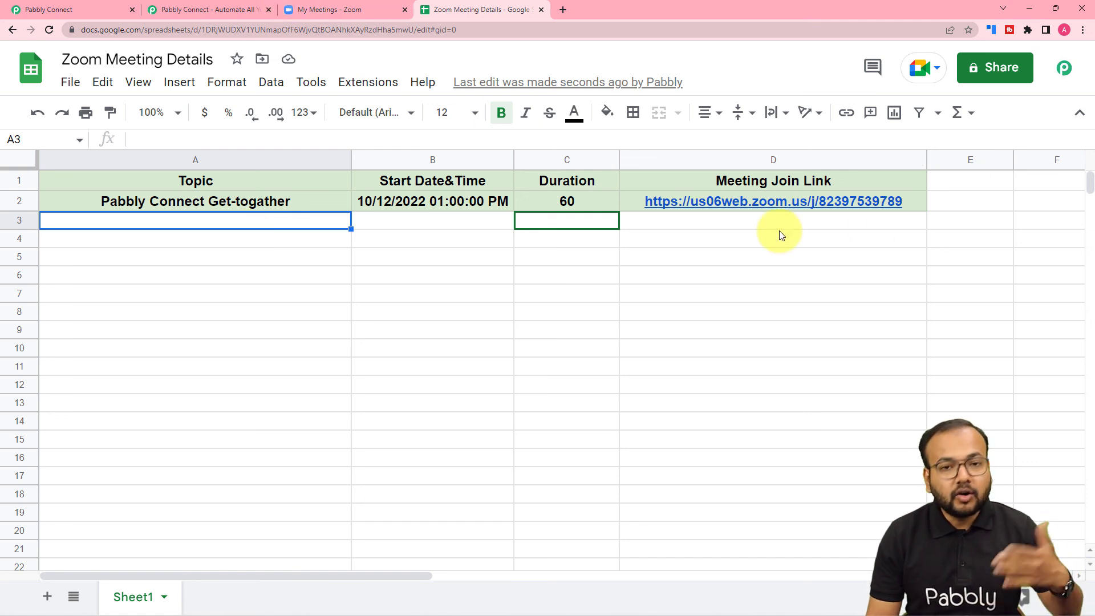
pyautogui.click(103, 3)
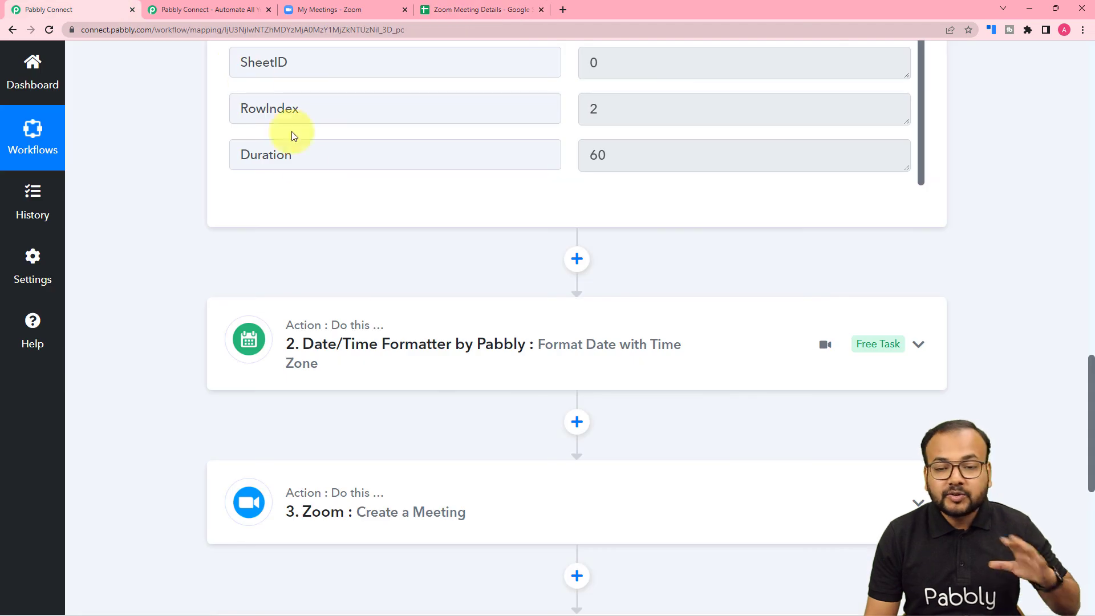
# - Collapse the Google Sheets New or Updated Spreadsheet Row trigger at the start of the workflow
pyautogui.scroll(5, 318, 188)
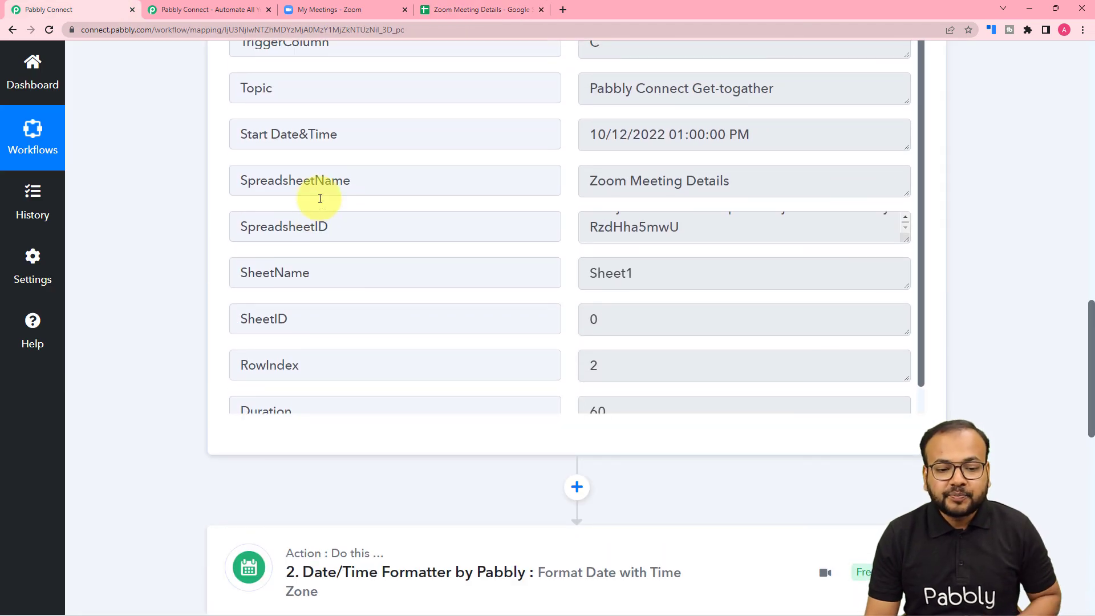
pyautogui.scroll(15, 477, 330)
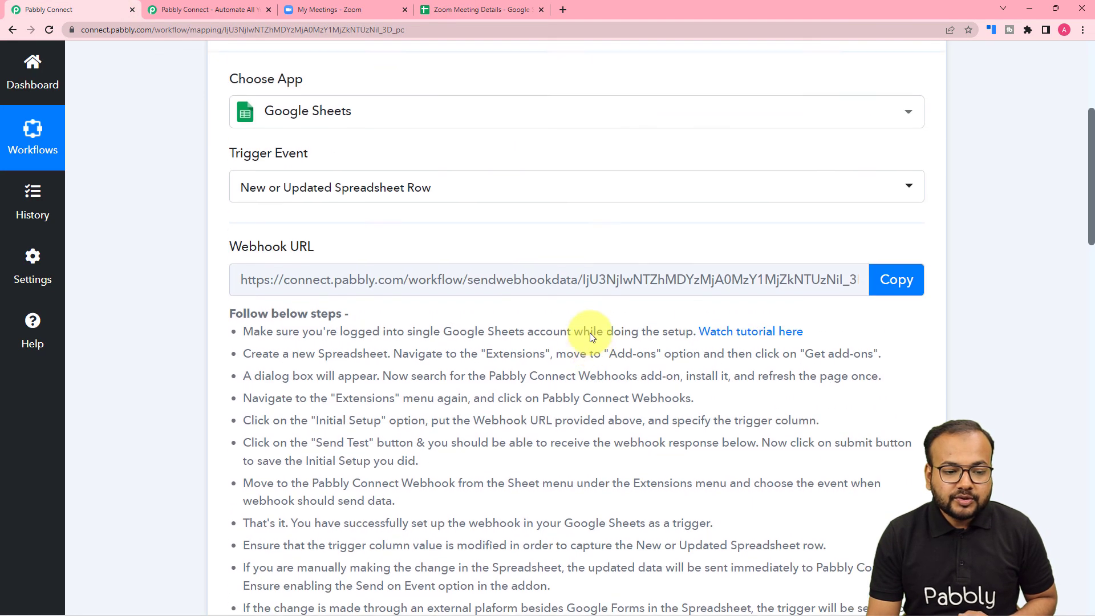
pyautogui.scroll(3, 883, 215)
pyautogui.click(924, 286)
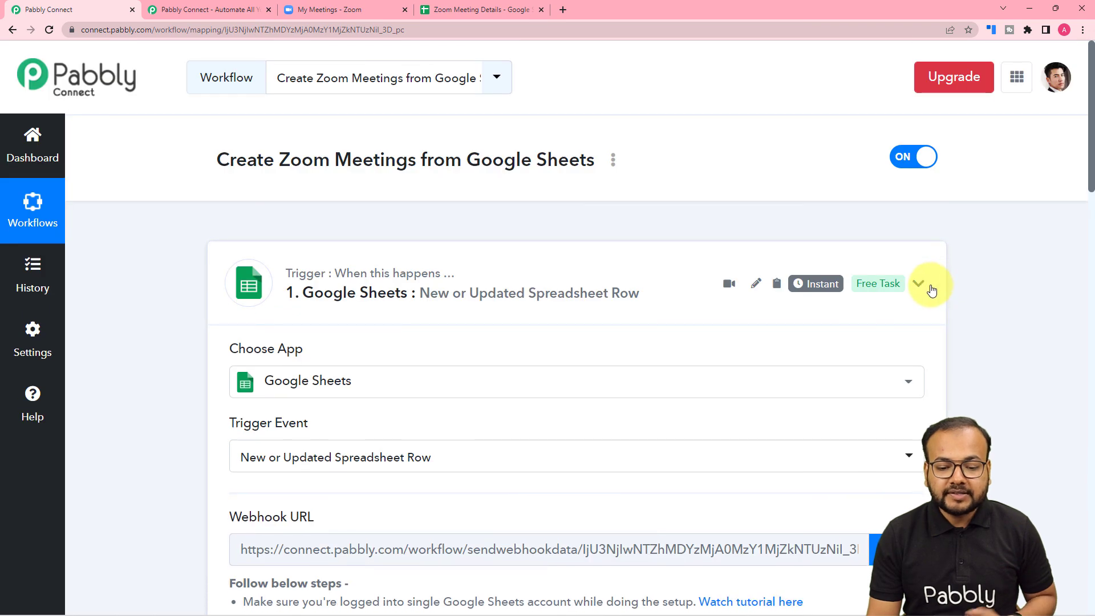